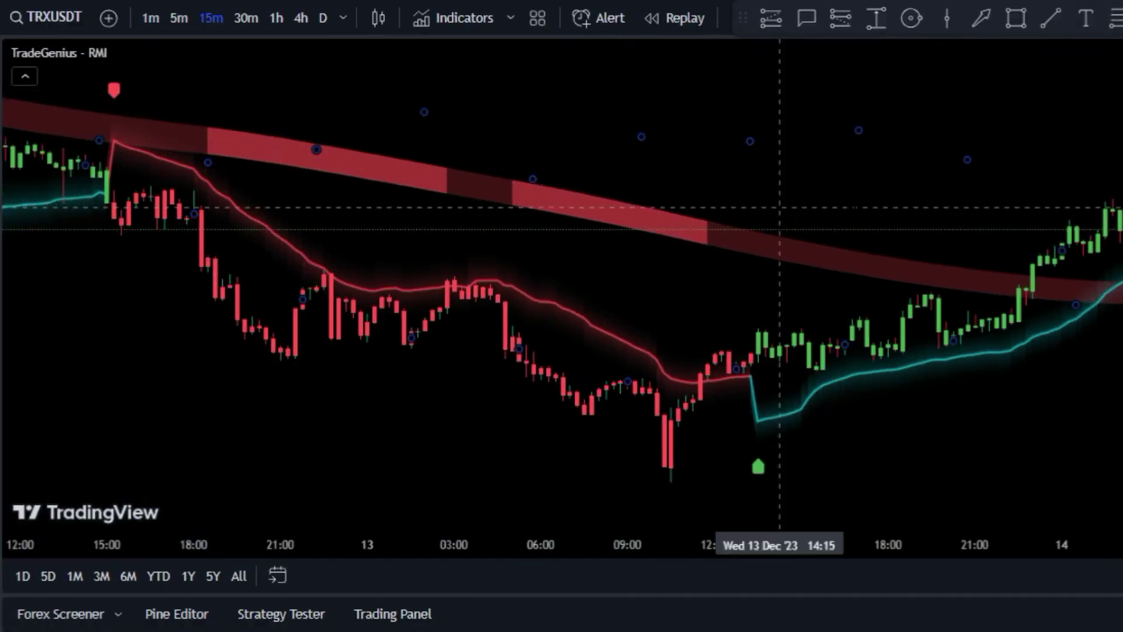
Open the TradeGenius - RMI indicator's settings and set the RMI Length to 7.
drag(864, 218, 1090, 237)
drag(261, 349, 880, 299)
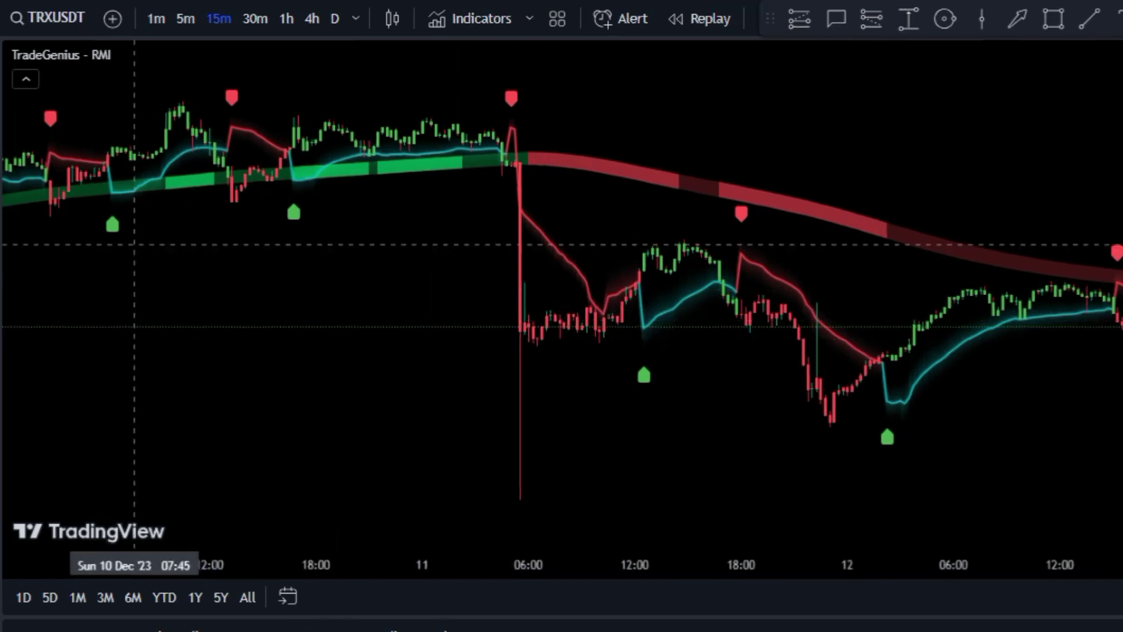
mouse_move(75, 65)
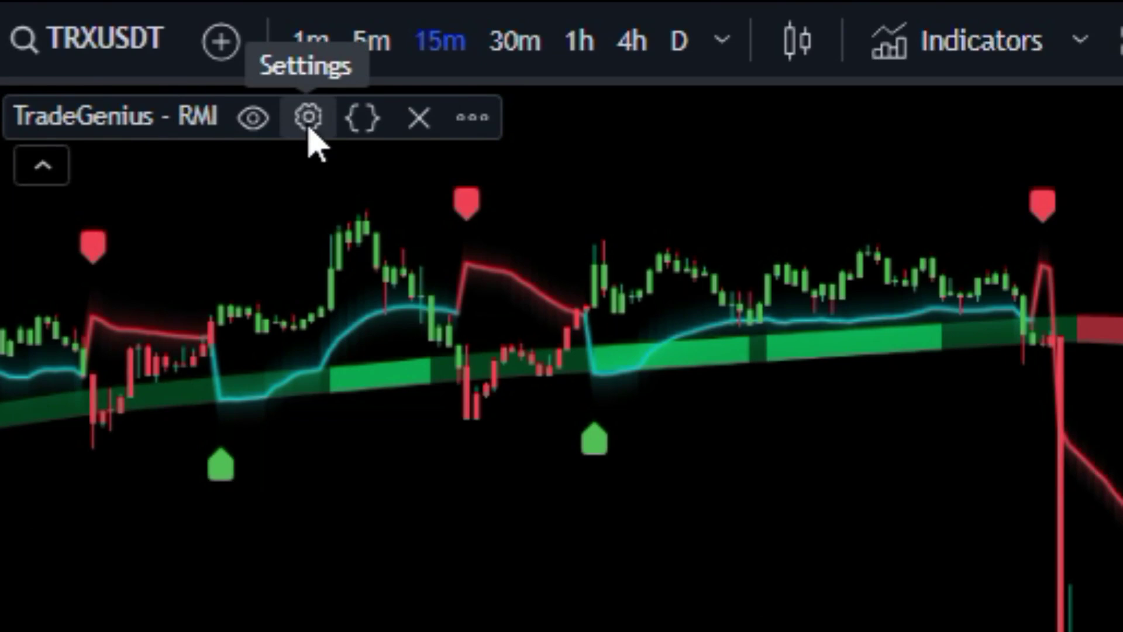
click(308, 120)
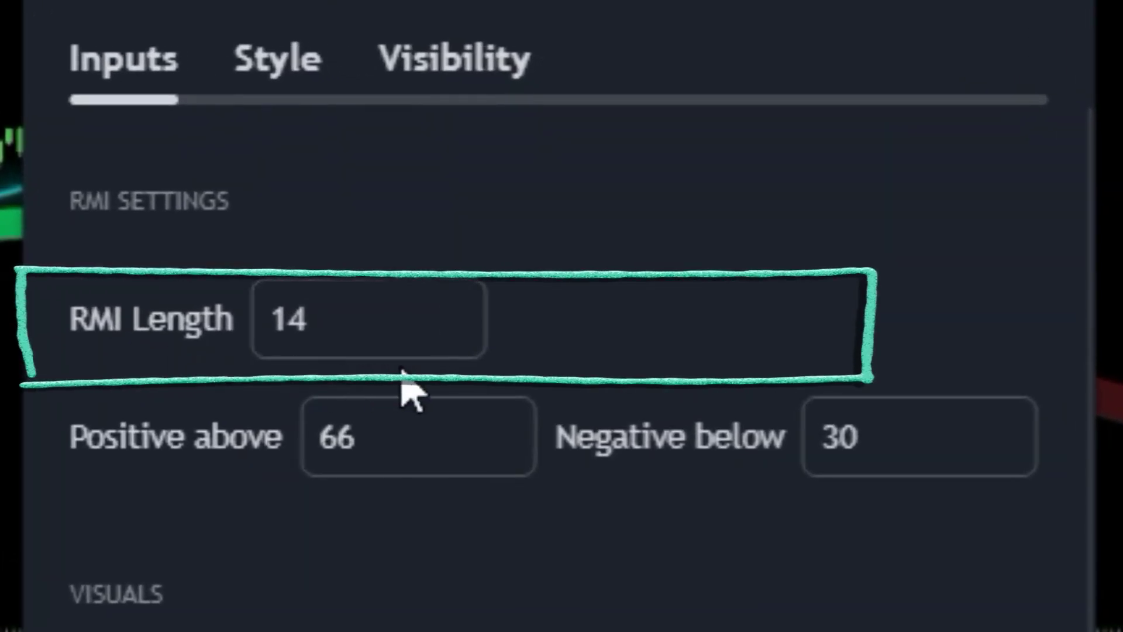
click(455, 335)
click(455, 335)
click(455, 335)
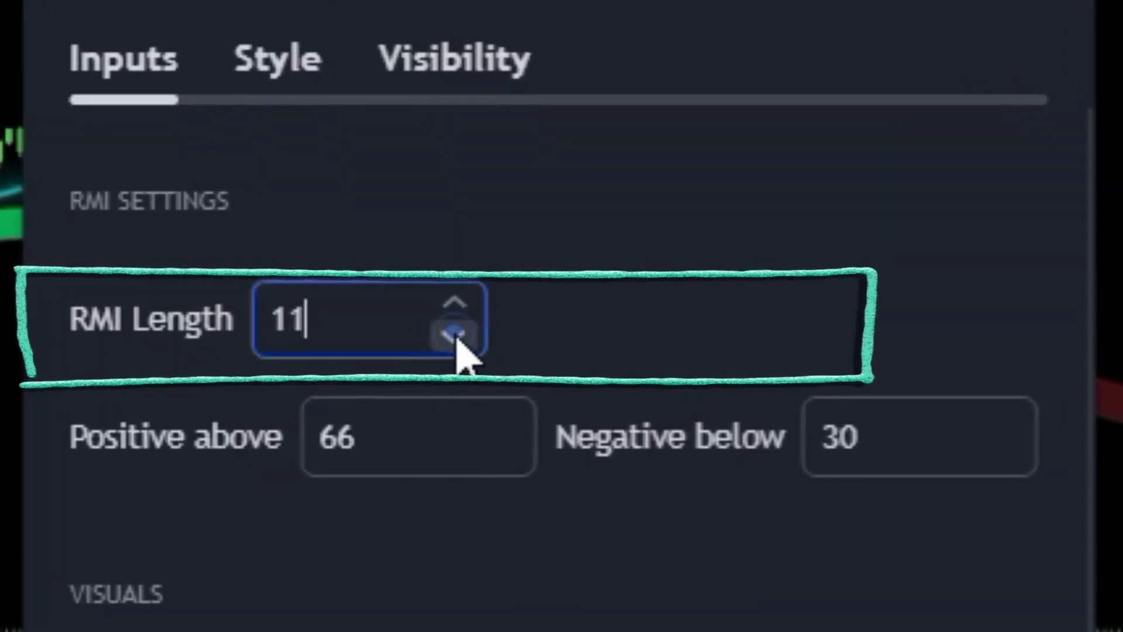
click(455, 335)
click(455, 336)
click(454, 335)
click(455, 335)
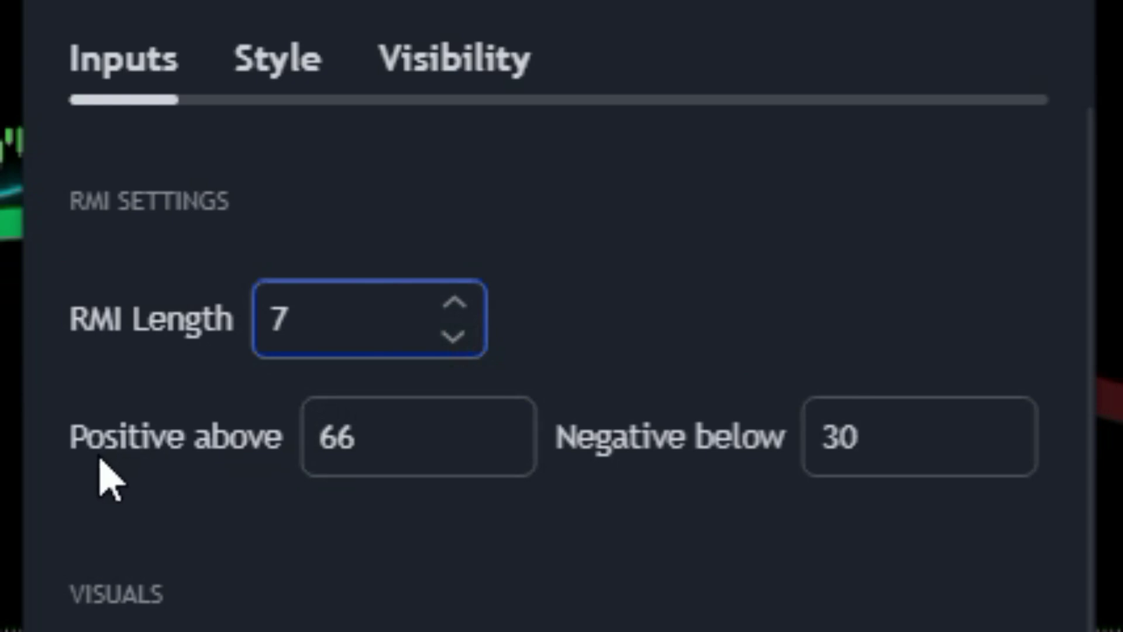
Set the RMI indicator's Positive above threshold to 70.
click(506, 428)
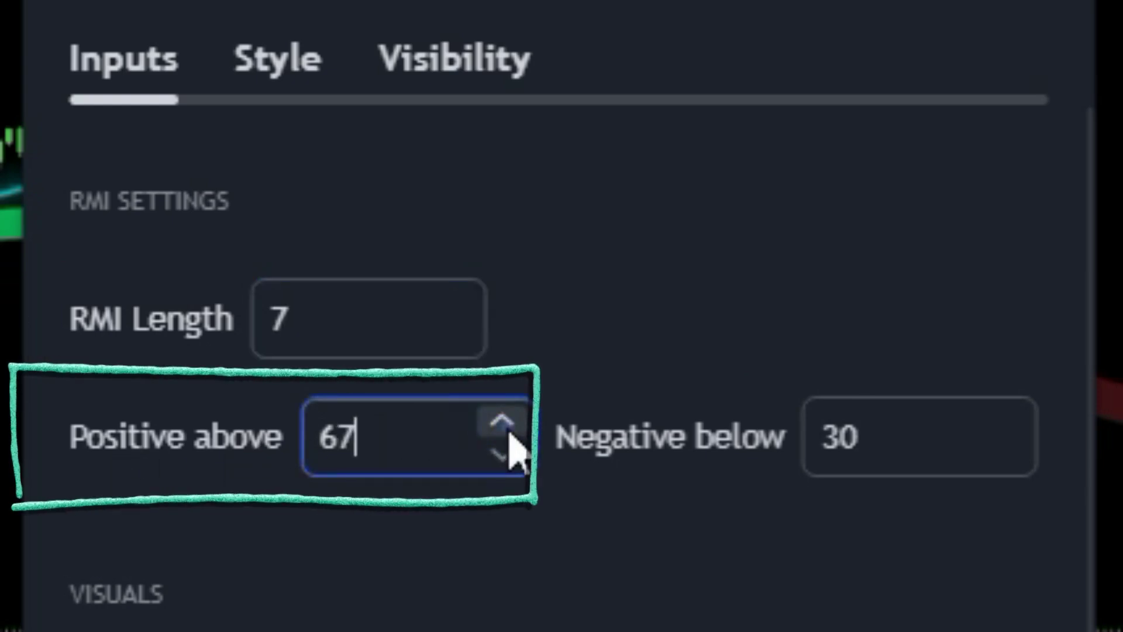
click(503, 424)
click(503, 424)
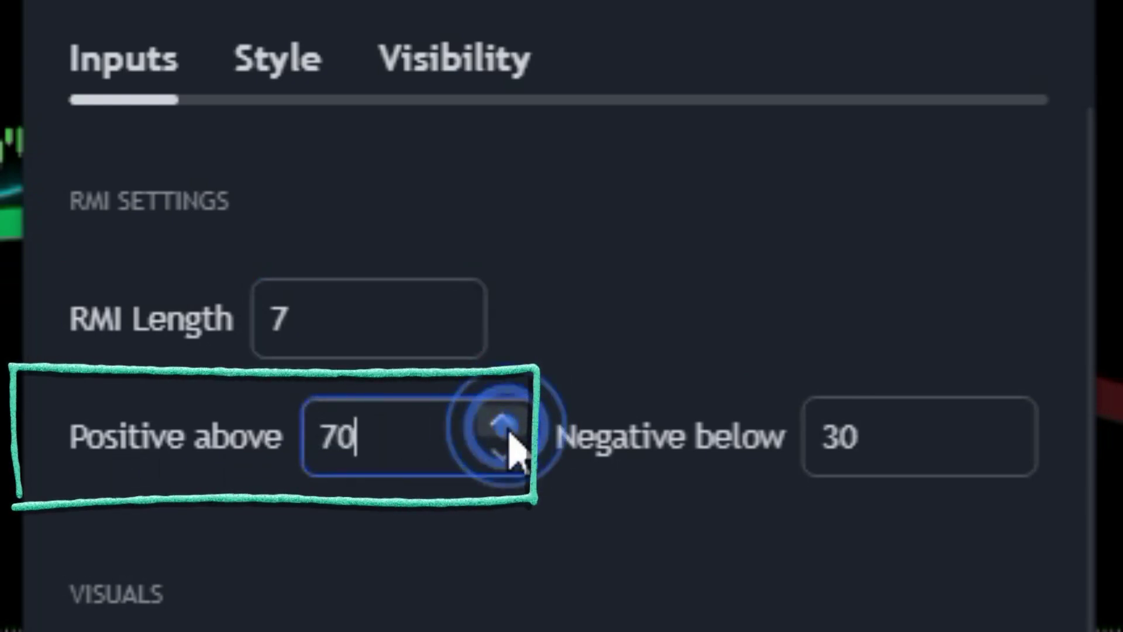
click(502, 424)
click(503, 455)
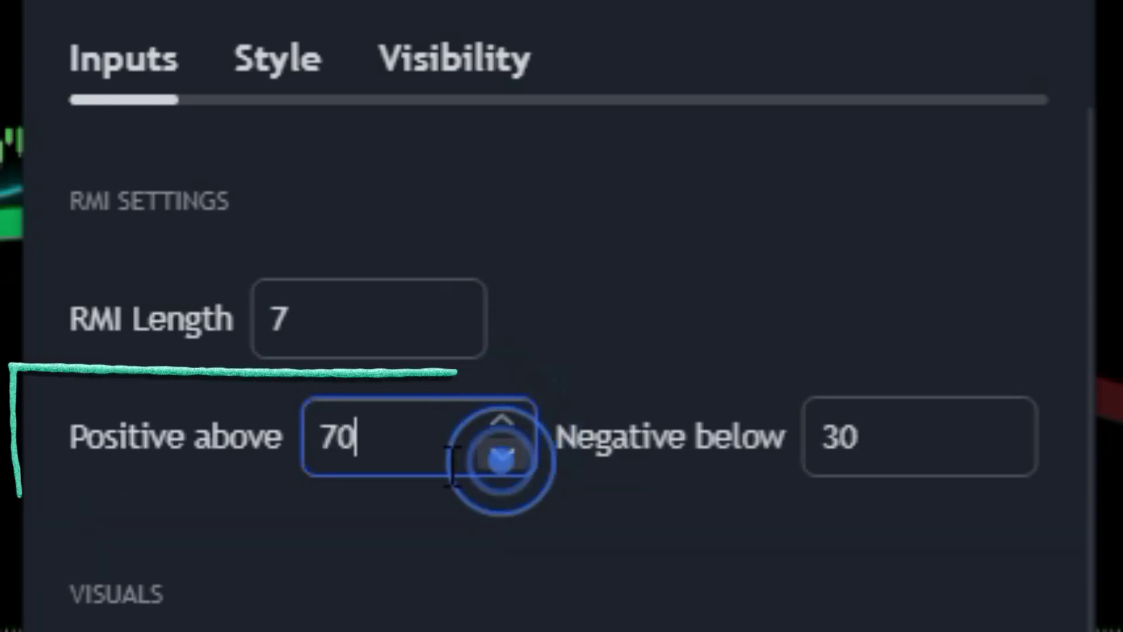
click(148, 475)
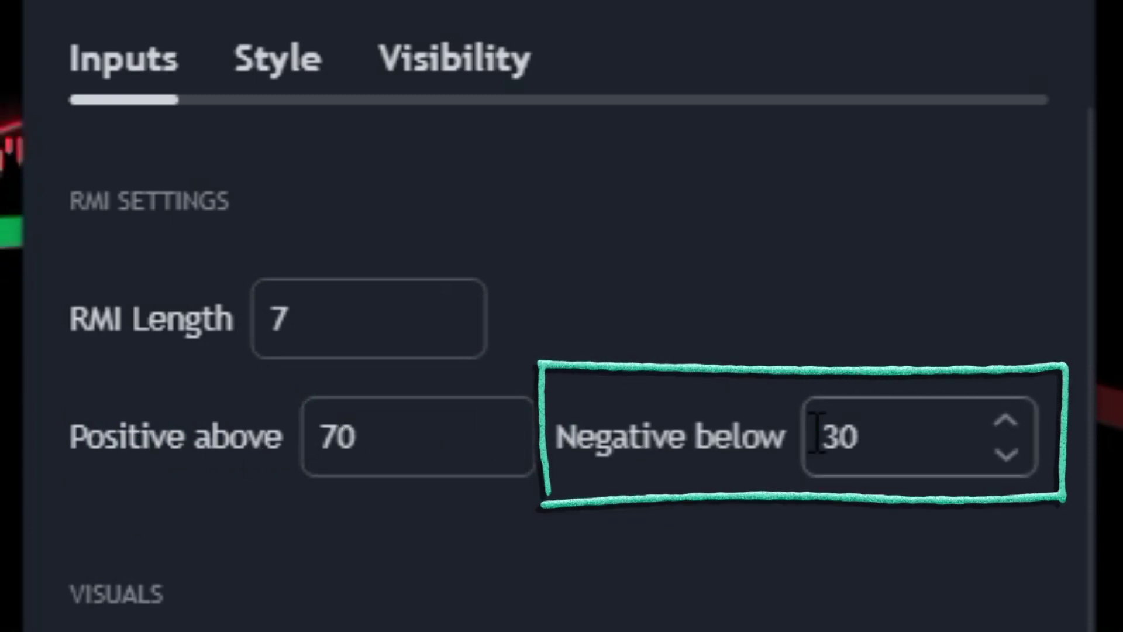
Set the HA Market Bias Period to 200 and leave the indicator settings.
scroll(778, 285, down, 1)
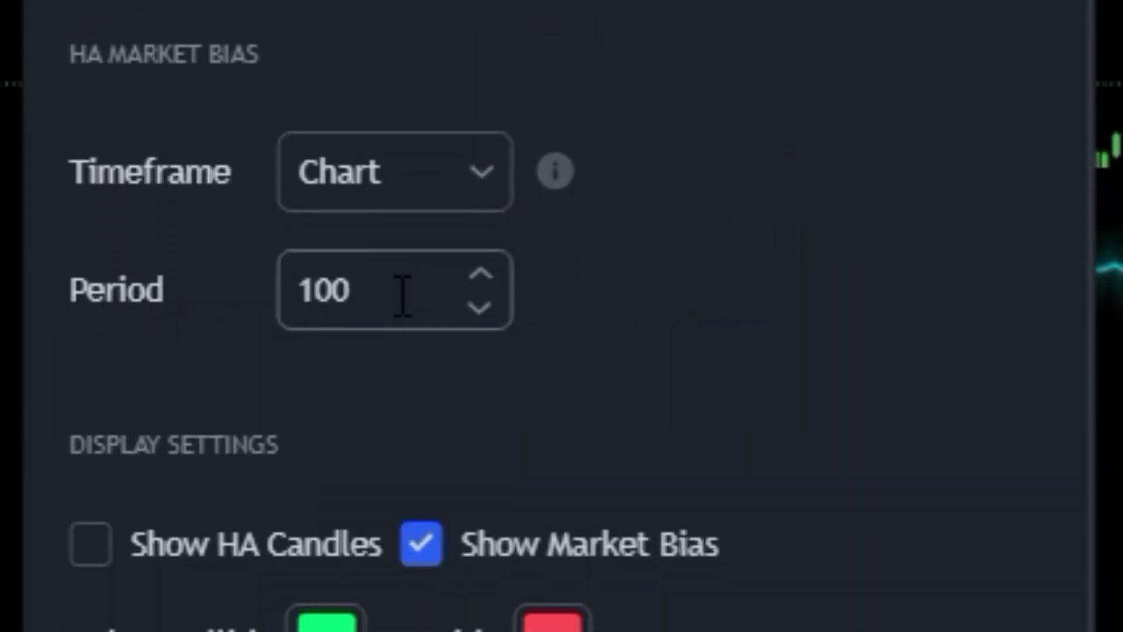
double_click(401, 524)
text(200)
click(732, 303)
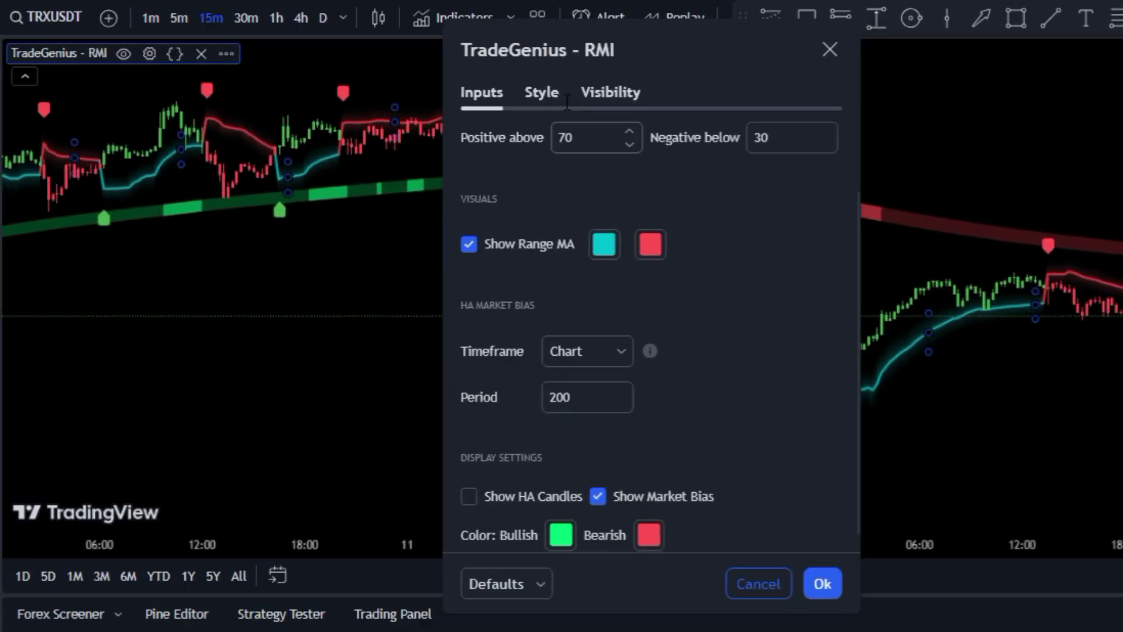
click(542, 93)
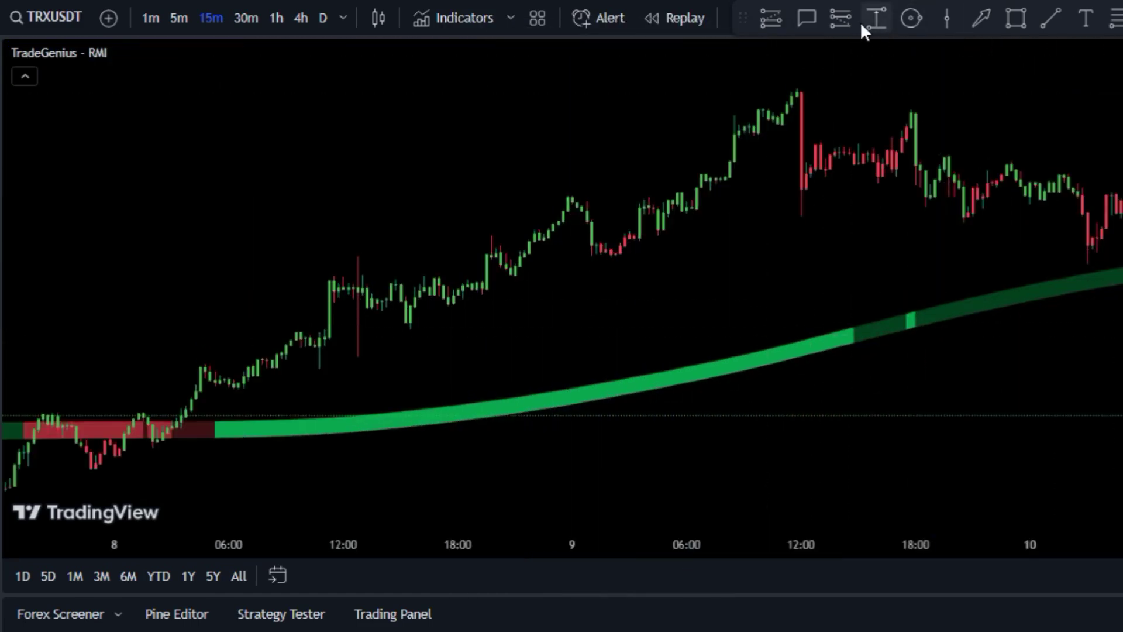
Add a callout reading GREEN that points at the underside of the bright green section of the market bias band.
click(807, 17)
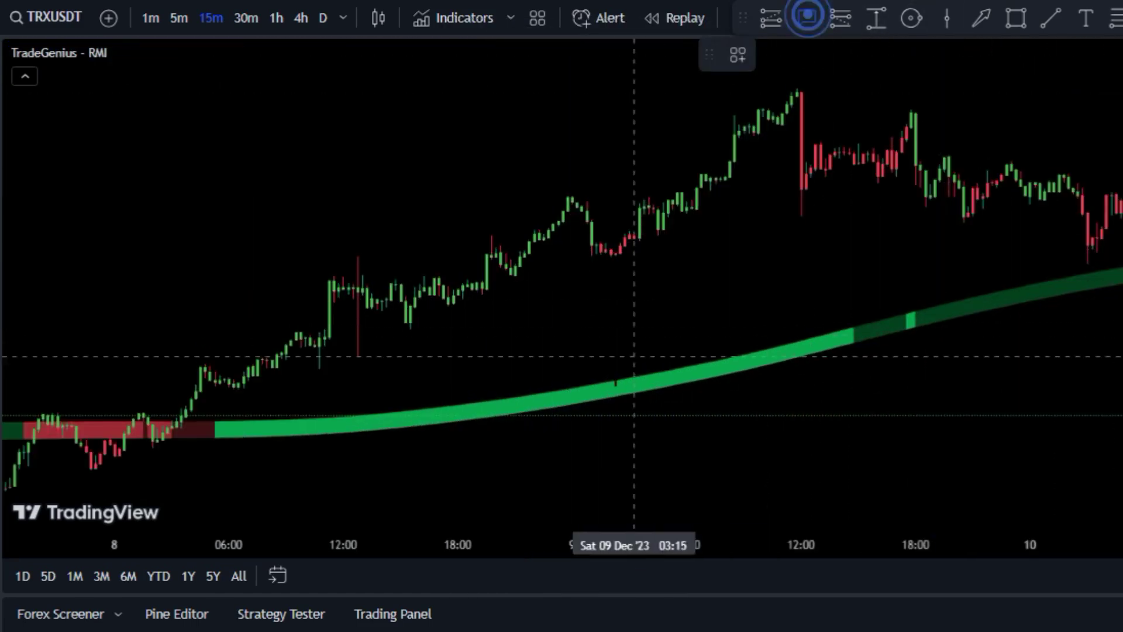
click(521, 406)
click(546, 458)
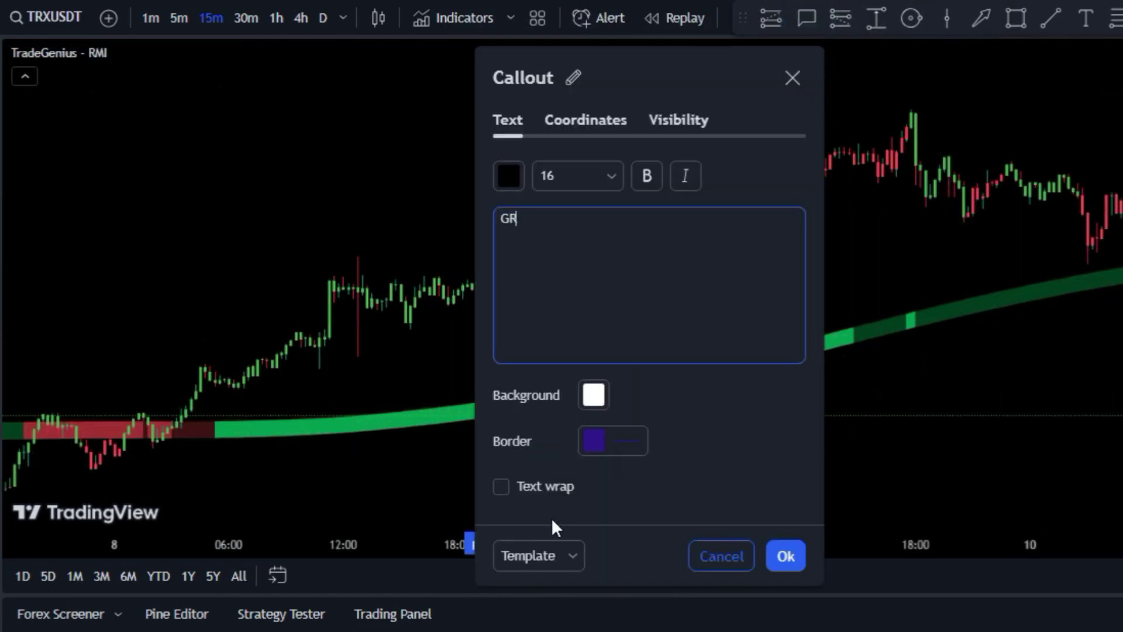
click(781, 557)
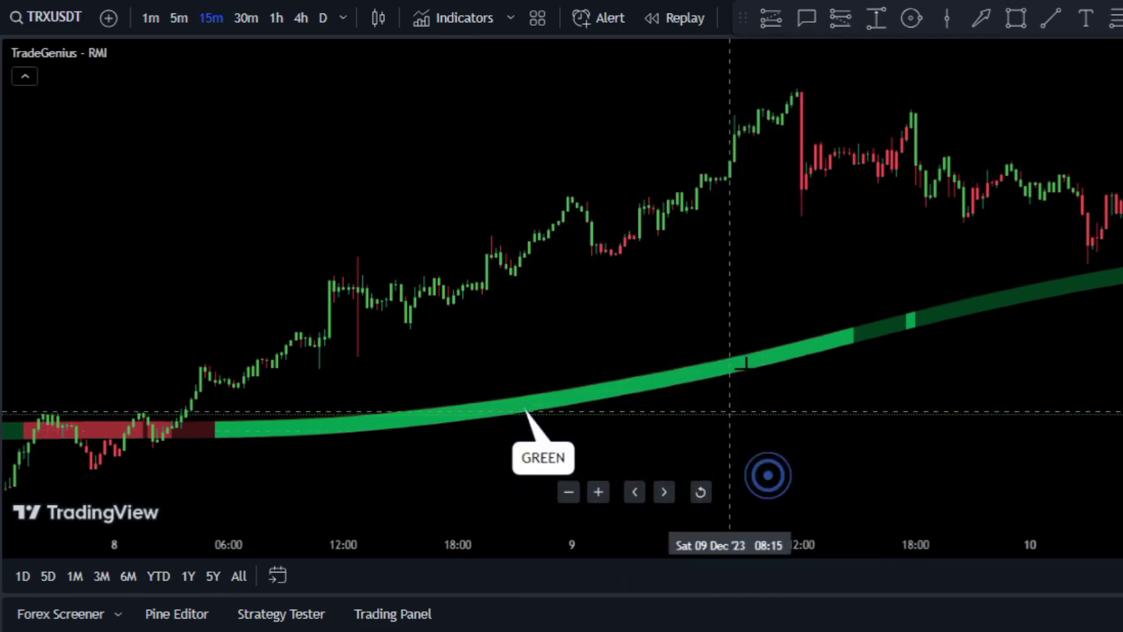
Draw a rising arrow between the green band and the climbing candles above it to mark the uptrend.
click(980, 18)
drag(462, 326, 564, 291)
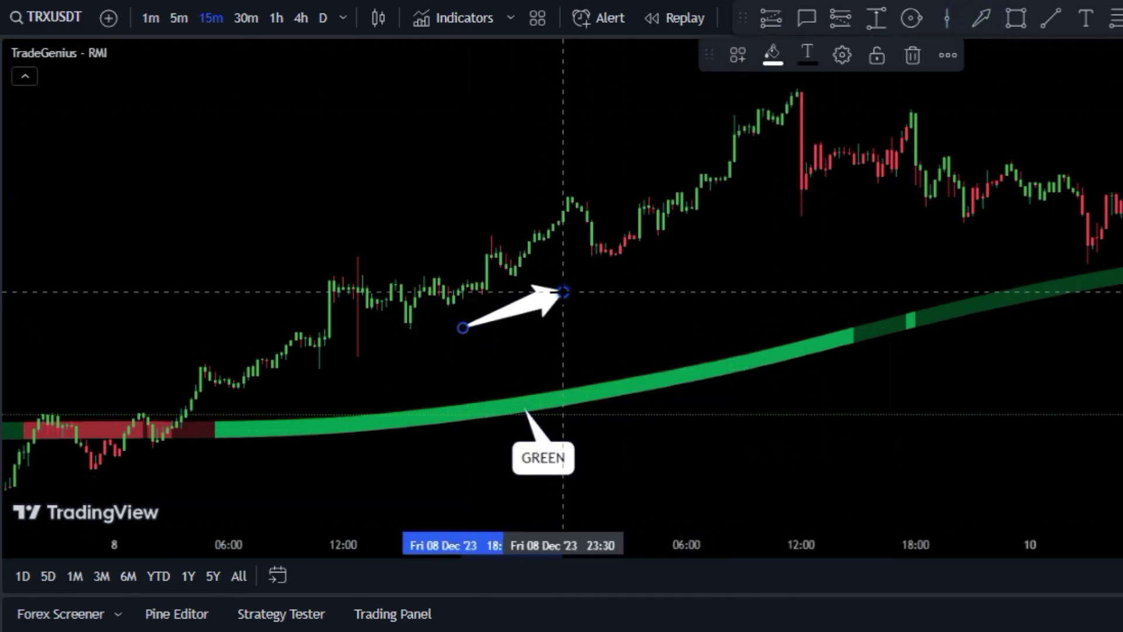
click(625, 296)
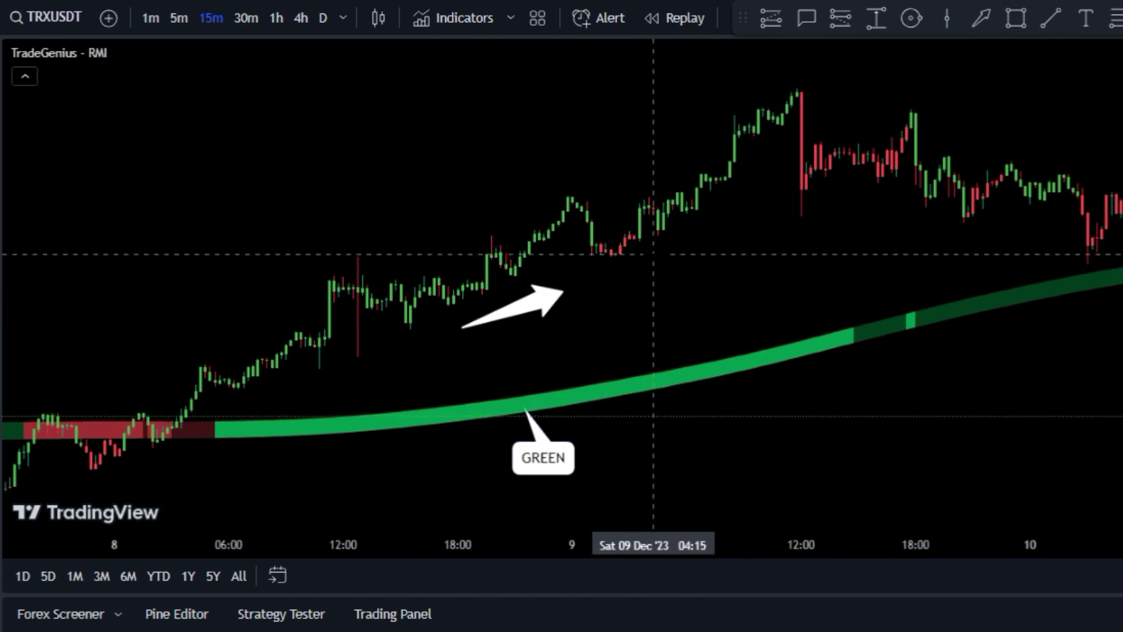
Draw a rectangle around the dark green section of the band, enlarging it to reach the next bright green section.
drag(753, 273, 696, 264)
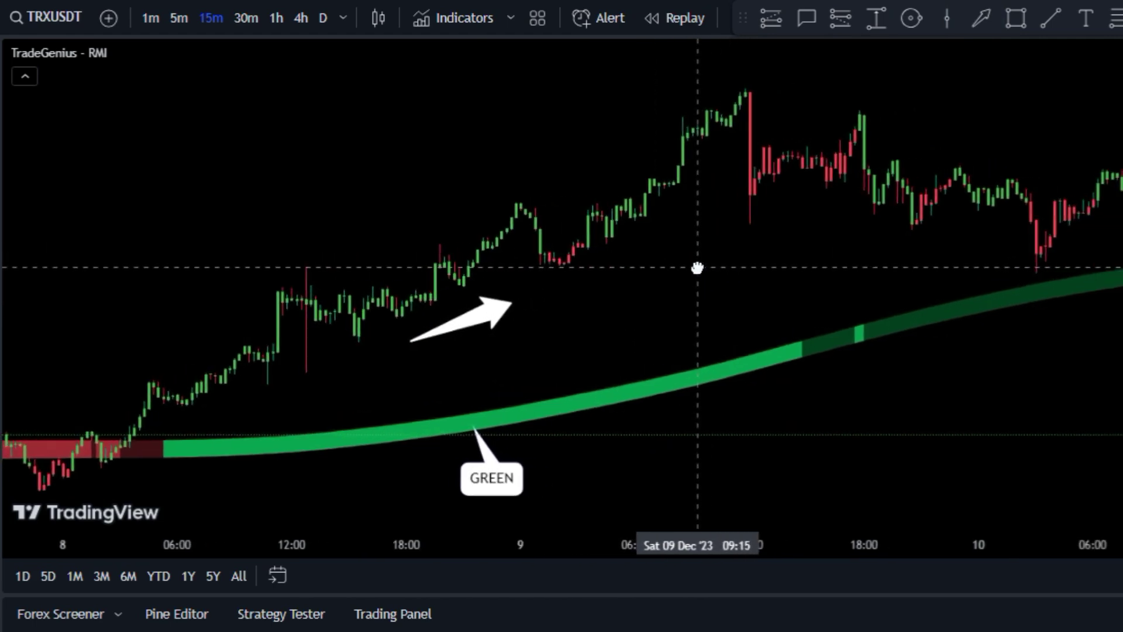
click(1016, 24)
click(855, 310)
click(803, 384)
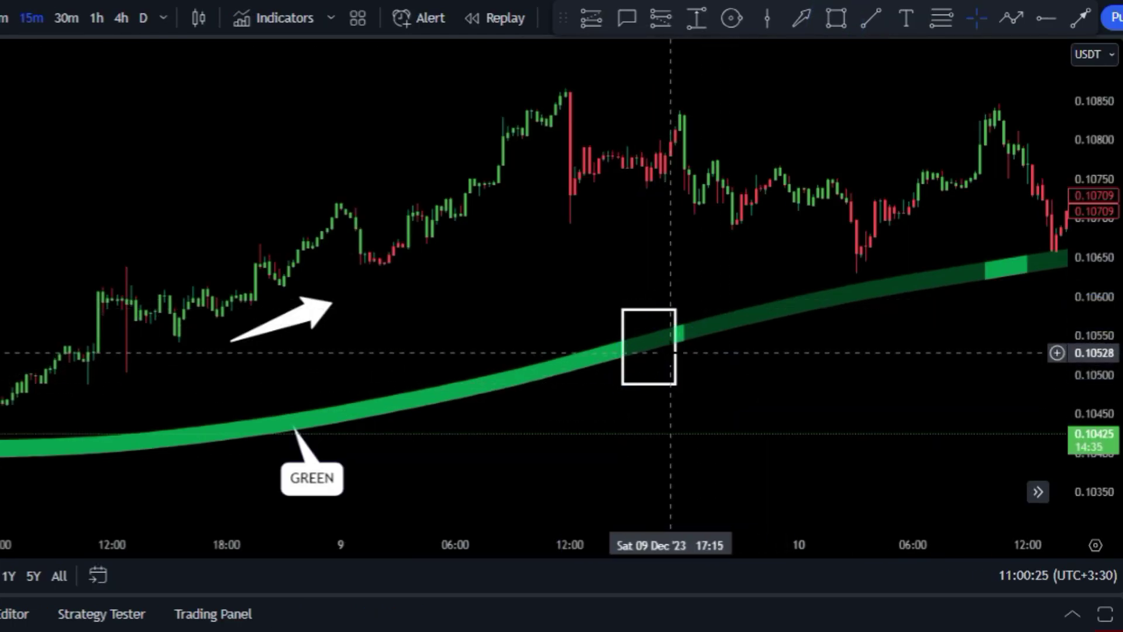
drag(676, 348, 979, 309)
drag(801, 309, 814, 251)
drag(980, 318, 986, 318)
click(961, 206)
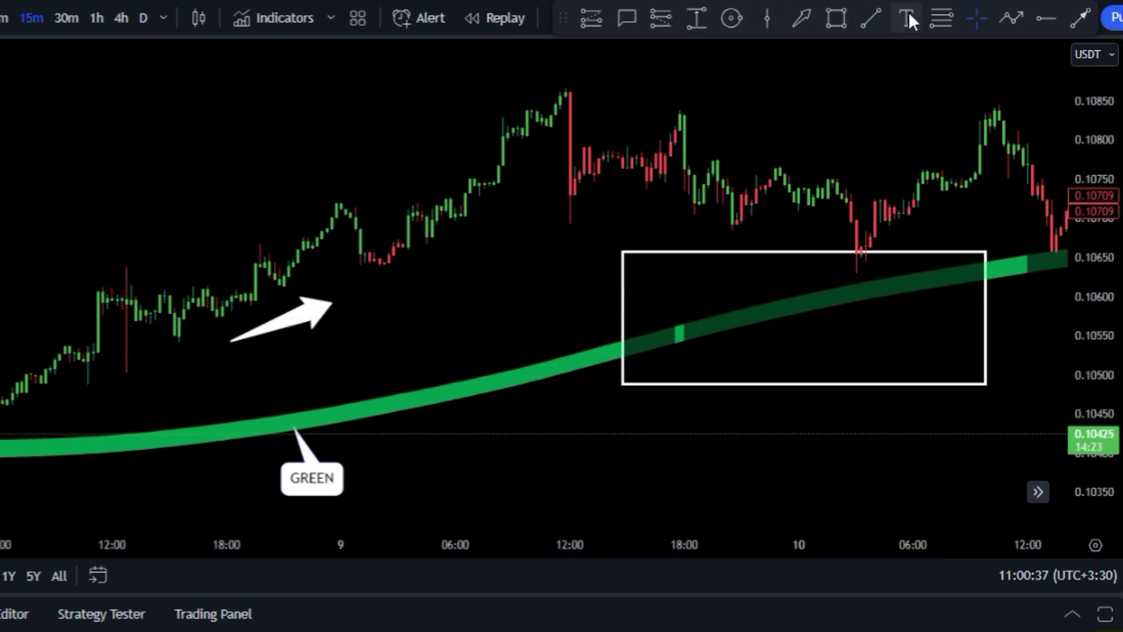
Add a callout reading DARK GREEN that points at the dark section of the band inside the rectangle.
click(627, 18)
click(781, 316)
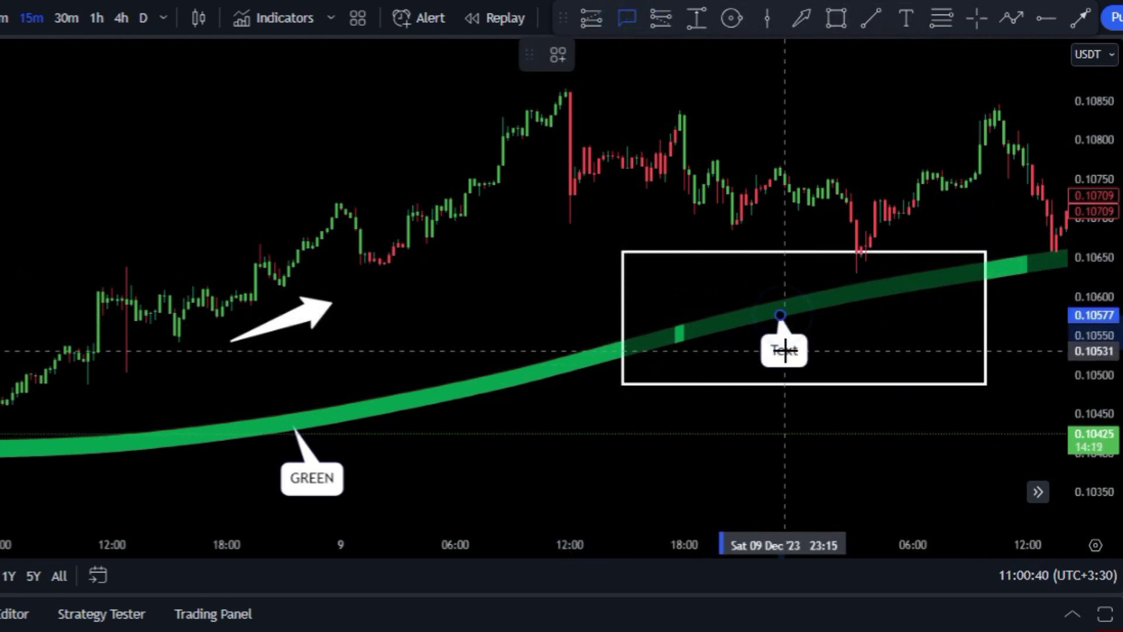
click(783, 350)
text(DARK GREEN)
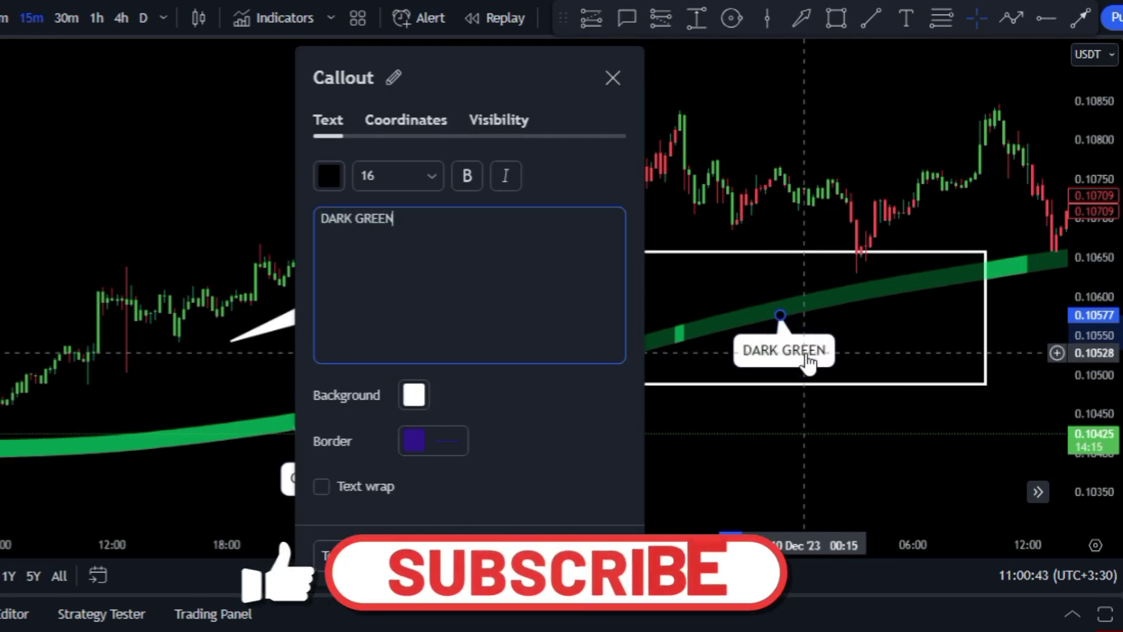
click(602, 555)
click(762, 414)
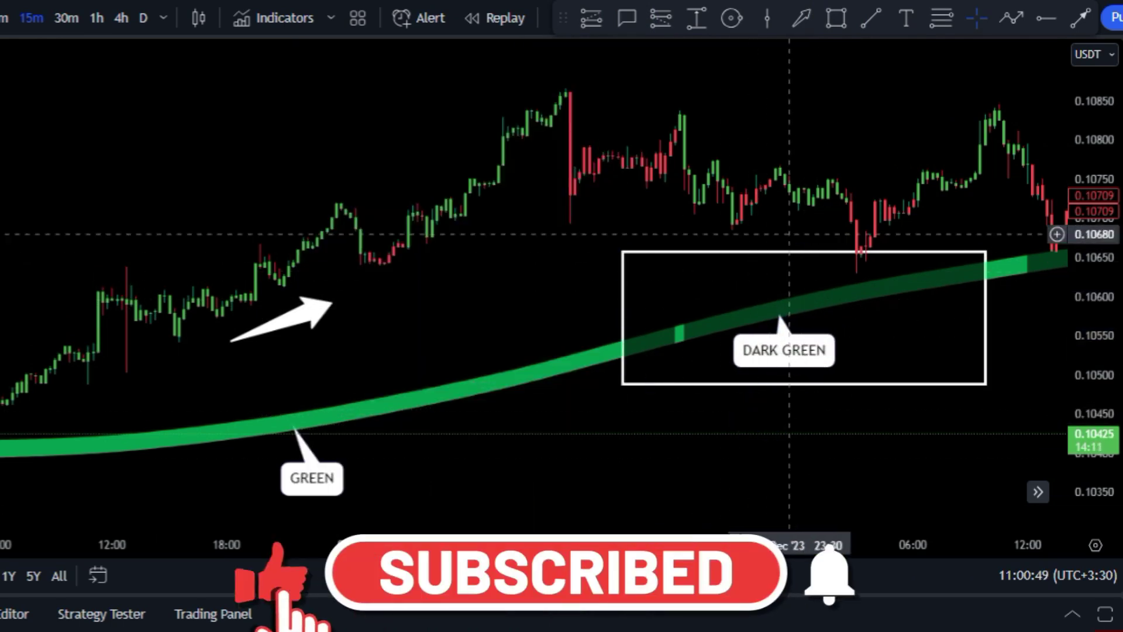
Trace the sideways price swings above the dark green section with a zigzag path, from the 9 December peak to the 10 December rebound.
click(1011, 19)
click(575, 98)
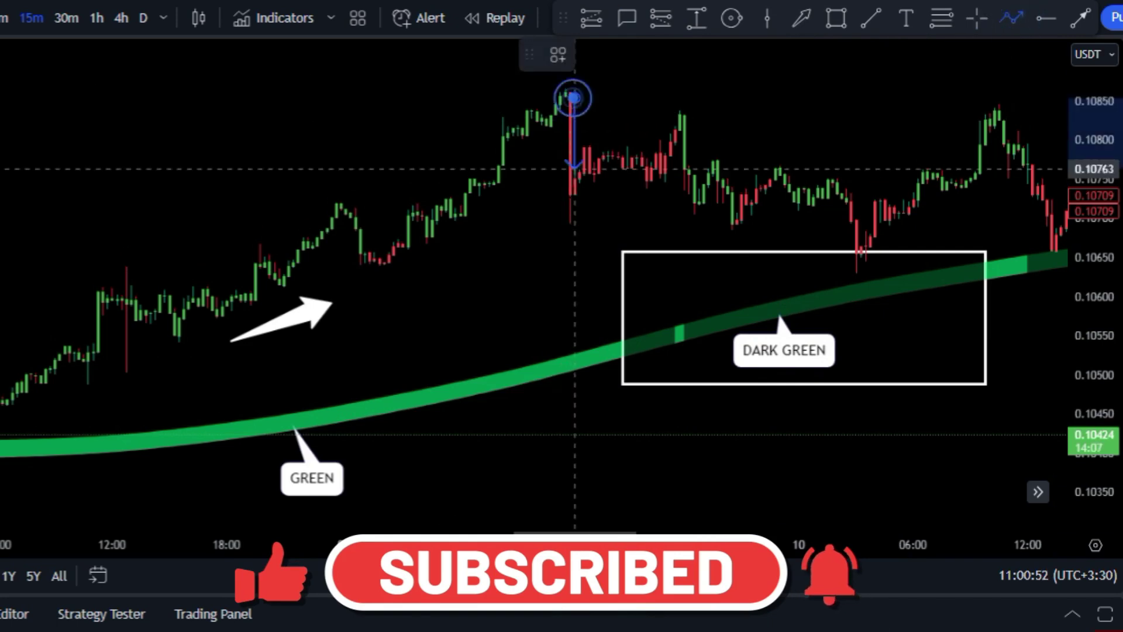
click(570, 220)
click(680, 124)
click(694, 206)
click(723, 171)
click(732, 219)
click(780, 170)
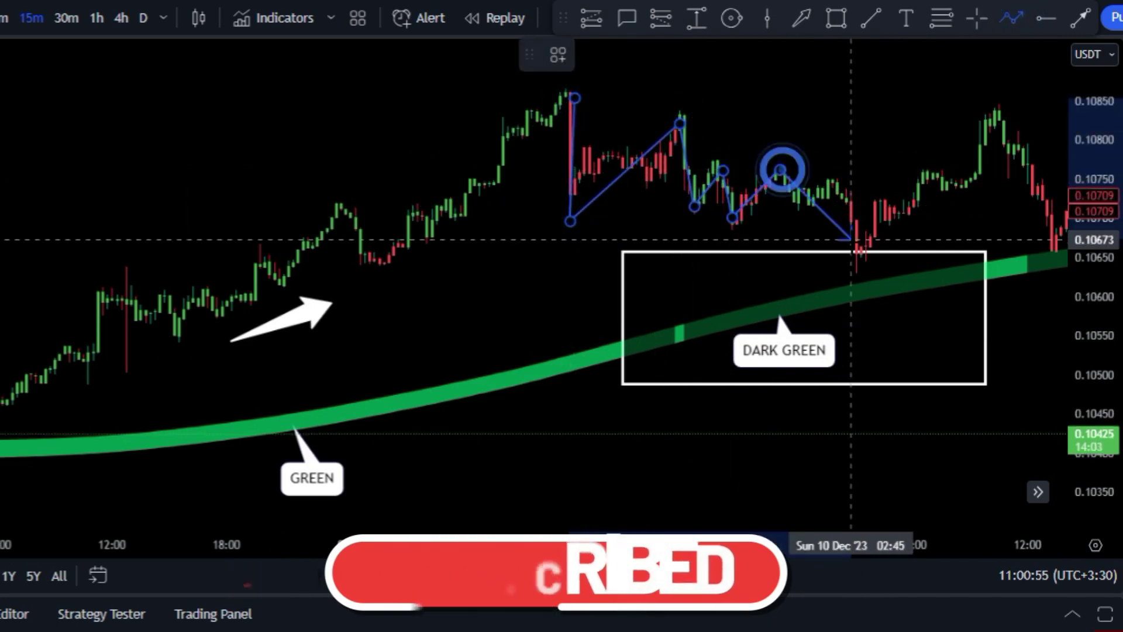
click(867, 250)
double_click(918, 180)
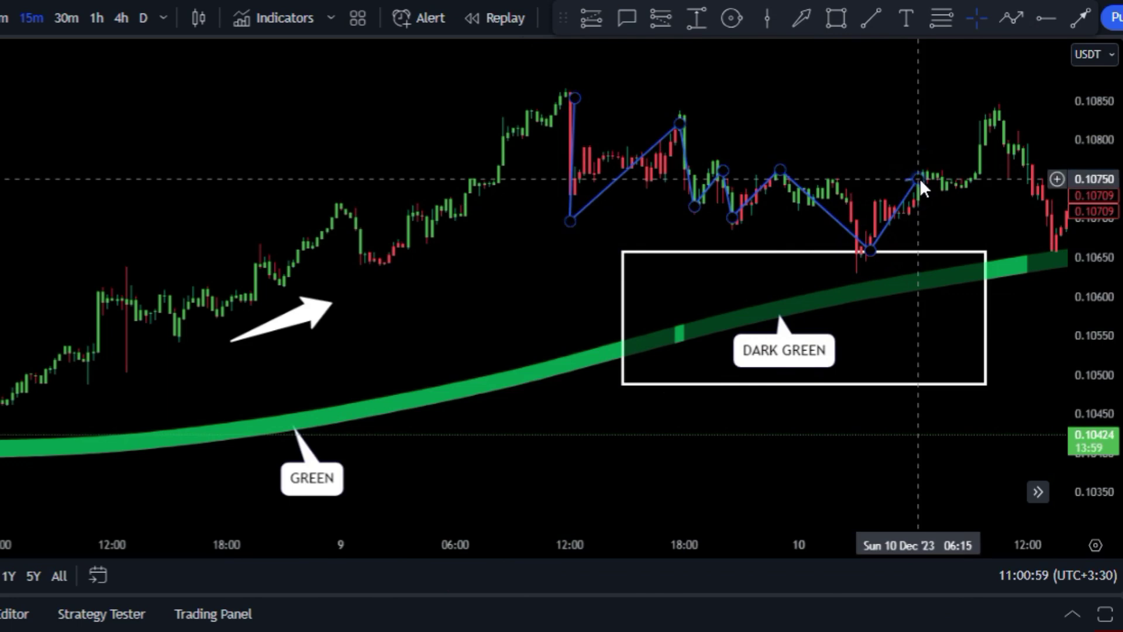
click(838, 152)
Place a text label reading NO-TRADE ZONE just below the rectangle around the dark green section.
click(907, 17)
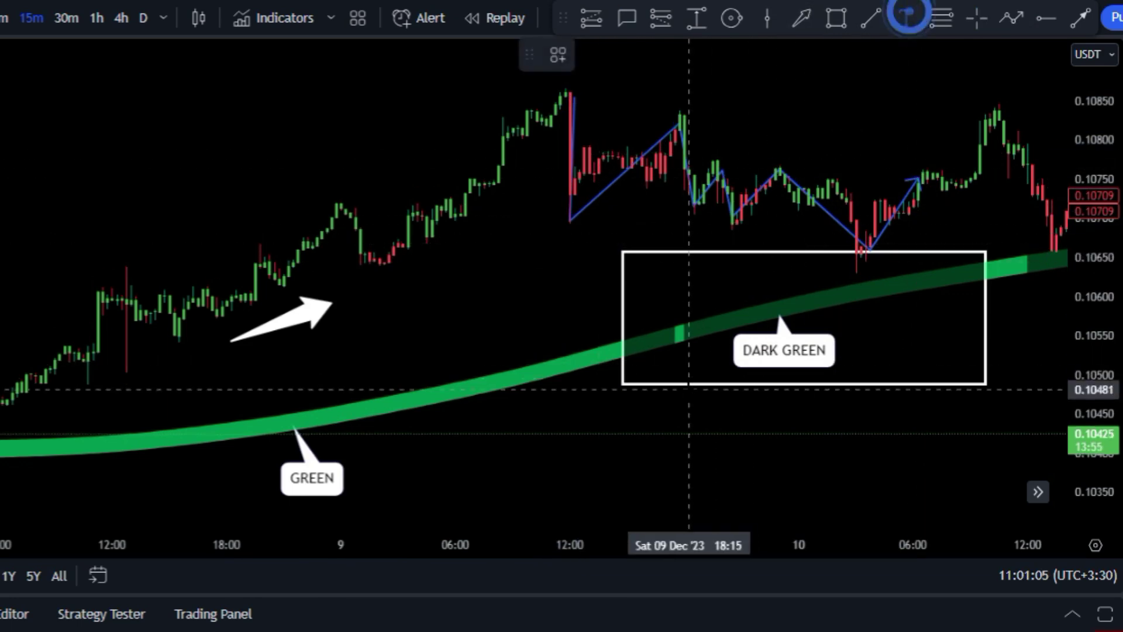
click(687, 399)
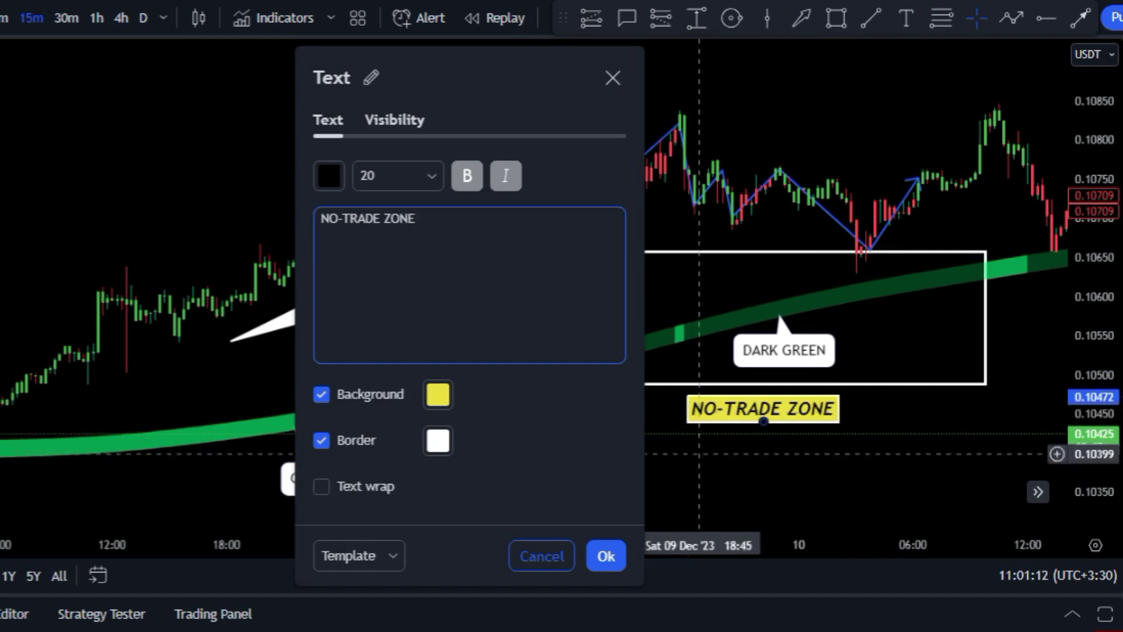
click(606, 556)
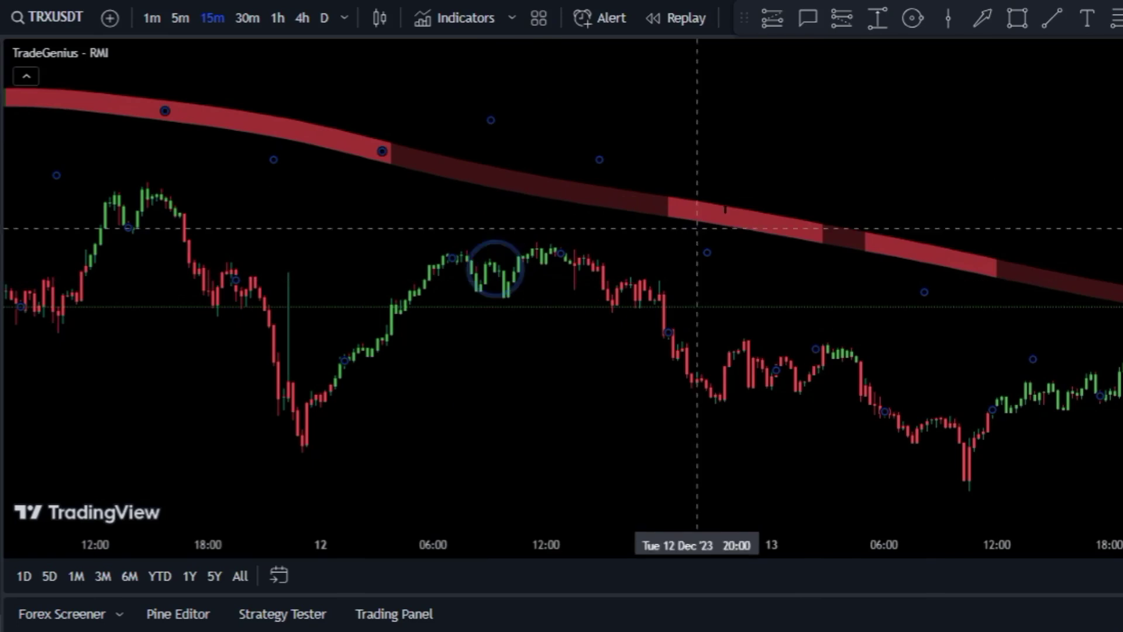
Label the bright red section of the band with a RED callout and draw a falling arrow beneath it.
click(808, 18)
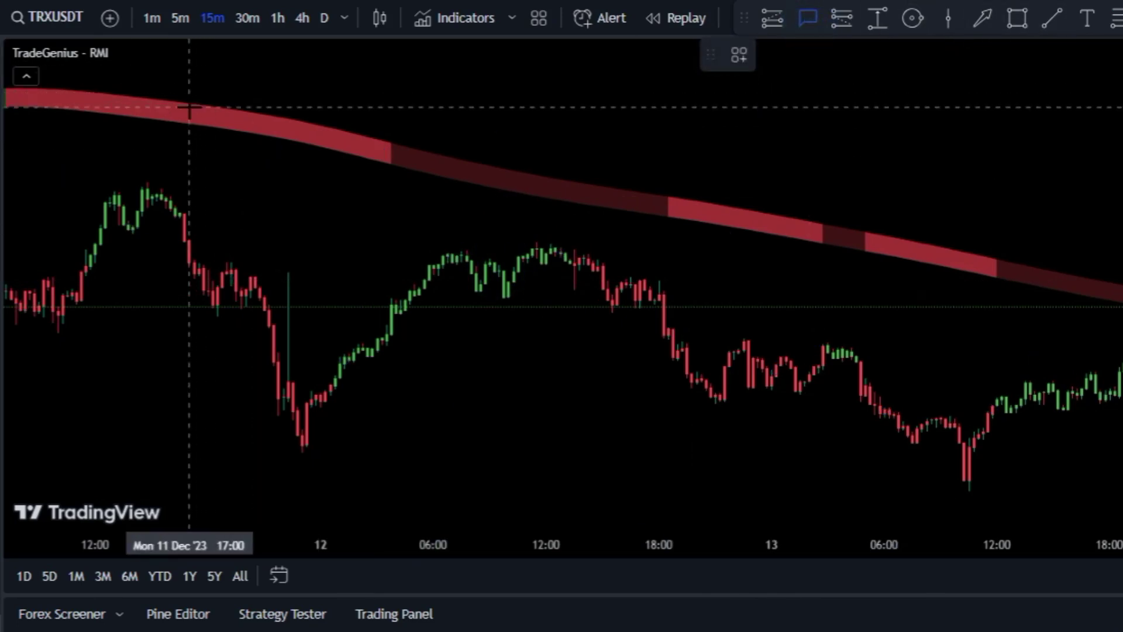
click(189, 106)
text(RED)
click(788, 554)
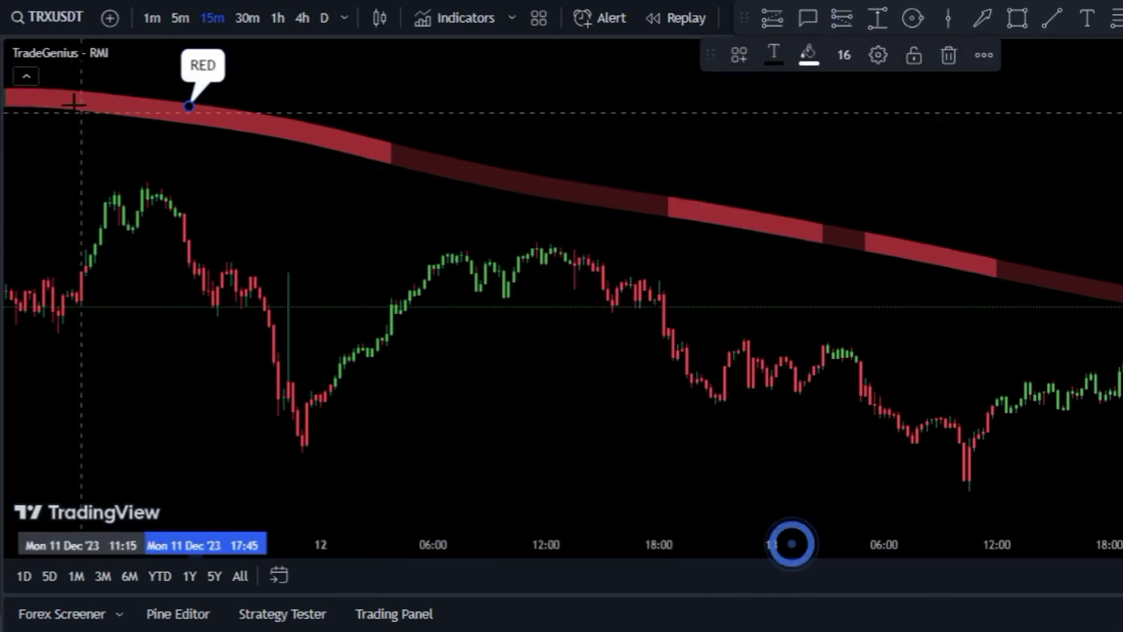
click(288, 90)
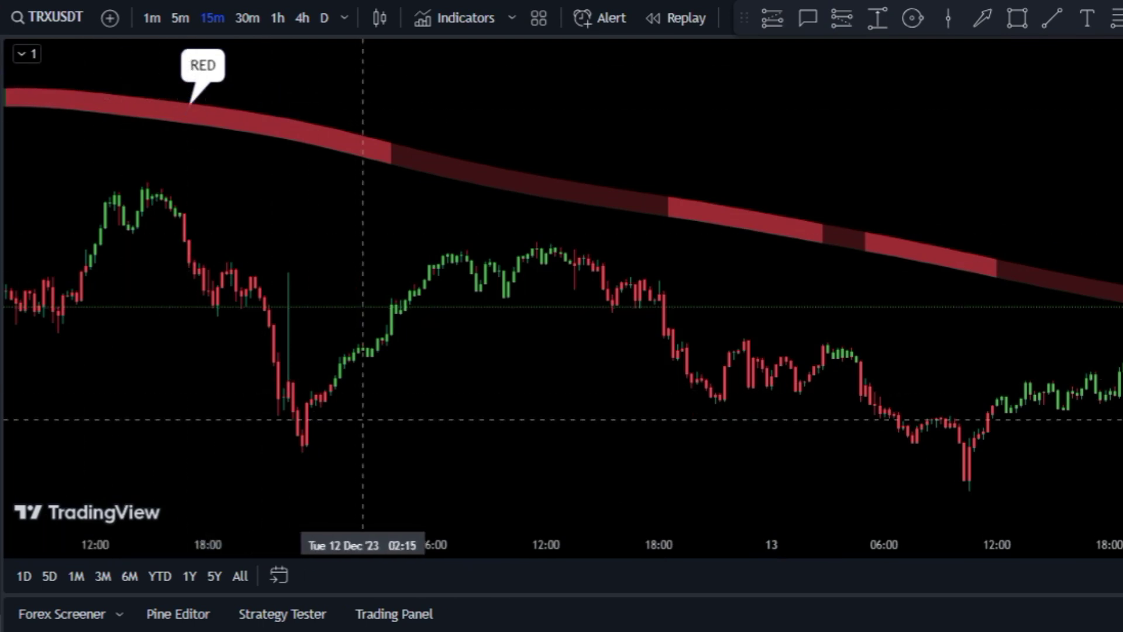
click(983, 18)
drag(108, 126, 200, 156)
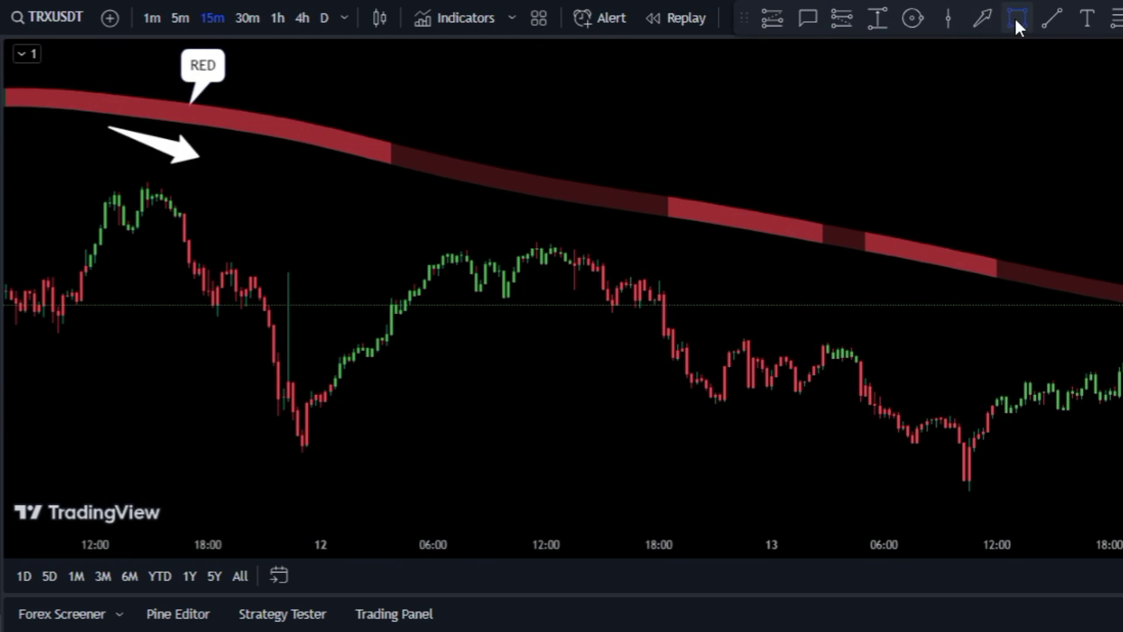
Draw one rectangle around the first dark red section of the band and another around the sideways candles directly below it.
click(1017, 17)
mouse_move(667, 126)
mouse_down()
mouse_move(461, 173)
mouse_move(381, 209)
mouse_move(391, 243)
mouse_move(391, 225)
mouse_up()
click(757, 183)
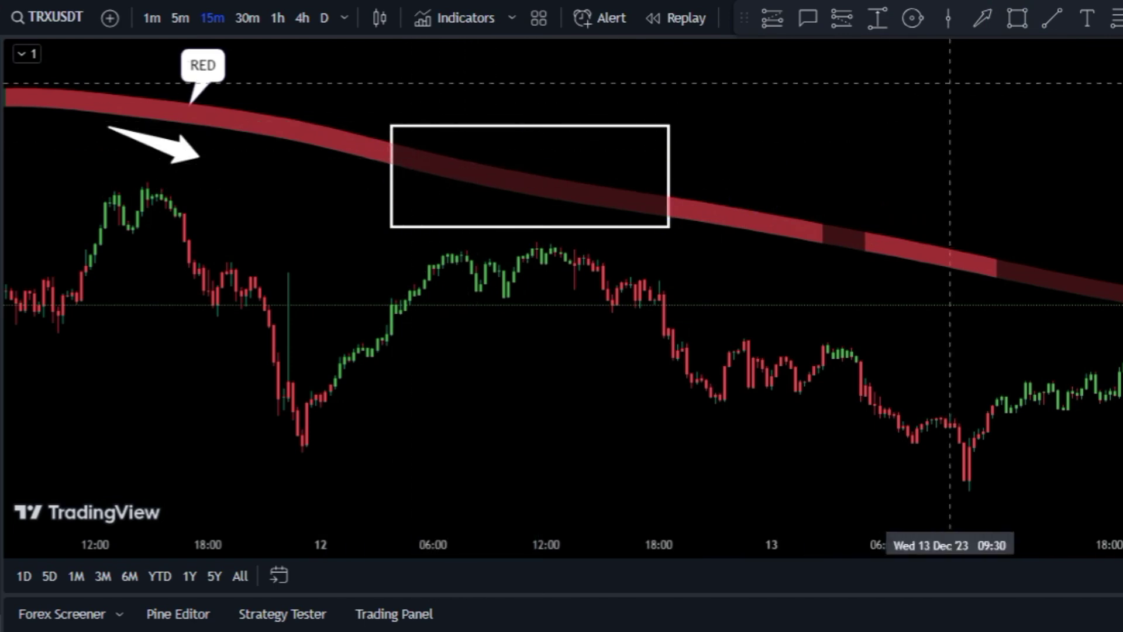
drag(671, 245, 387, 337)
click(450, 408)
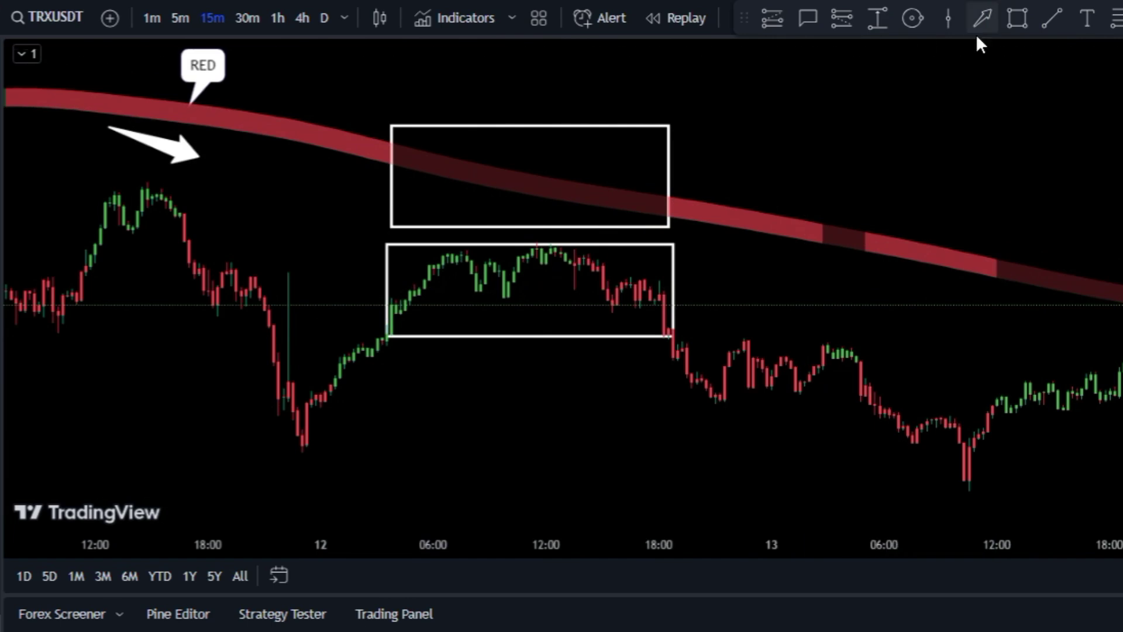
Place a text label reading NO-TRADE ZONE just above the rectangle around the first dark red section of the band.
click(1085, 18)
click(430, 173)
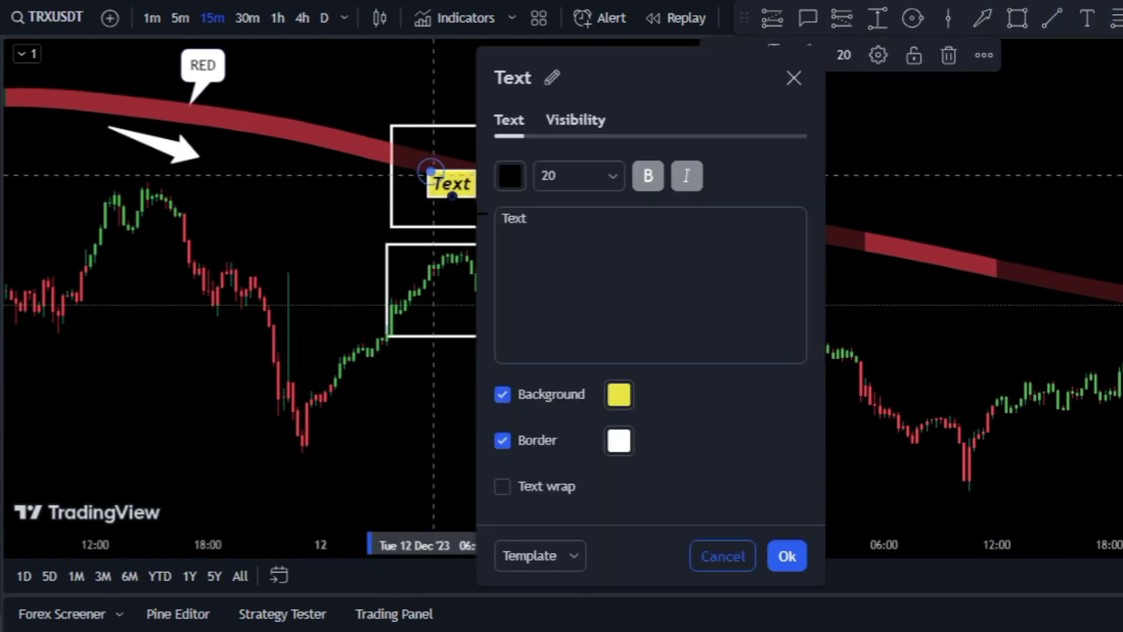
text(NO-TRADE ZONE)
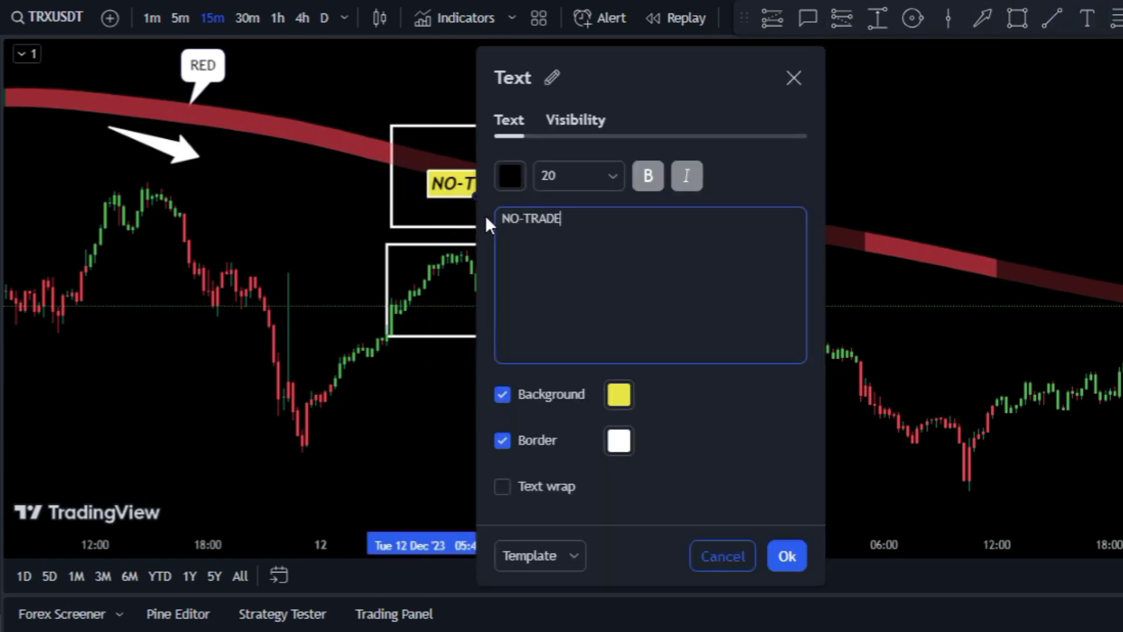
click(788, 554)
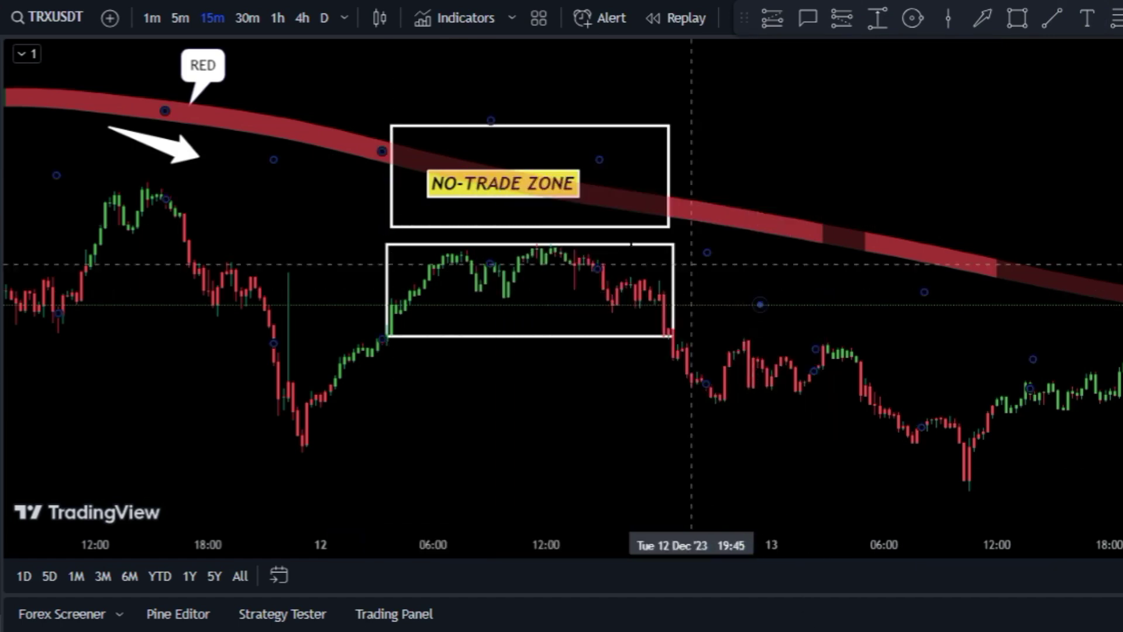
drag(491, 185, 546, 109)
click(653, 103)
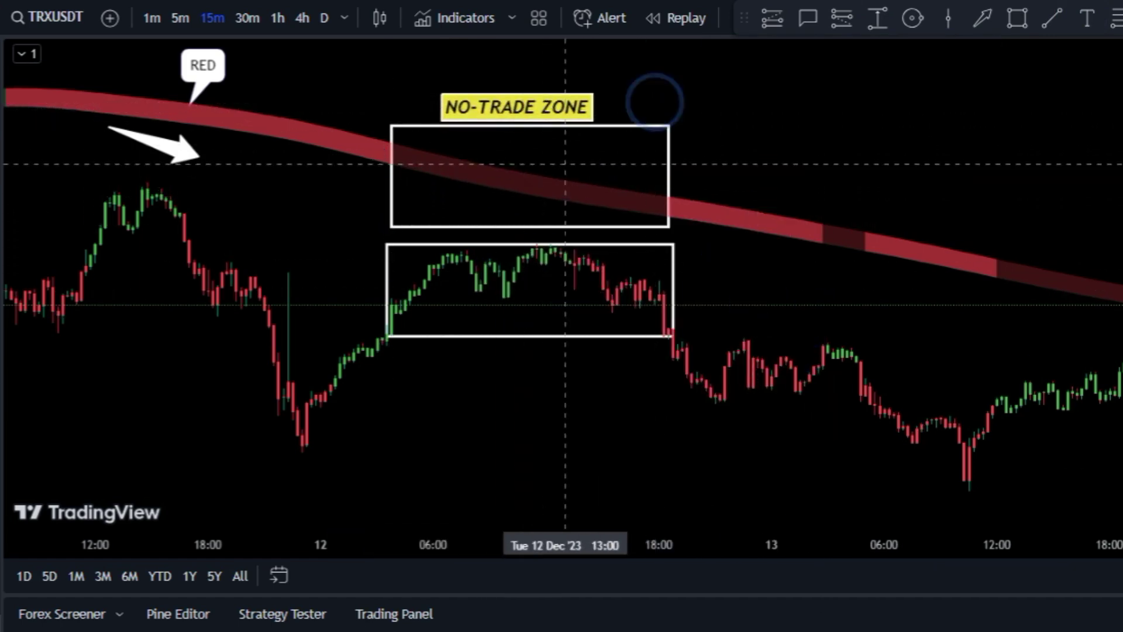
Label the boxed dark red section of the band with a DARK RED callout.
click(813, 20)
click(529, 161)
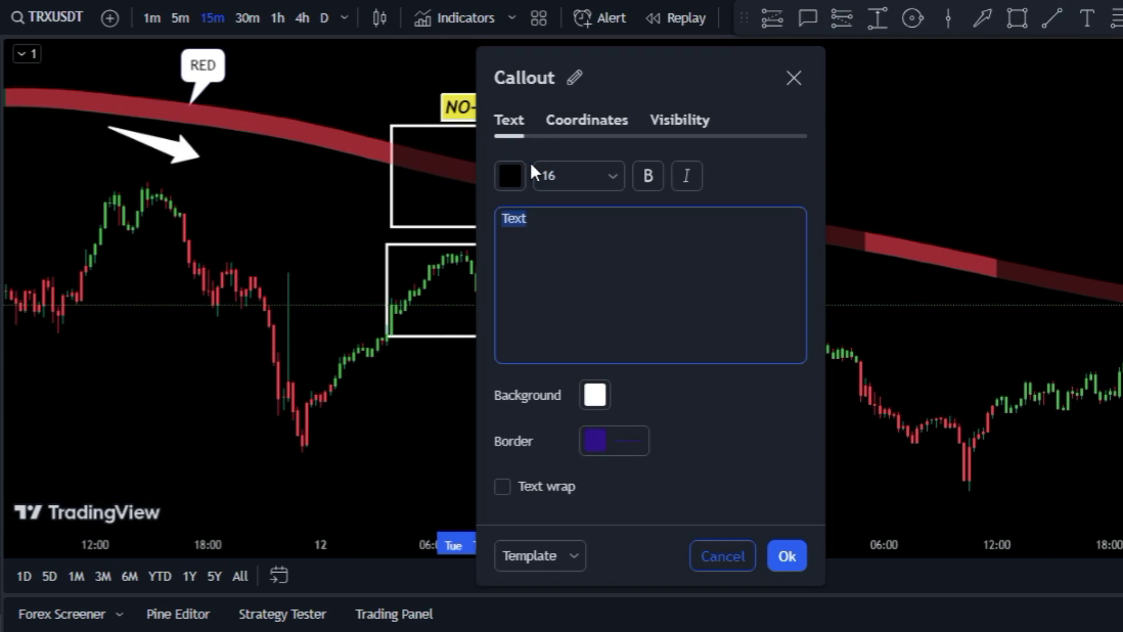
text(DARK RED)
click(787, 555)
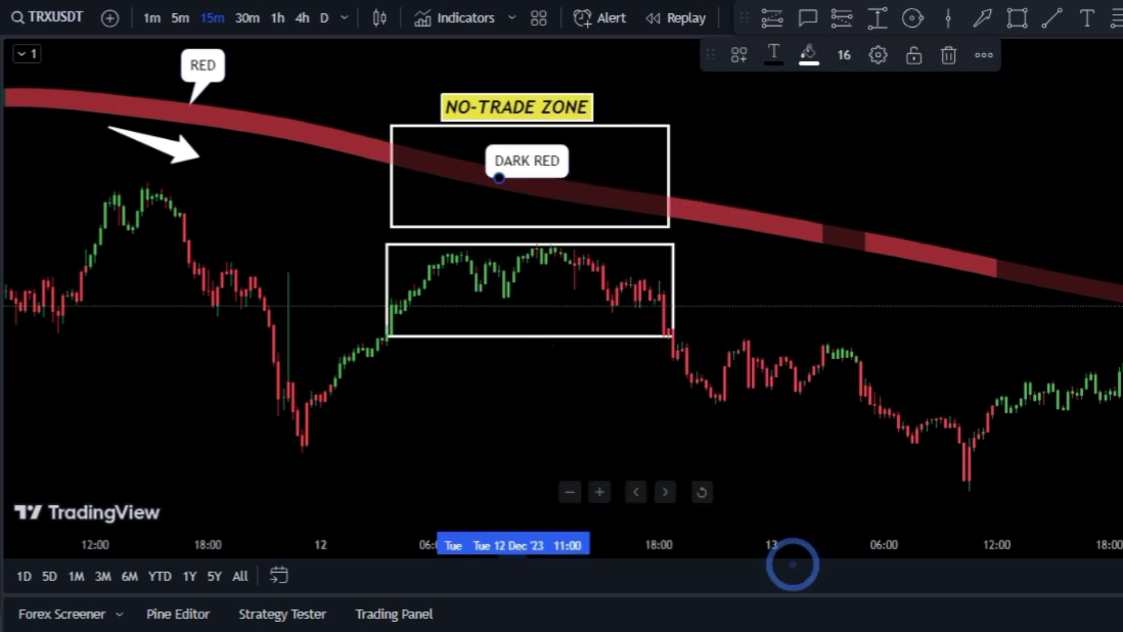
click(746, 158)
Trace the price swings along the last dark red section with a zigzag path, from 13 December 12:00 to 14 December 10:45.
scroll(746, 164, down, 3)
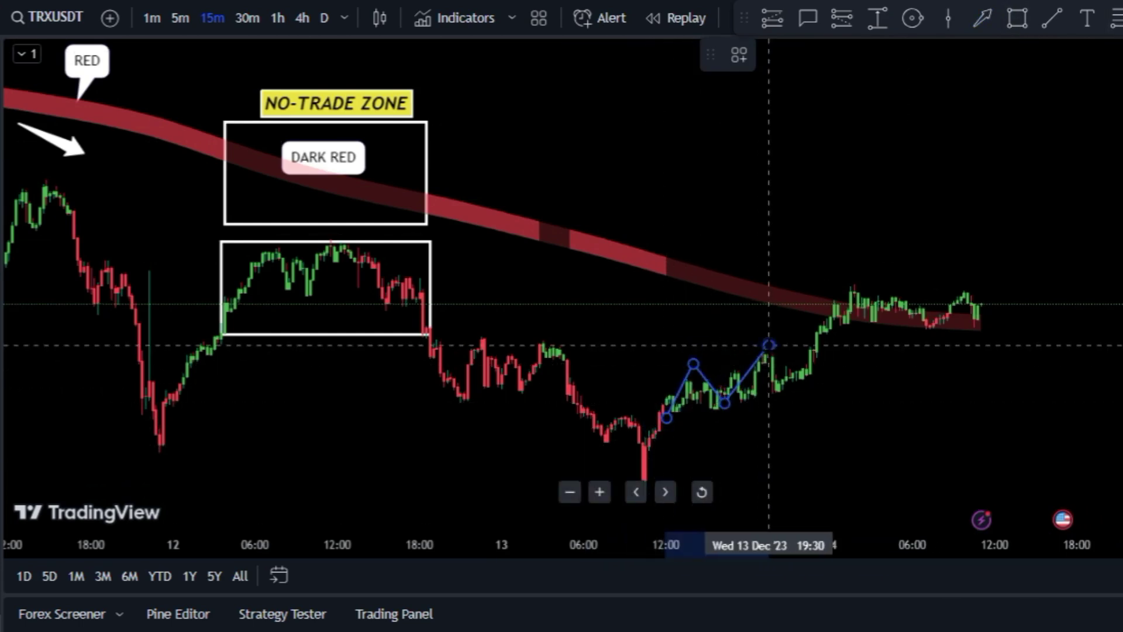
click(796, 384)
click(961, 290)
click(977, 318)
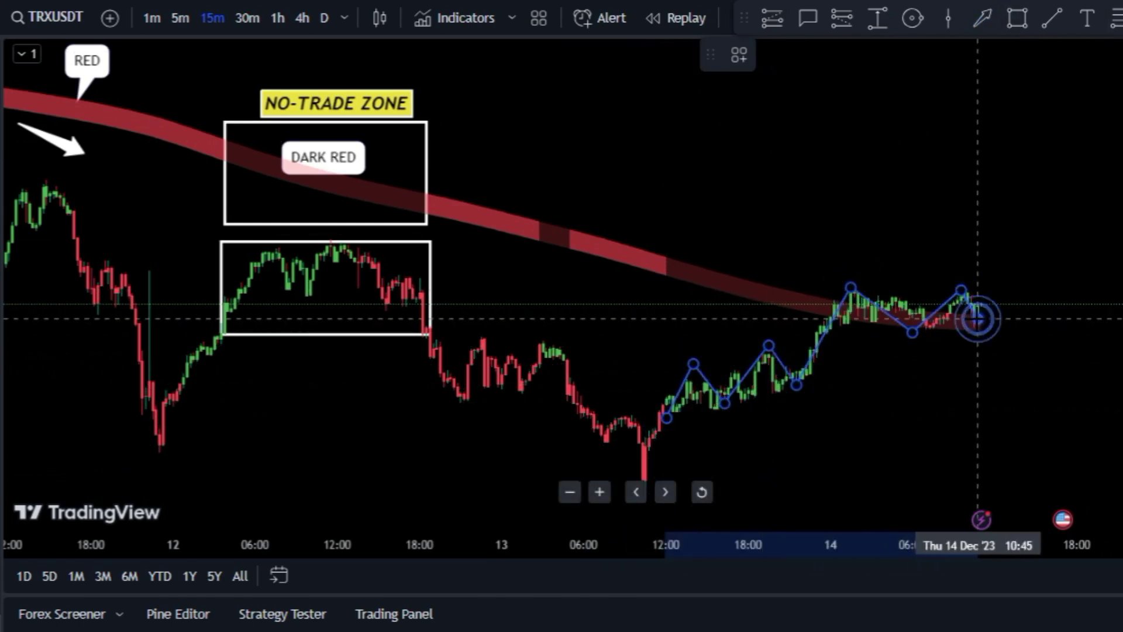
Draw a rectangle around the last dark red section of the band and place a NO-TRADE ZONE text label on its upper edge.
click(1021, 18)
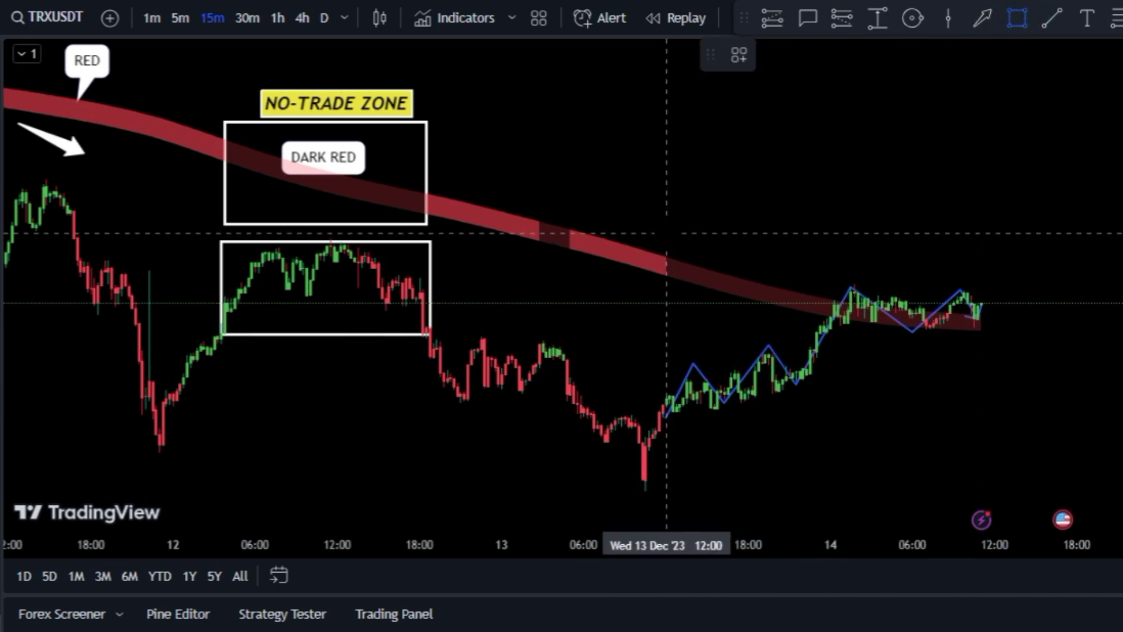
click(666, 234)
click(982, 351)
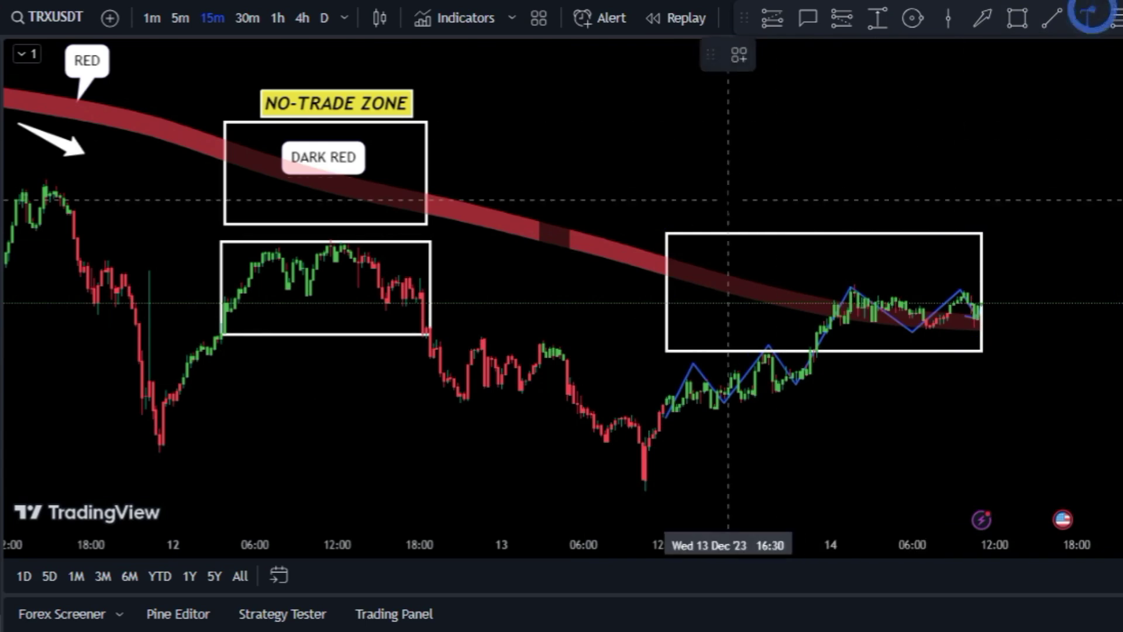
click(752, 216)
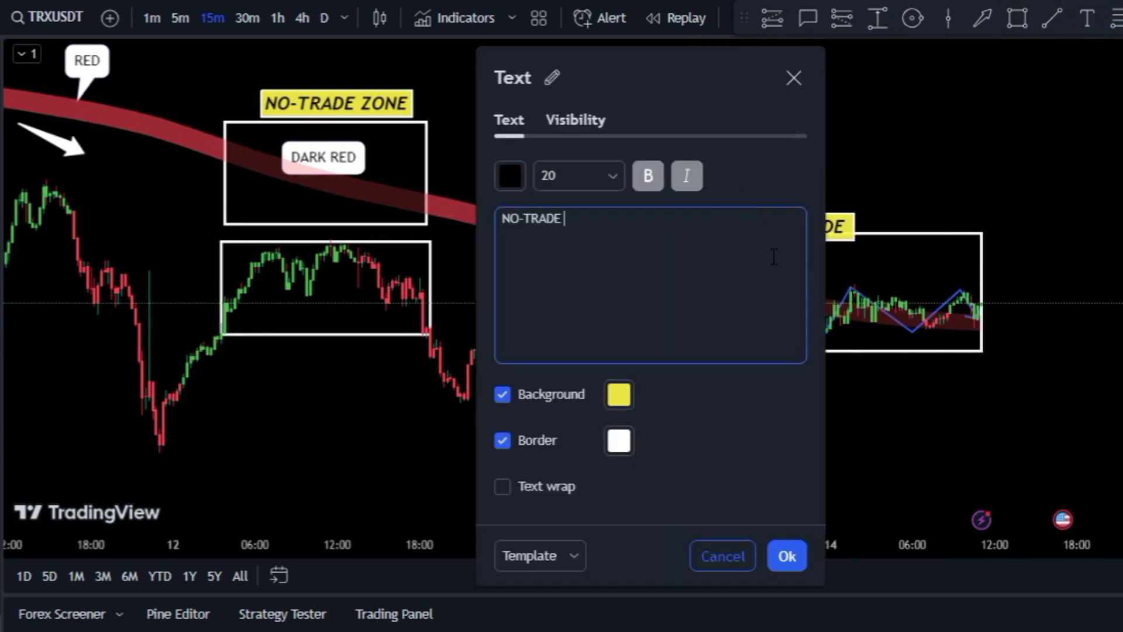
click(787, 557)
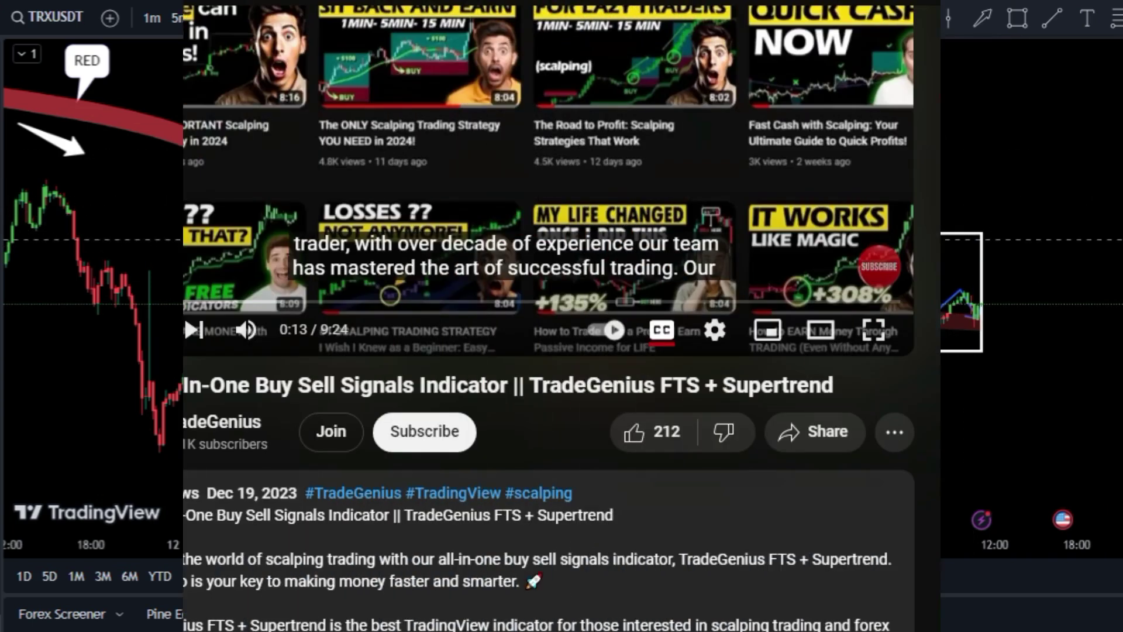
Follow the indicator link in the YouTube video description and browse the posts in the TradeGenius Telegram channel.
scroll(1, 47, down, 6)
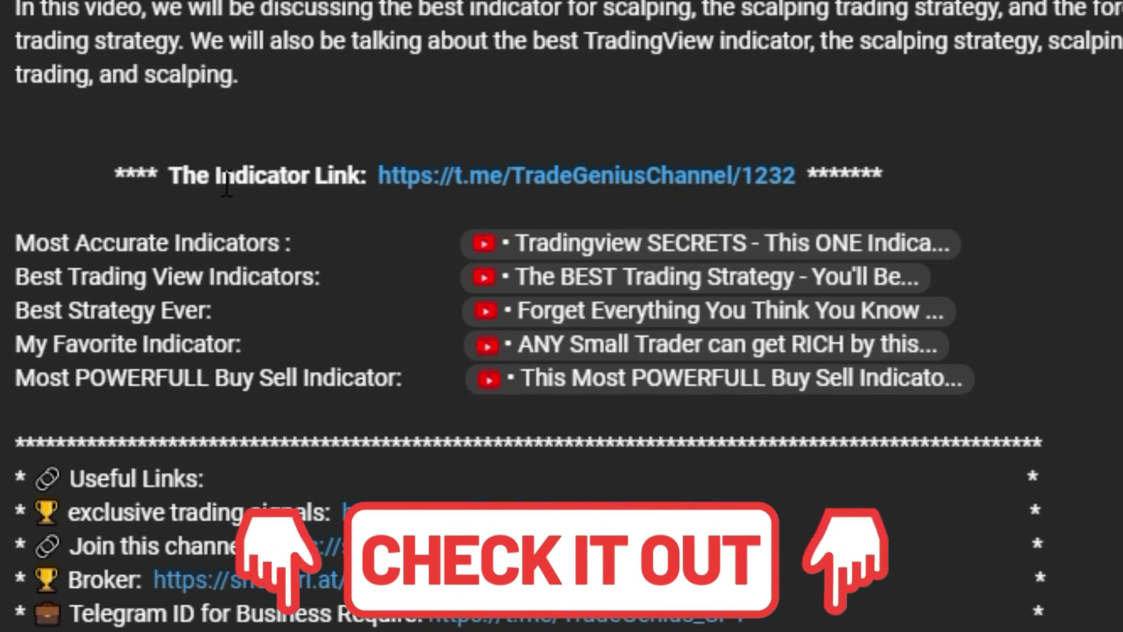
click(649, 176)
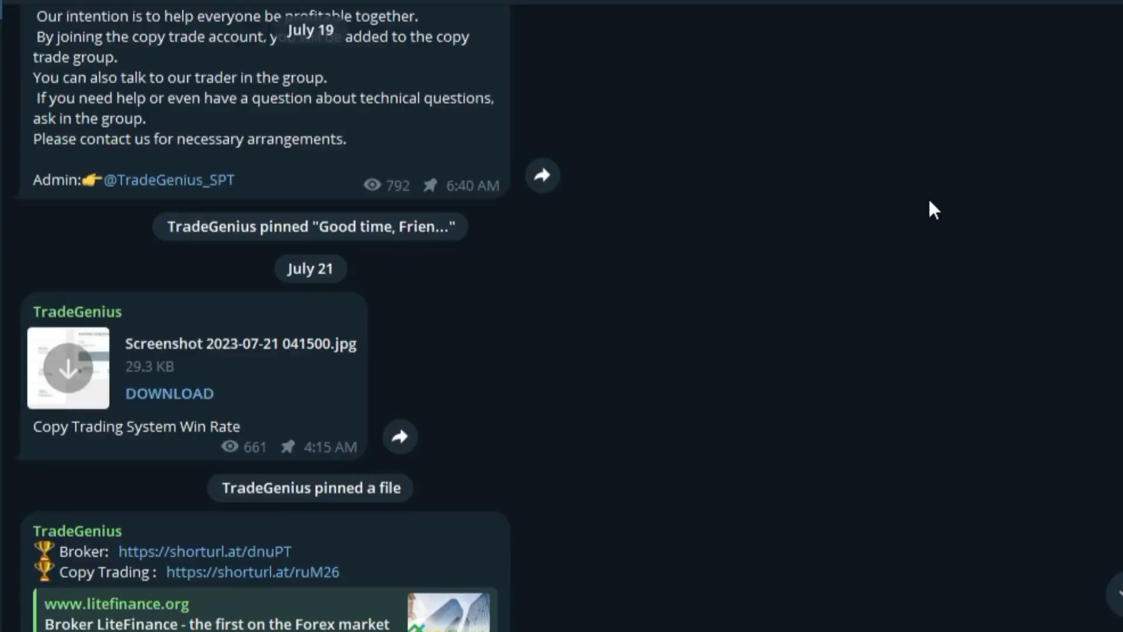
scroll(928, 197, up, 8)
scroll(927, 196, down, 14)
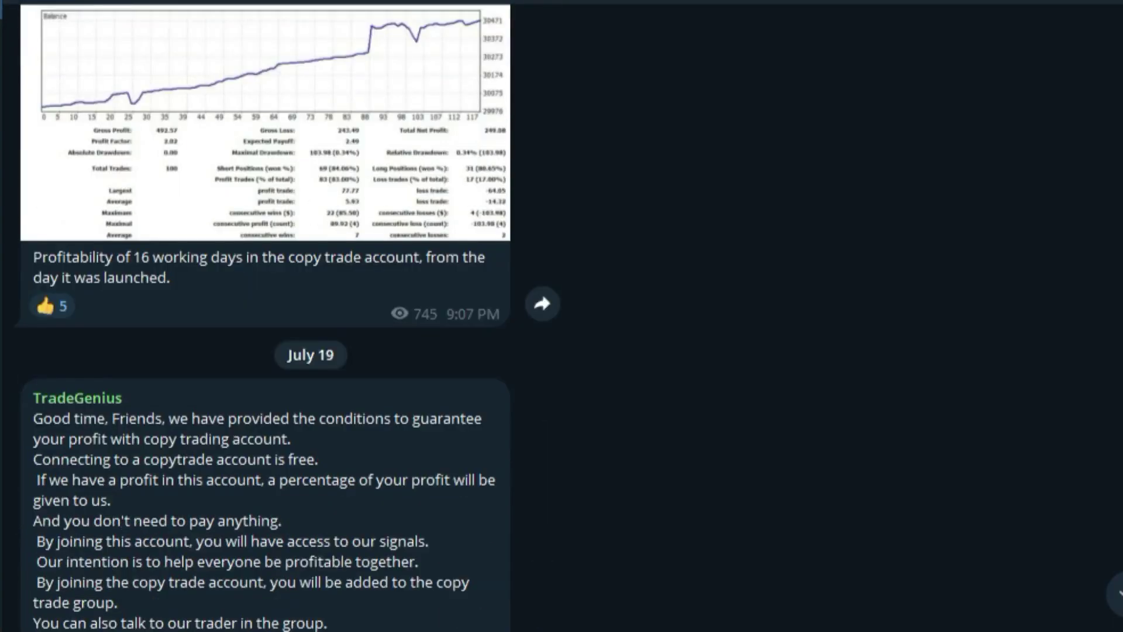
scroll(265, 316, down, 20)
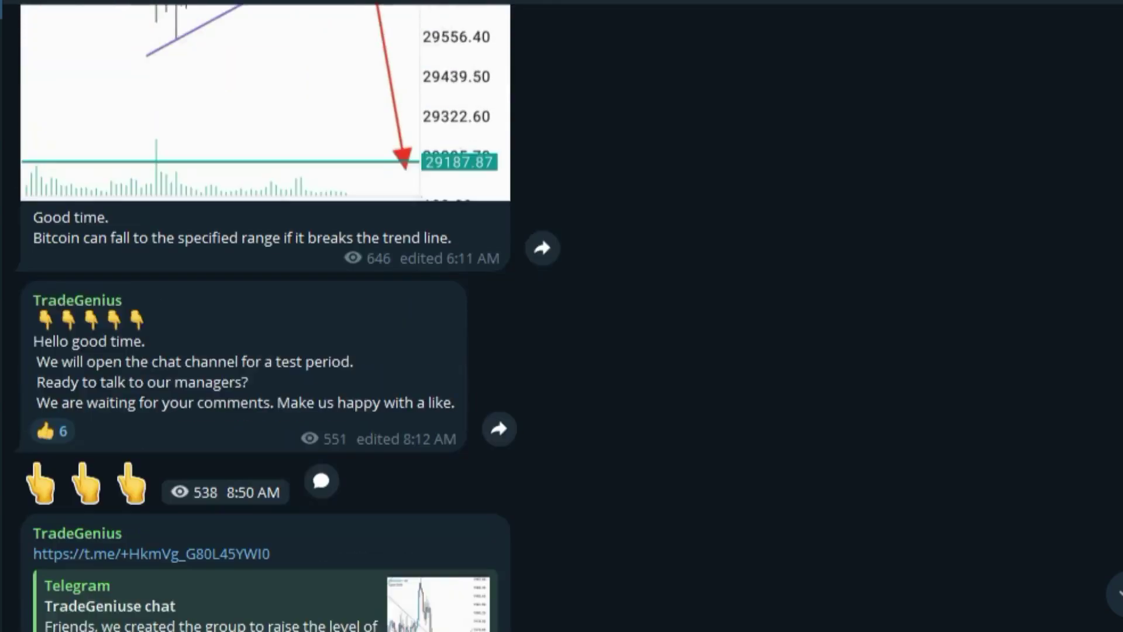
scroll(265, 316, down, 20)
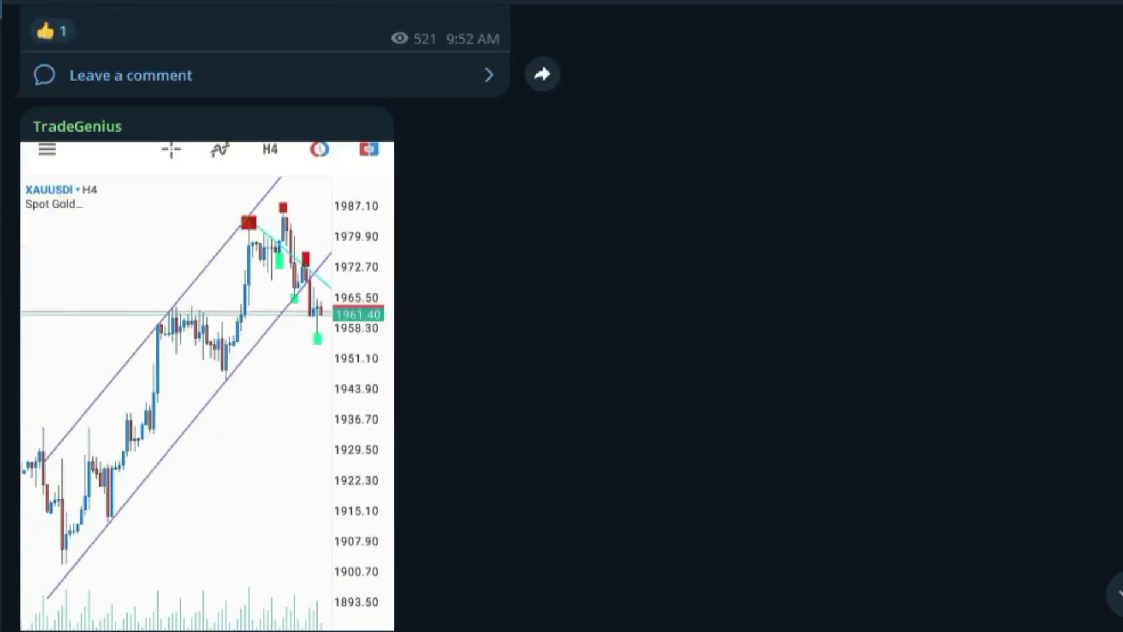
scroll(265, 316, down, 20)
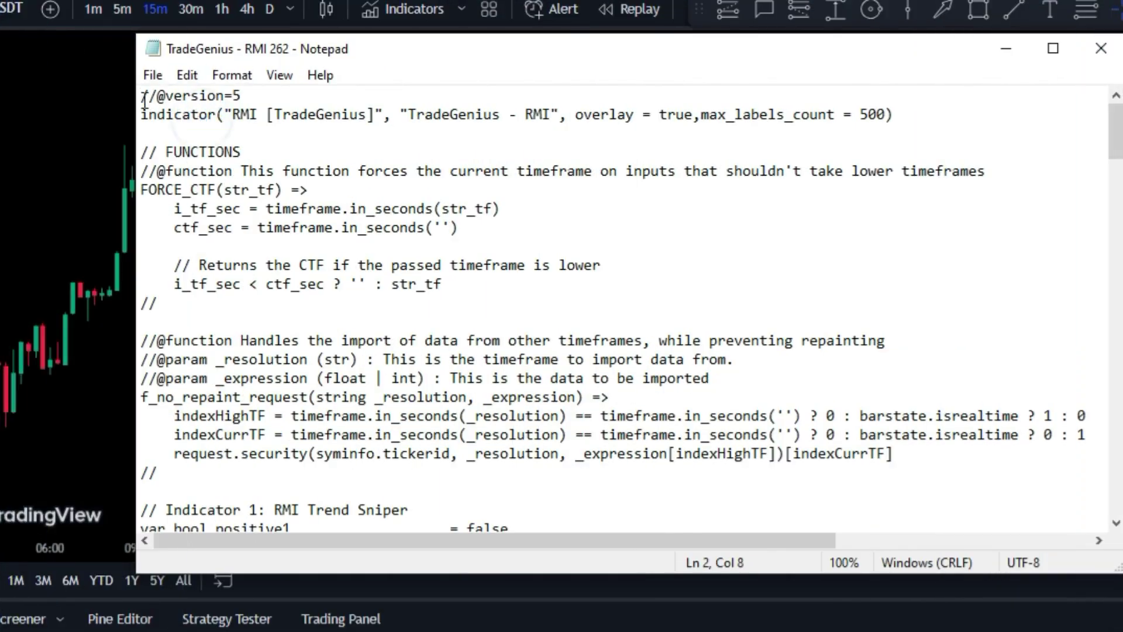
Copy the entire TradeGenius - RMI script from the TradeGenius - RMI 262 file in Notepad.
drag(141, 96, 701, 531)
scroll(351, 234, down, 20)
scroll(380, 316, down, 20)
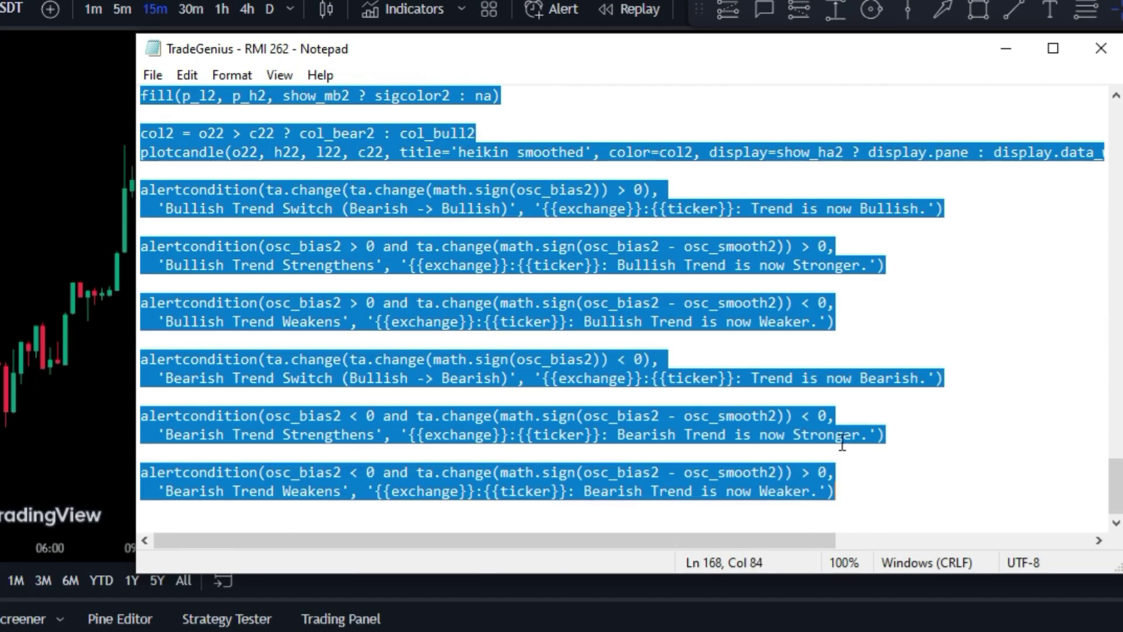
right_click(407, 204)
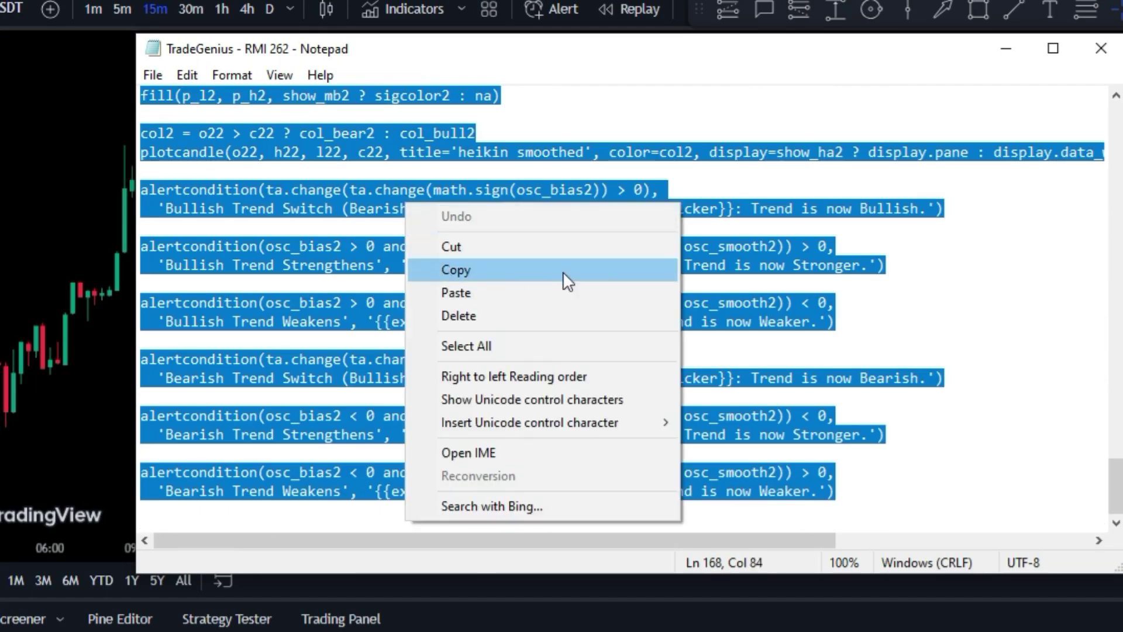
click(497, 270)
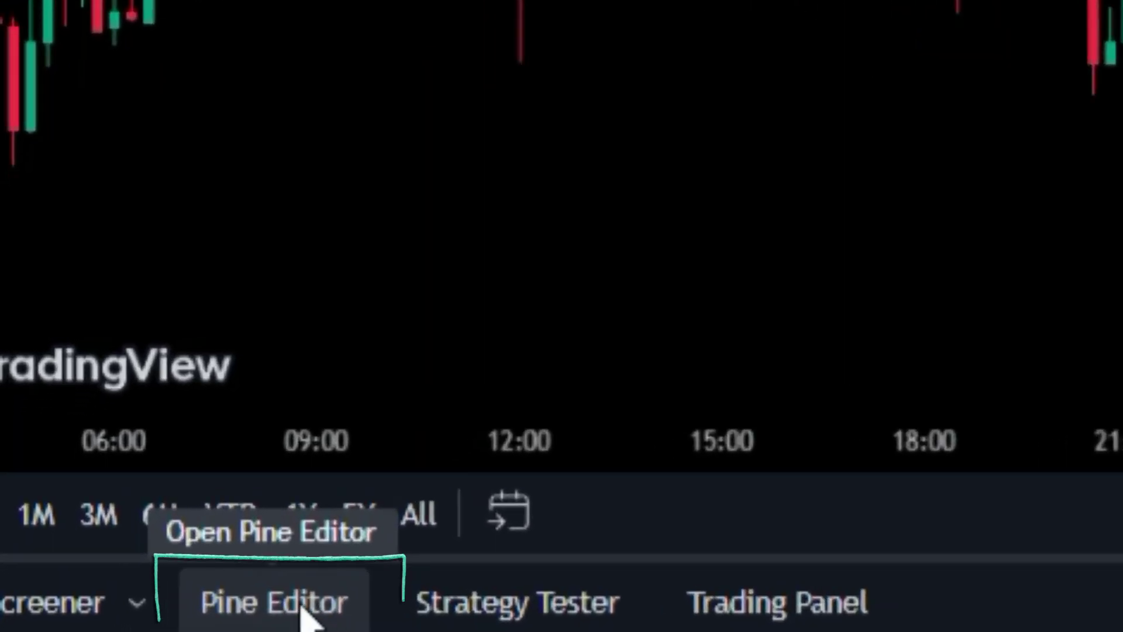
Open the Pine Editor in TradingView and replace all of its existing code with the copied RMI script.
click(304, 612)
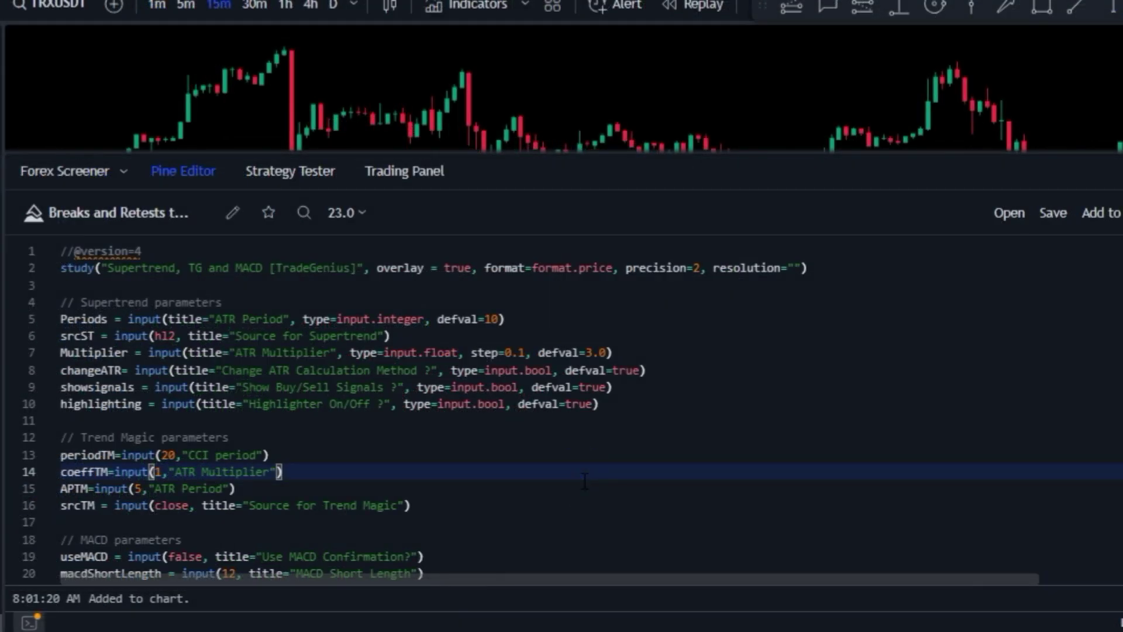
key(ctrl+a)
key(BackSpace)
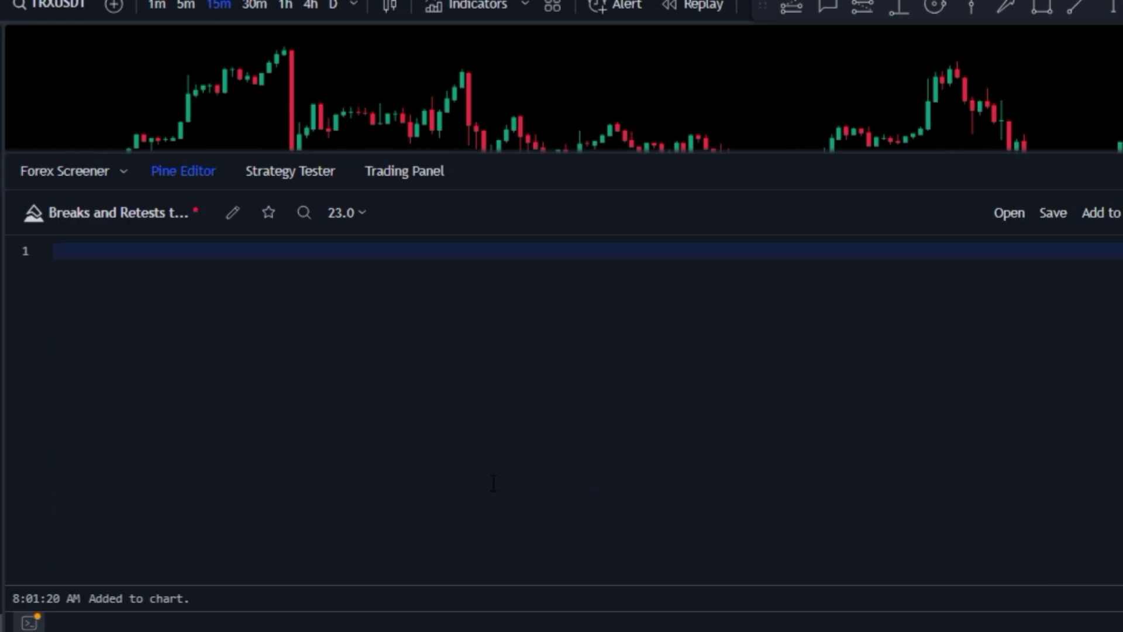
right_click(79, 252)
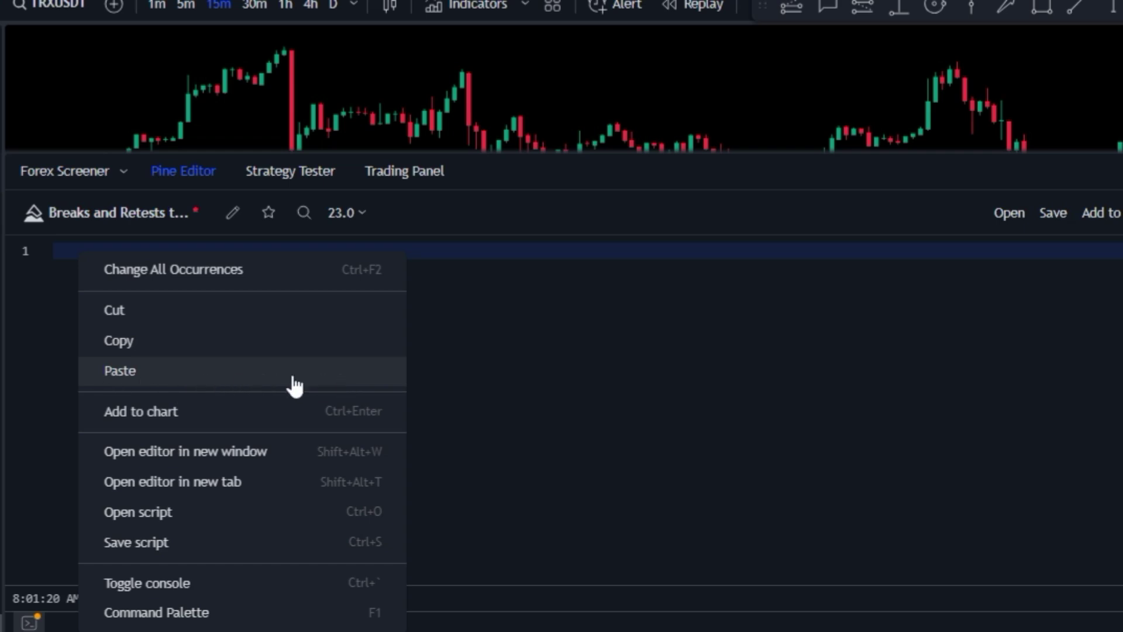
click(120, 371)
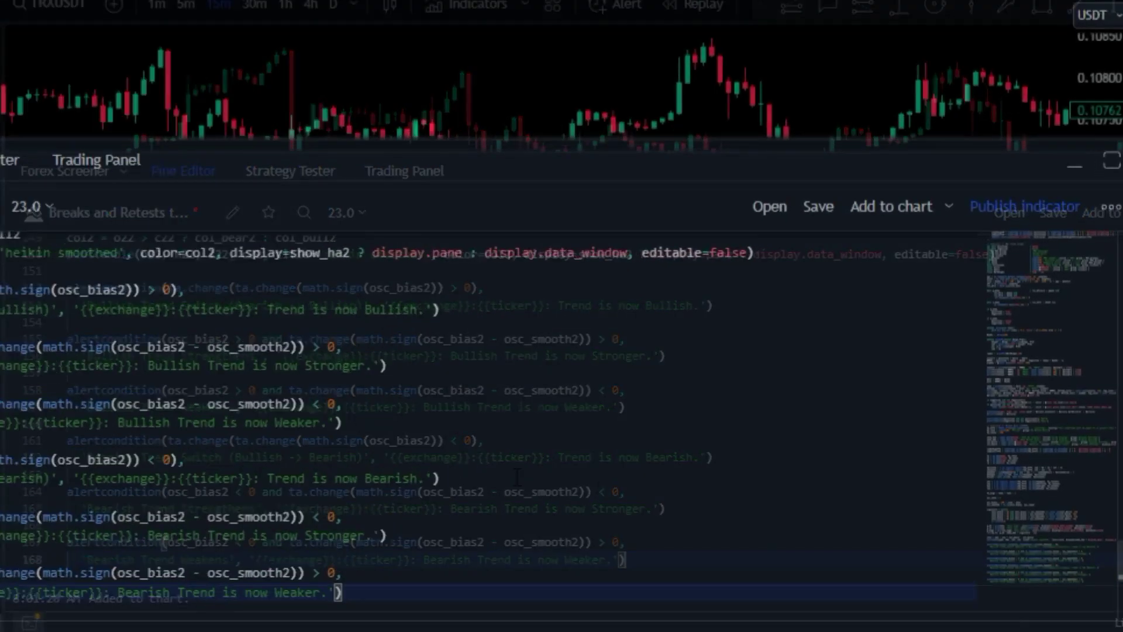
Save the pasted RMI script and add the indicator to the TRXUSDT chart.
click(818, 207)
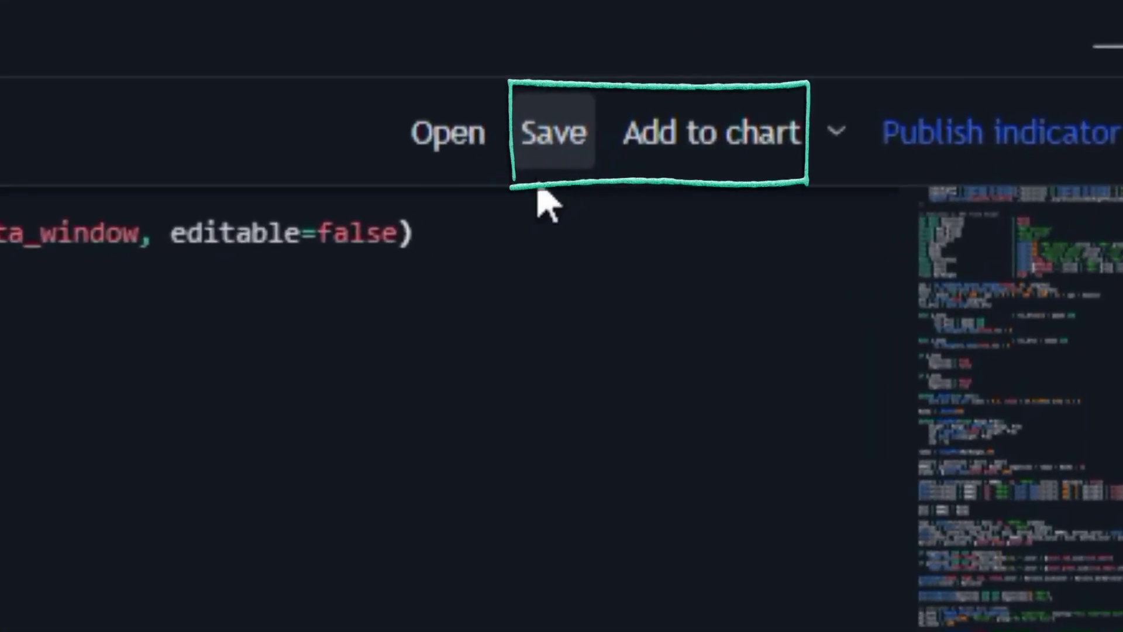
click(702, 167)
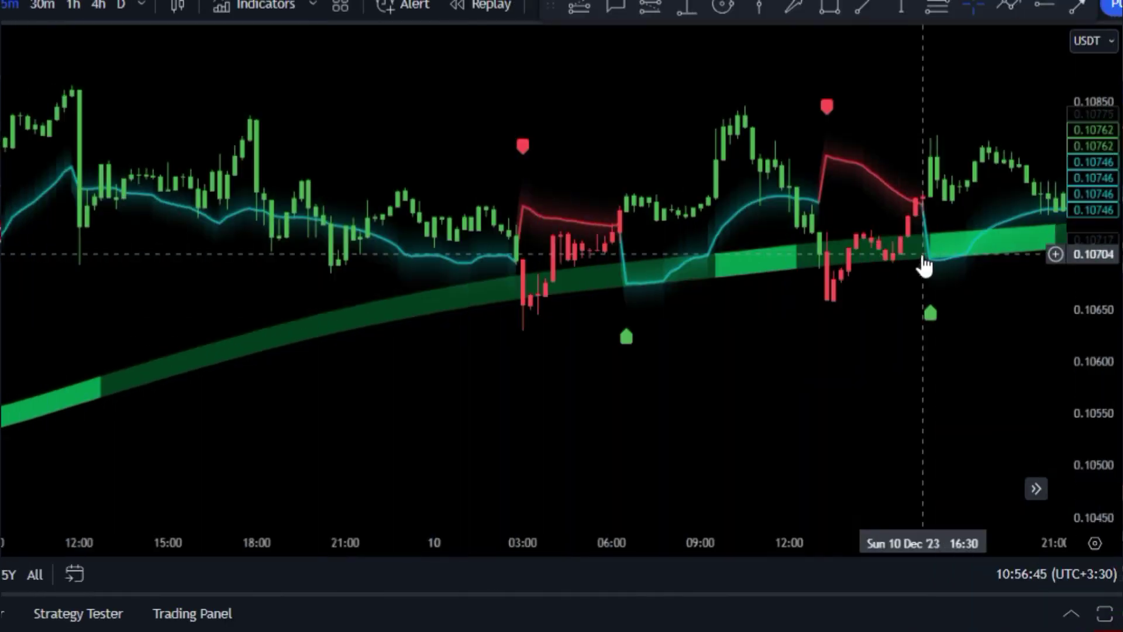
drag(924, 267, 388, 288)
drag(713, 286, 149, 290)
drag(743, 357, 196, 370)
drag(603, 371, 170, 371)
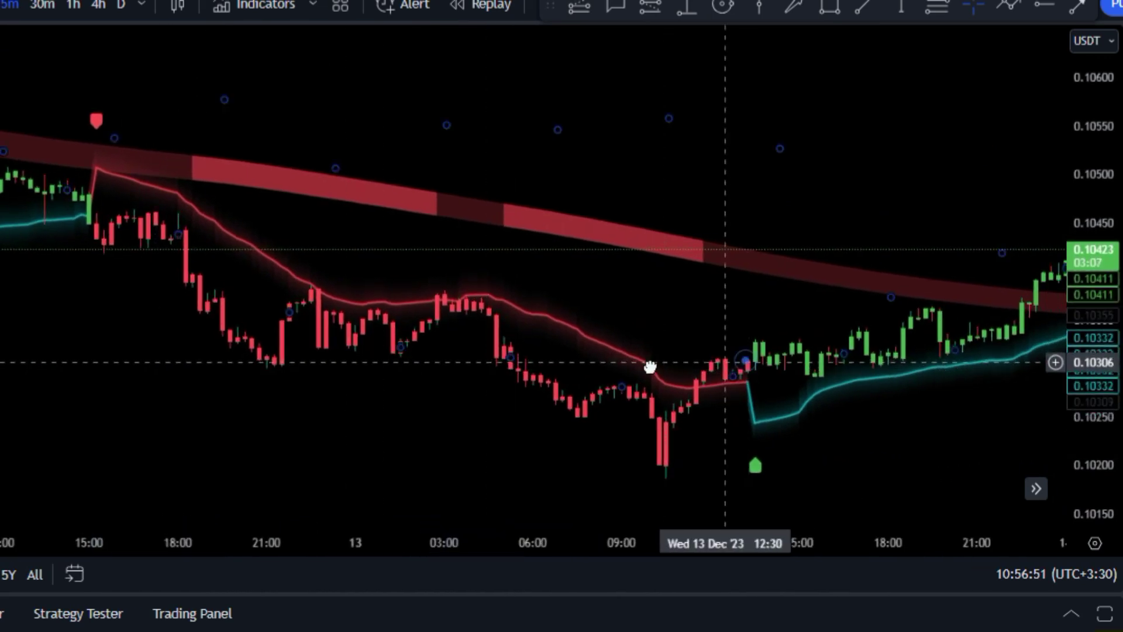
drag(722, 369, 245, 366)
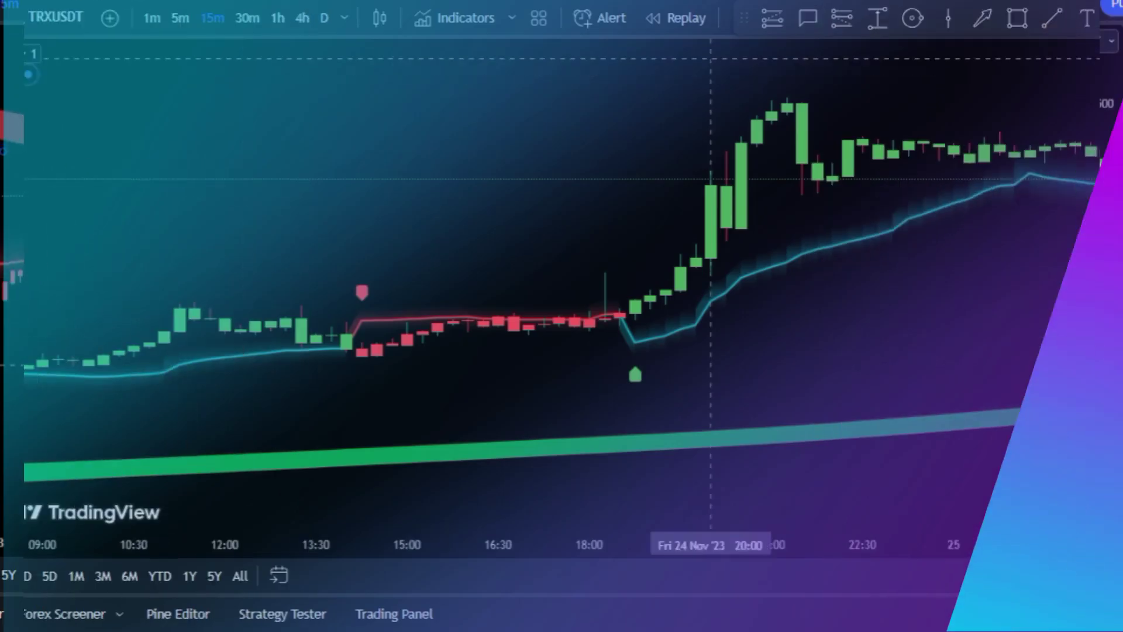
Place a text note above the candles around 24 November 10:15, with LONG TRADE RULES: on one line and 1- UPTREND below it.
click(122, 64)
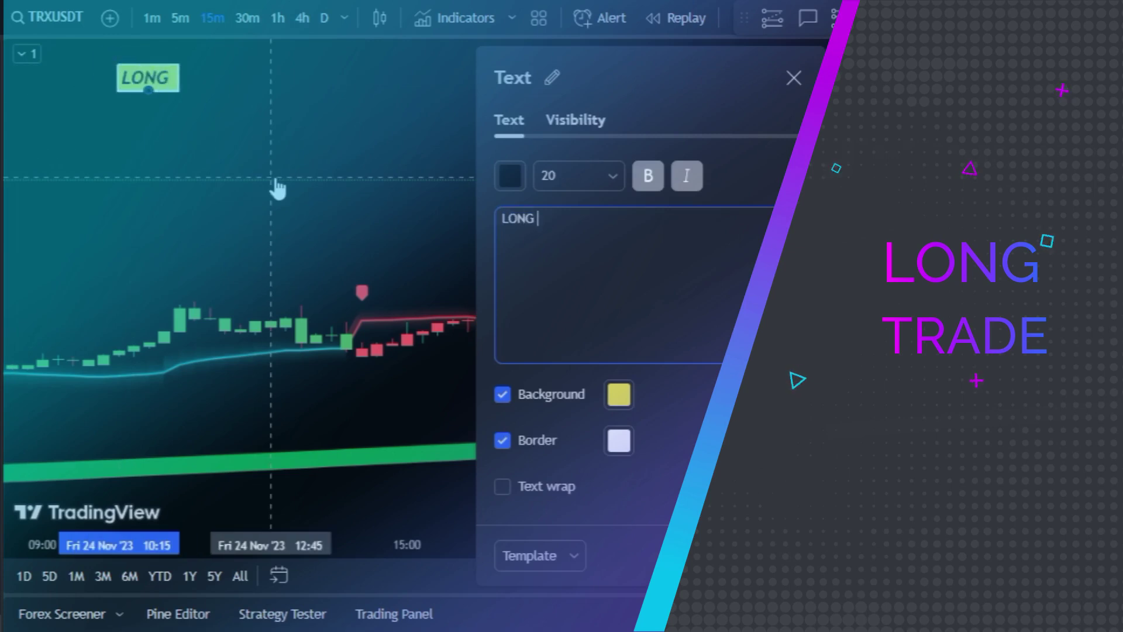
text(LONG TRADE RULES: )
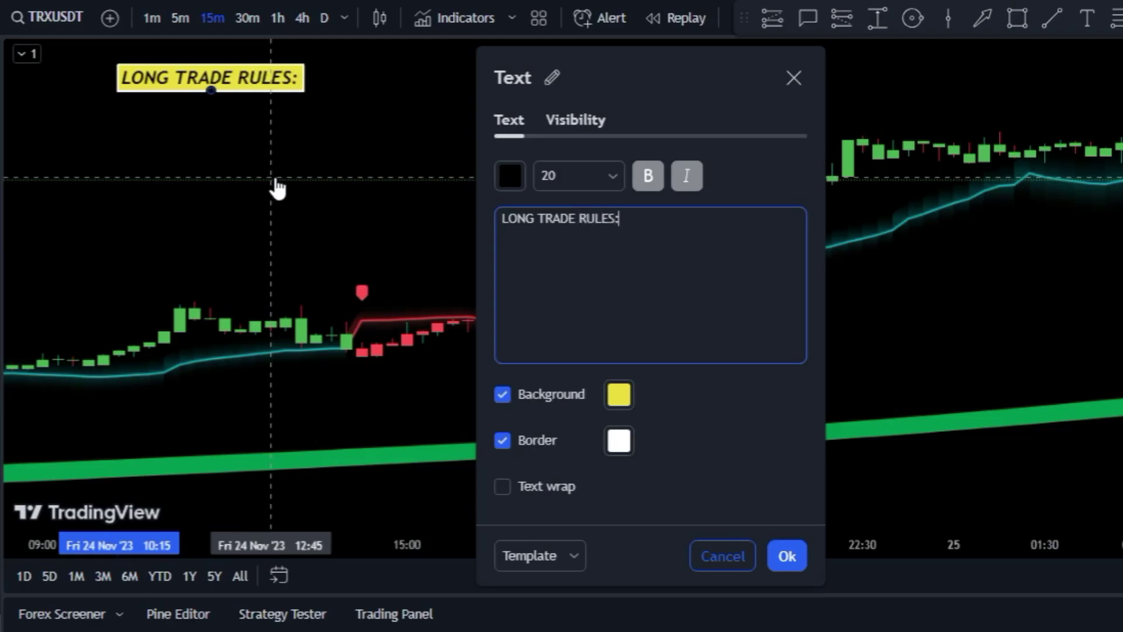
text(1- UPTREND)
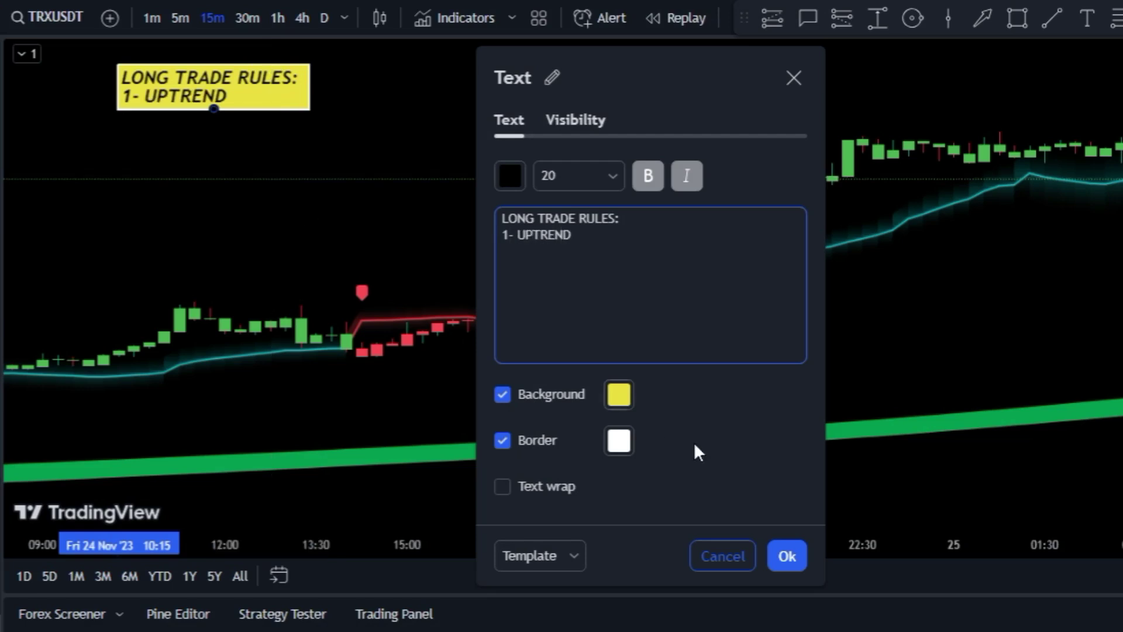
click(773, 545)
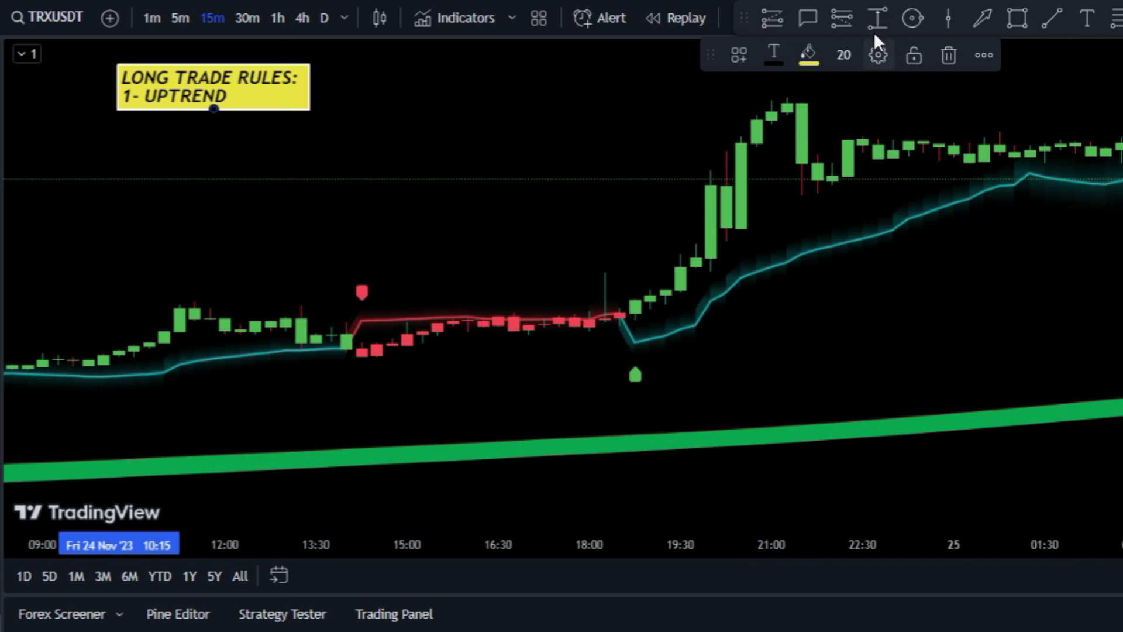
Add a callout reading GREEN BAND that points to the green market bias band below the rally on 24 November.
click(805, 19)
click(744, 433)
click(769, 360)
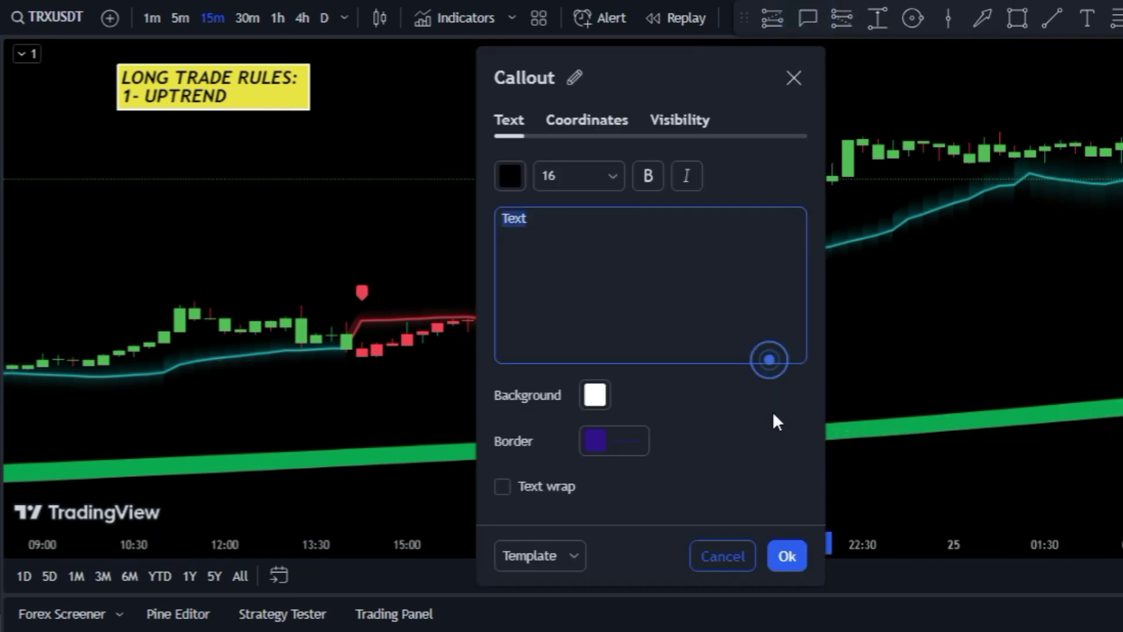
text(GREEN)
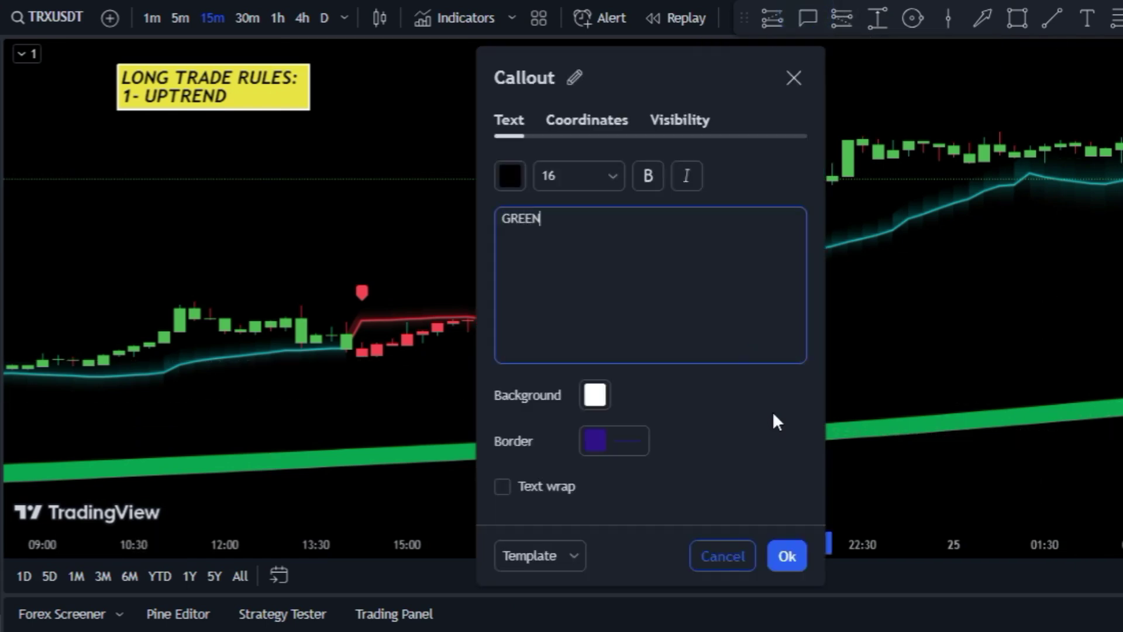
text( BA)
click(693, 258)
key(BackSpace)
key(BackSpace)
click(786, 556)
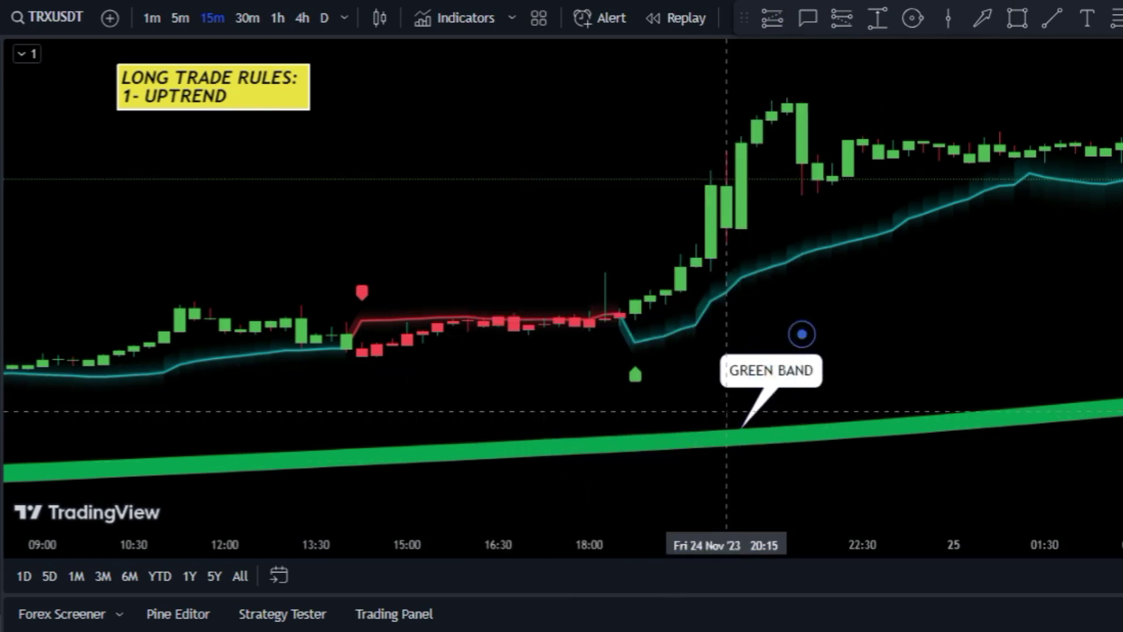
Add a callout reading PRICE > GREEN BAND that points to the rising candle at 24 November 19:30, its label placed above the candles.
click(807, 18)
click(680, 268)
click(660, 193)
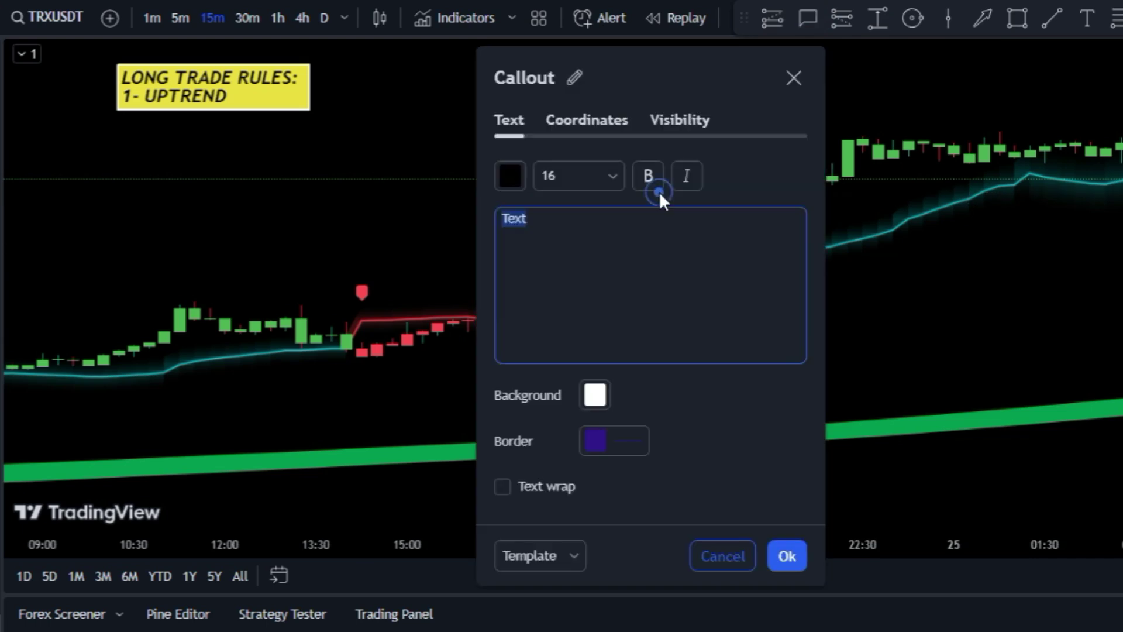
text(PRICE > GREE)
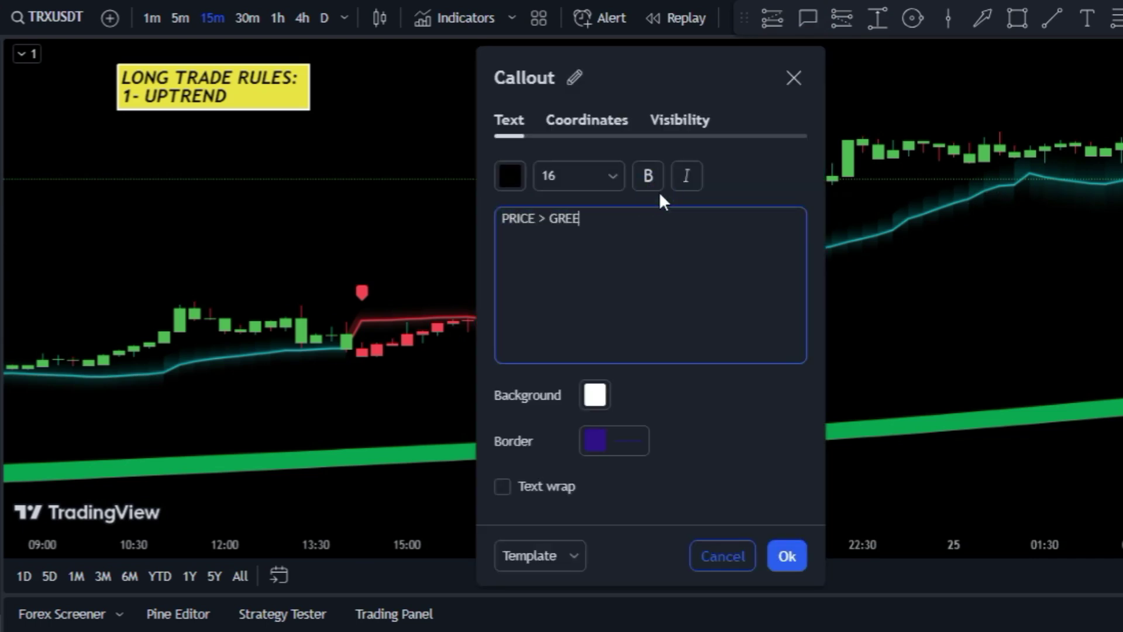
text(N BAND)
click(802, 554)
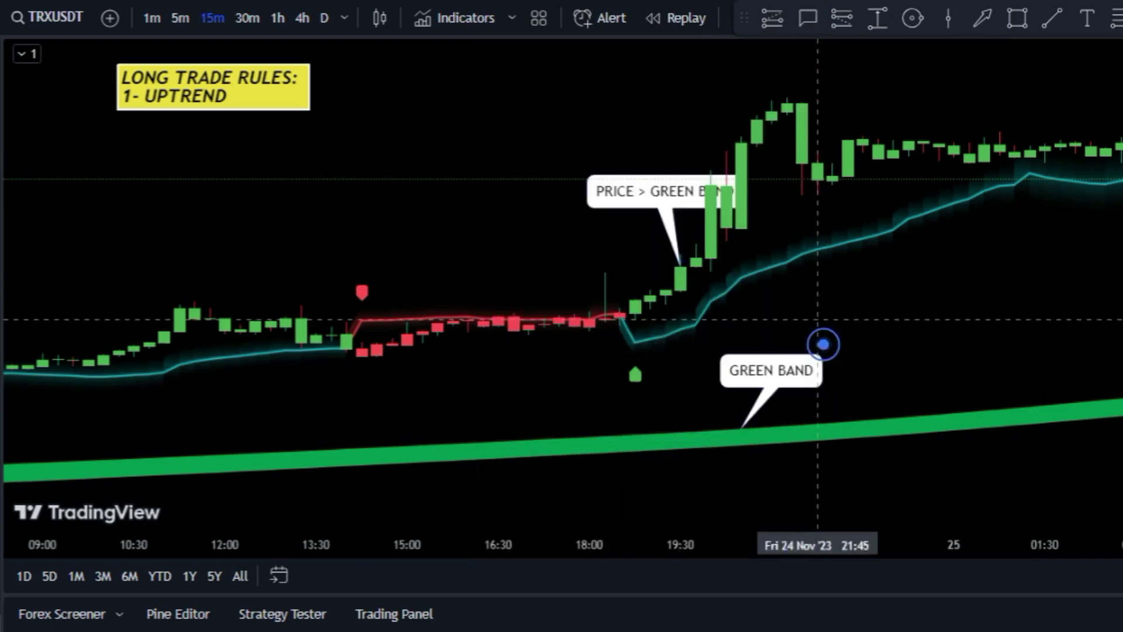
click(913, 308)
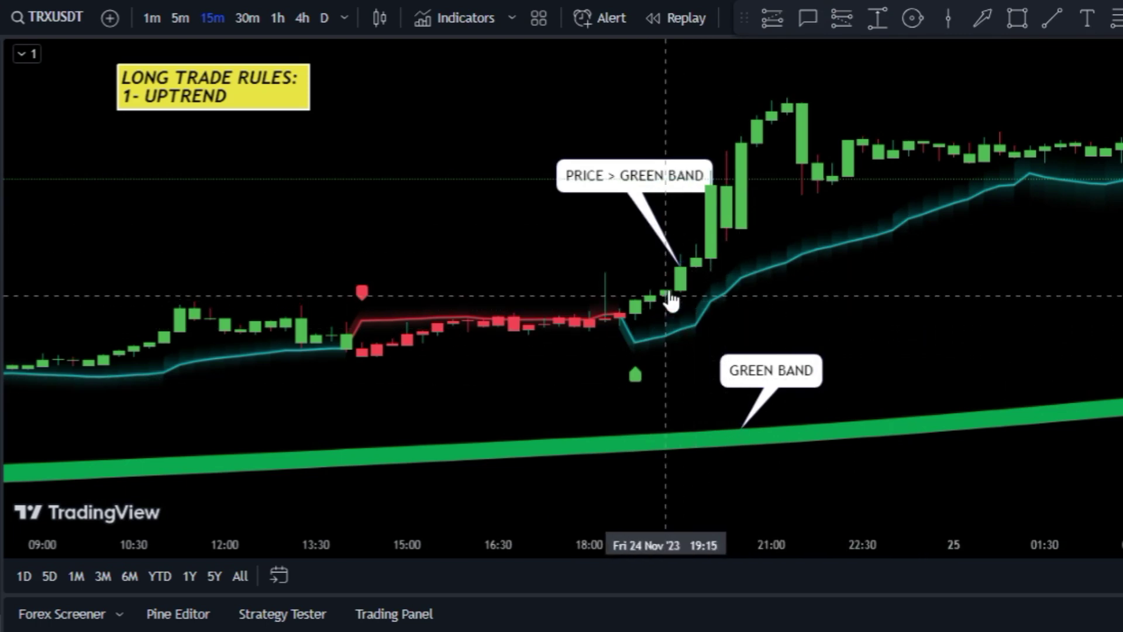
Add a third line reading 2- BUY SIGNAL to the yellow LONG TRADE RULES note.
double_click(215, 102)
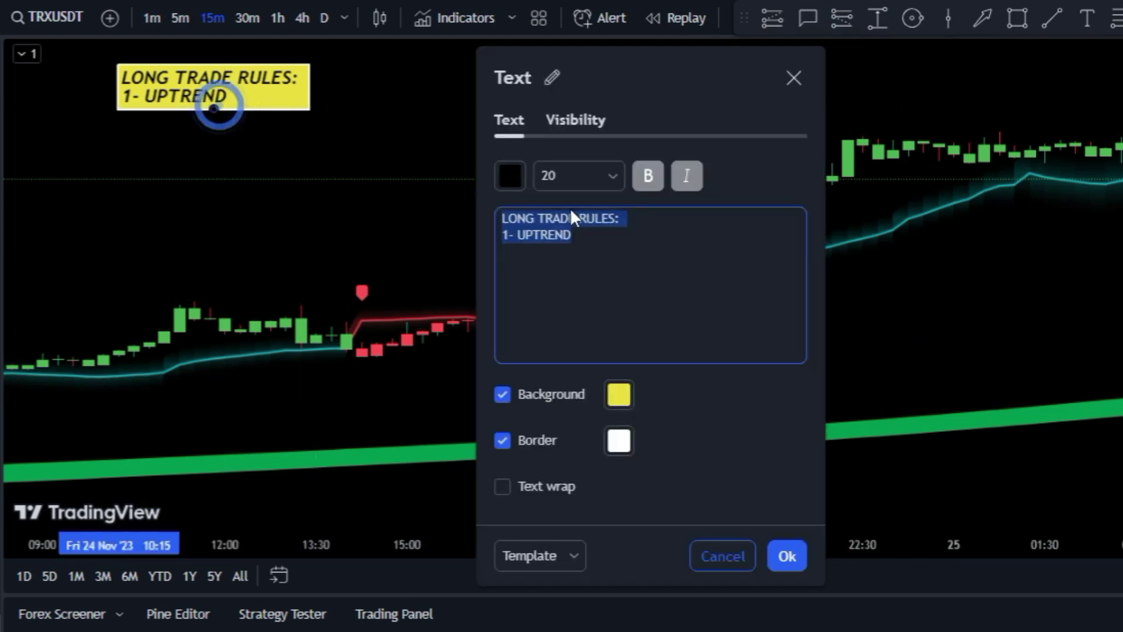
click(585, 235)
key(Return)
text(2- BUY SIGNAL)
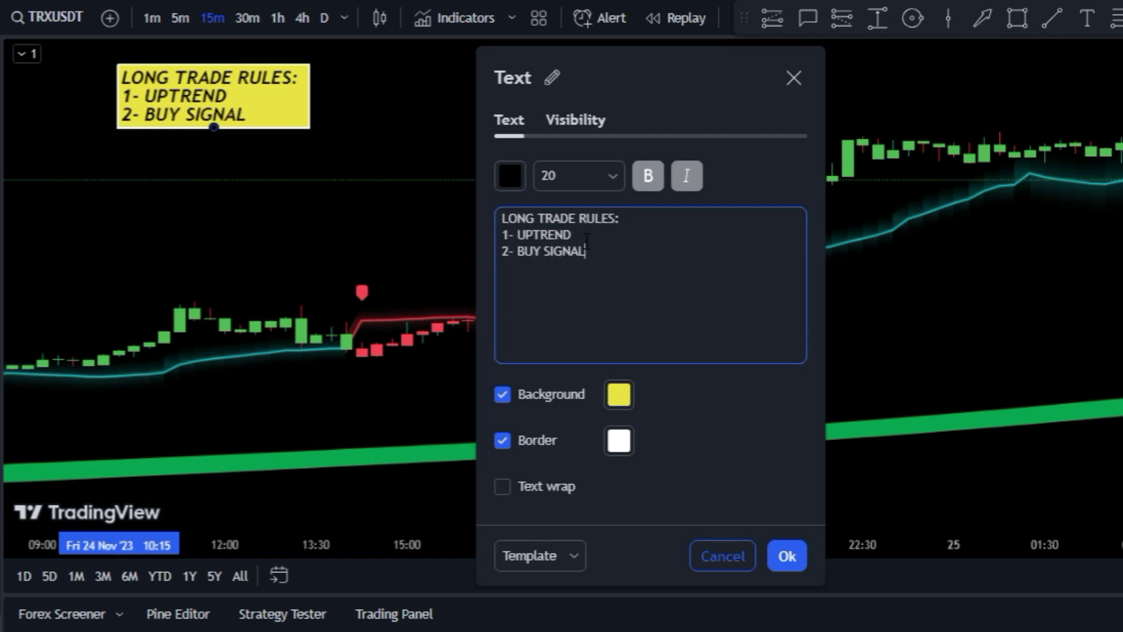
click(788, 555)
click(543, 229)
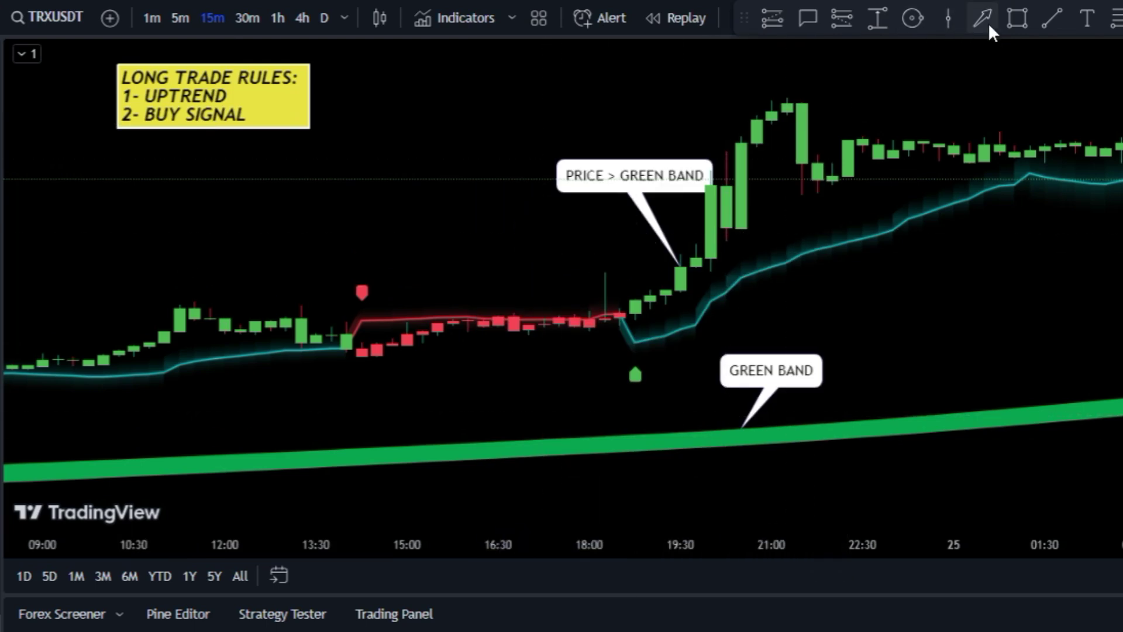
Circle the green buy marker at 24 November 18:45 and add a BUY SIGNAL callout pointing to it from below.
click(635, 374)
click(807, 19)
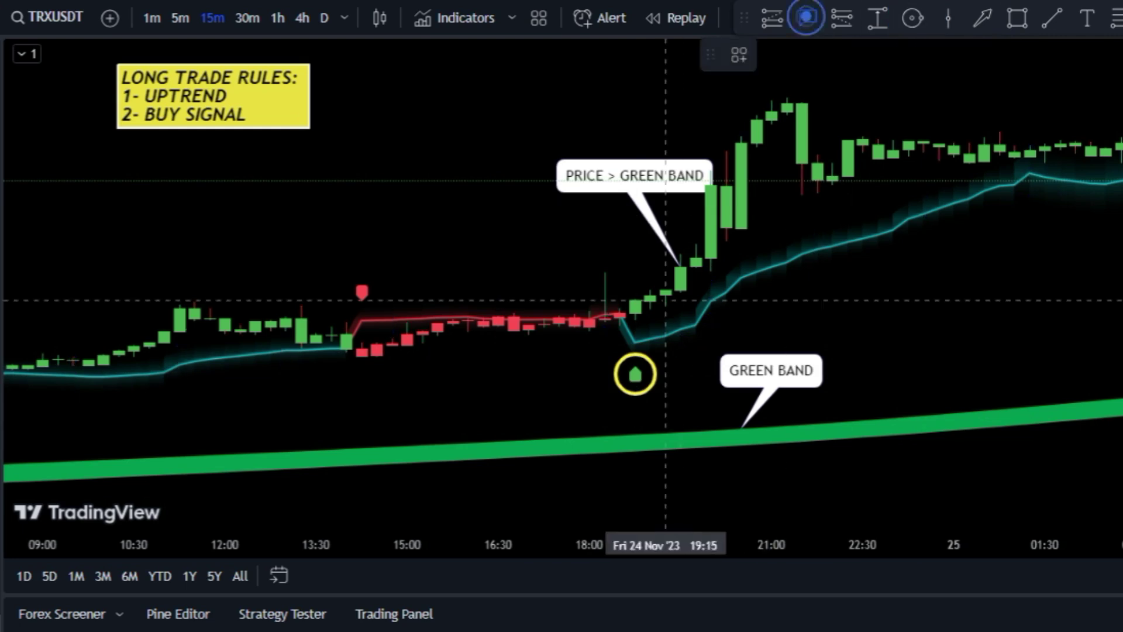
click(570, 398)
text(BUY SIGNAL)
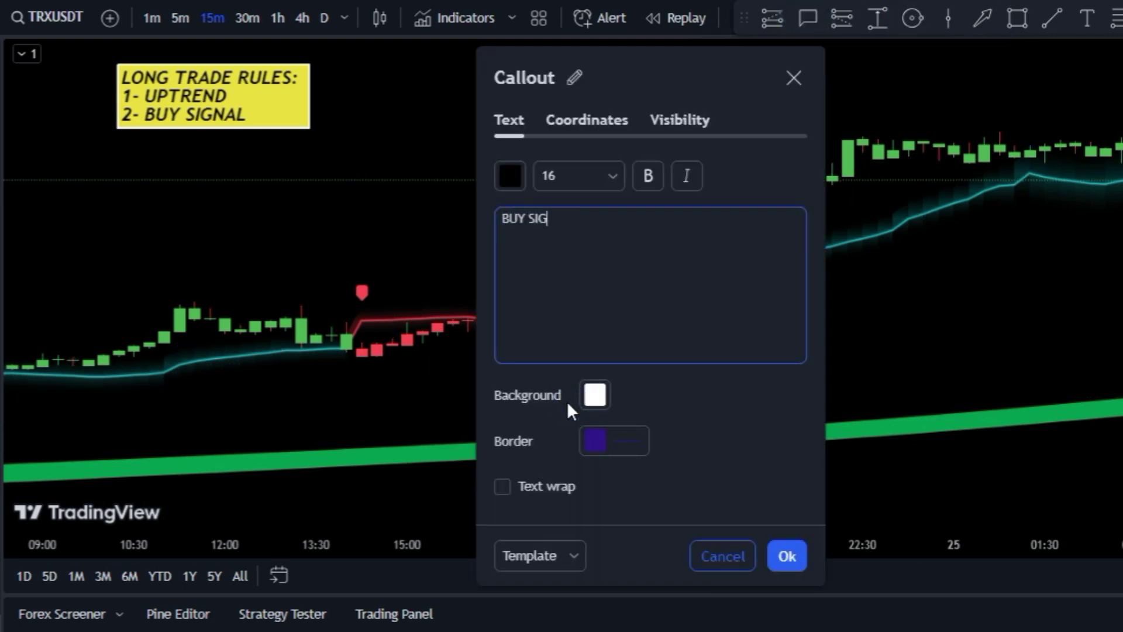
click(790, 555)
drag(593, 402, 576, 411)
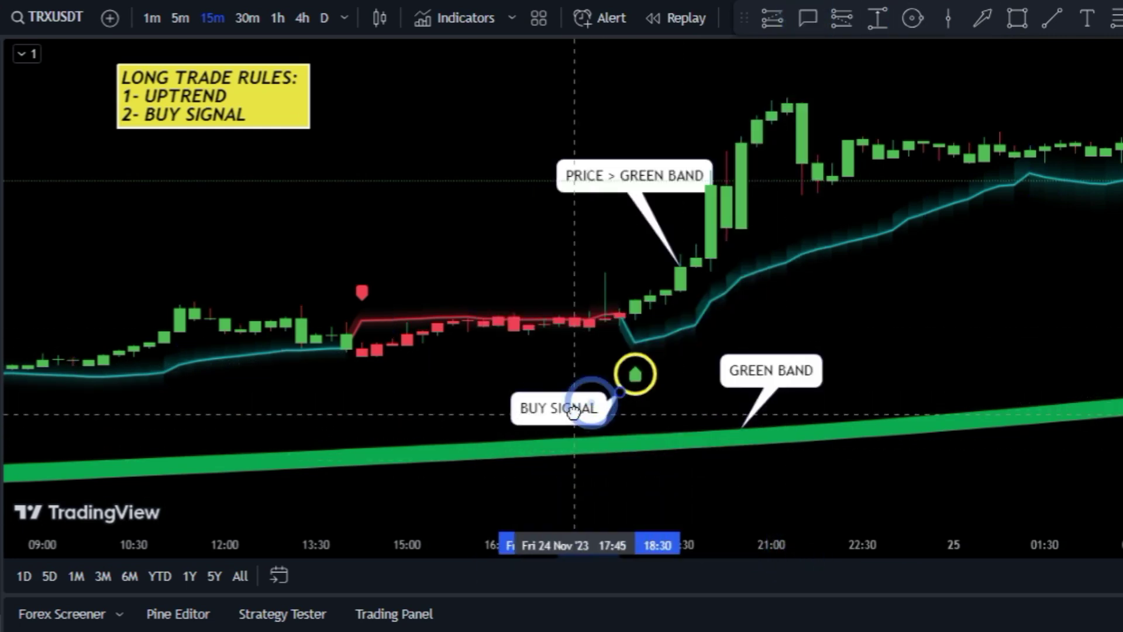
click(552, 366)
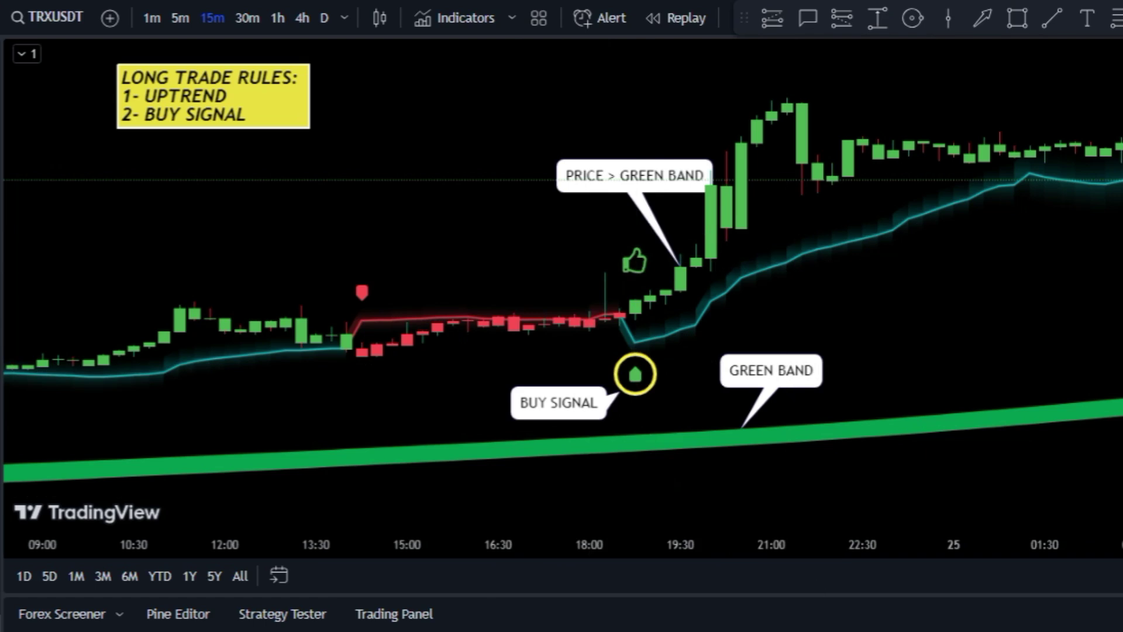
Place a vertical line through the green buy marker's candle at 24 November 18:45.
click(948, 18)
click(634, 375)
click(769, 382)
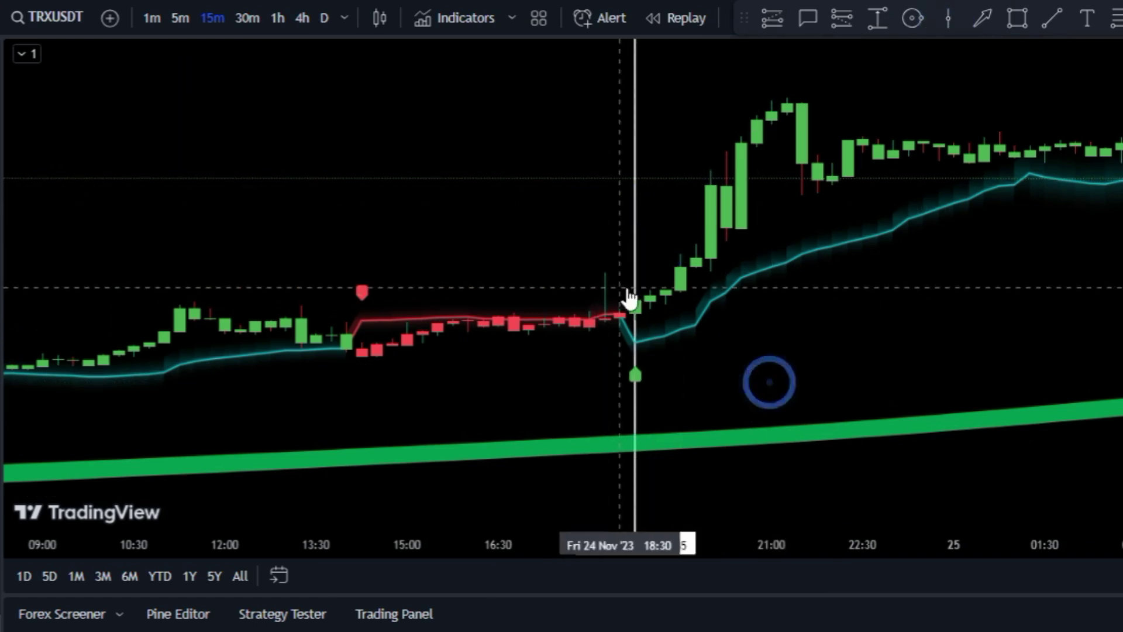
Draw a horizontal trend line at the signal candle's close from 17:00 to 21:00 on 24 November and label it ENTRY PRICE.
click(1051, 18)
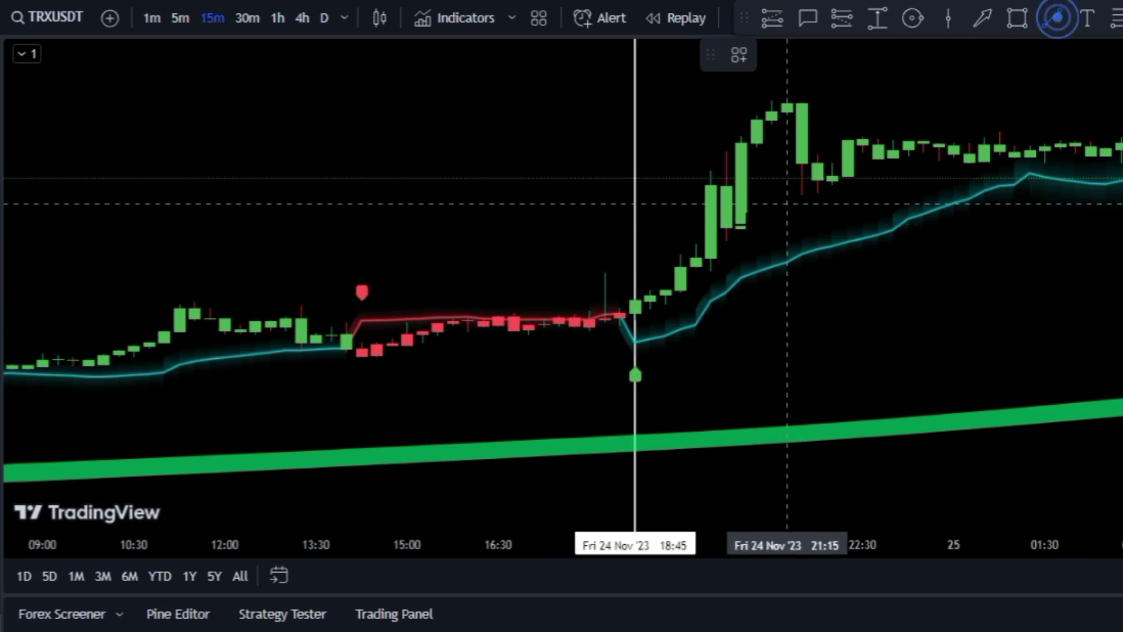
click(525, 301)
click(765, 301)
double_click(750, 302)
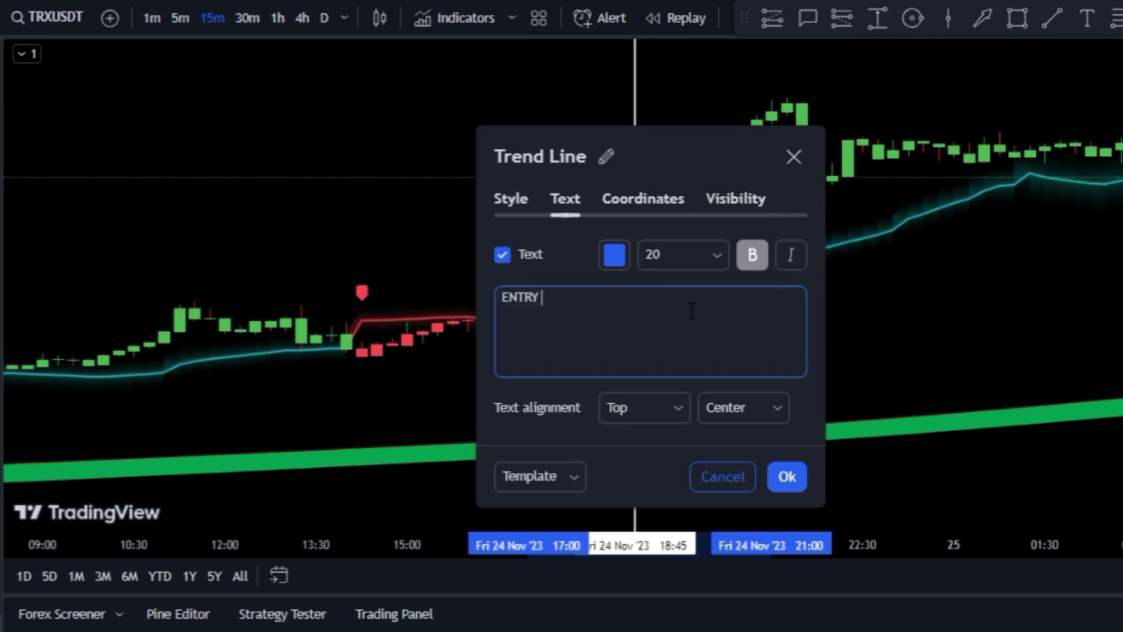
click(804, 474)
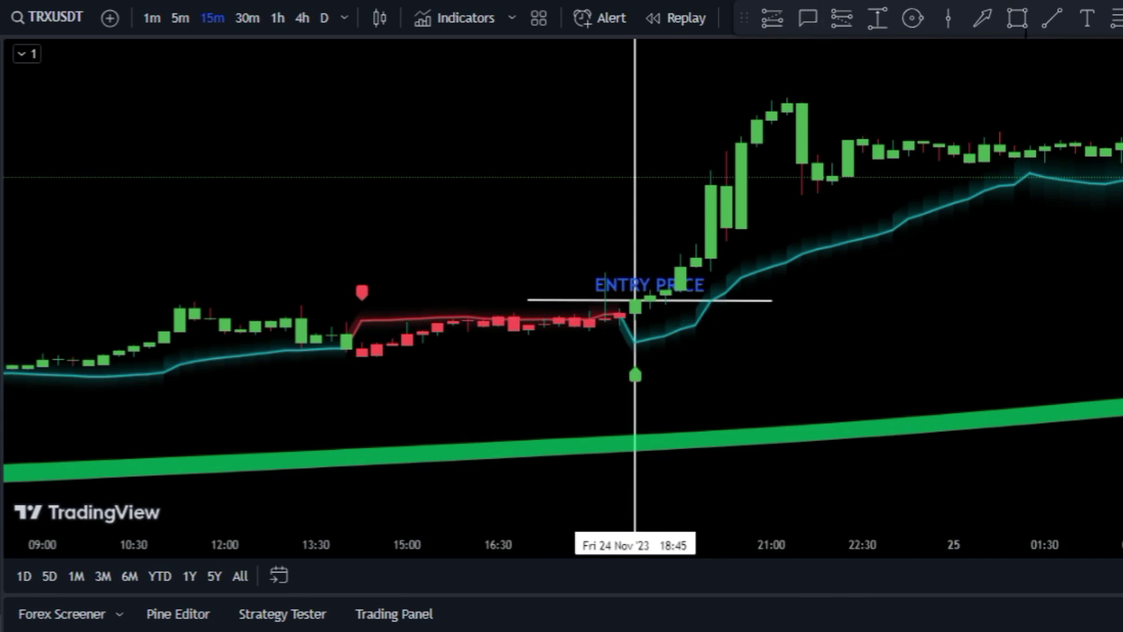
Add a text note reading SL: RECENT SWING LOW / RMA LINE / GRREN BAND and place it above the earlier candles.
click(1088, 18)
click(736, 360)
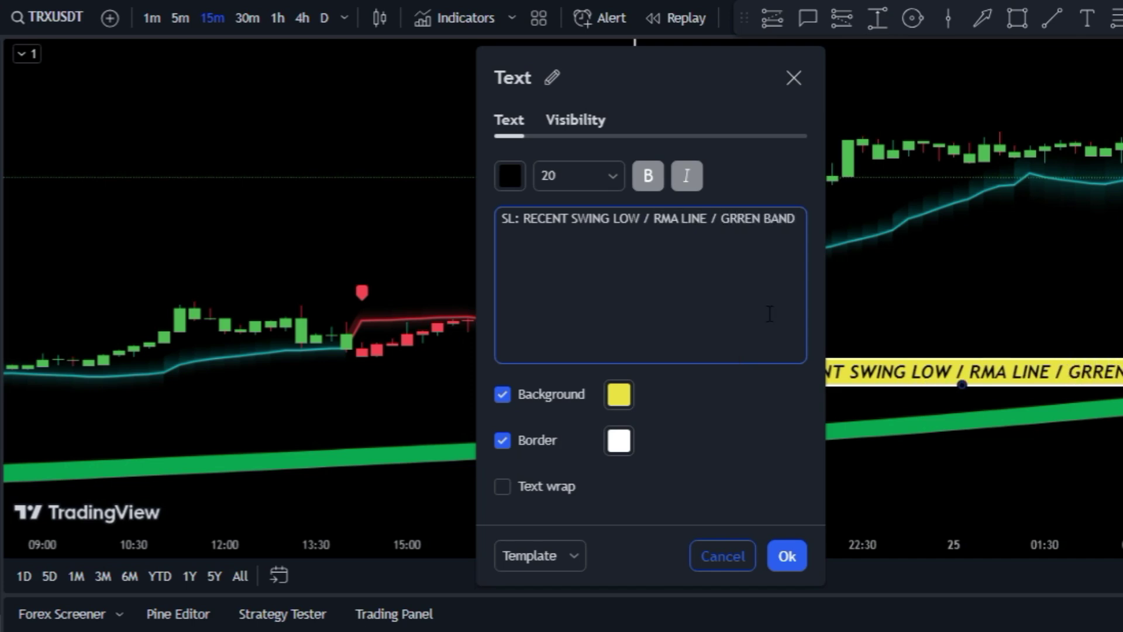
click(784, 555)
drag(904, 372, 895, 335)
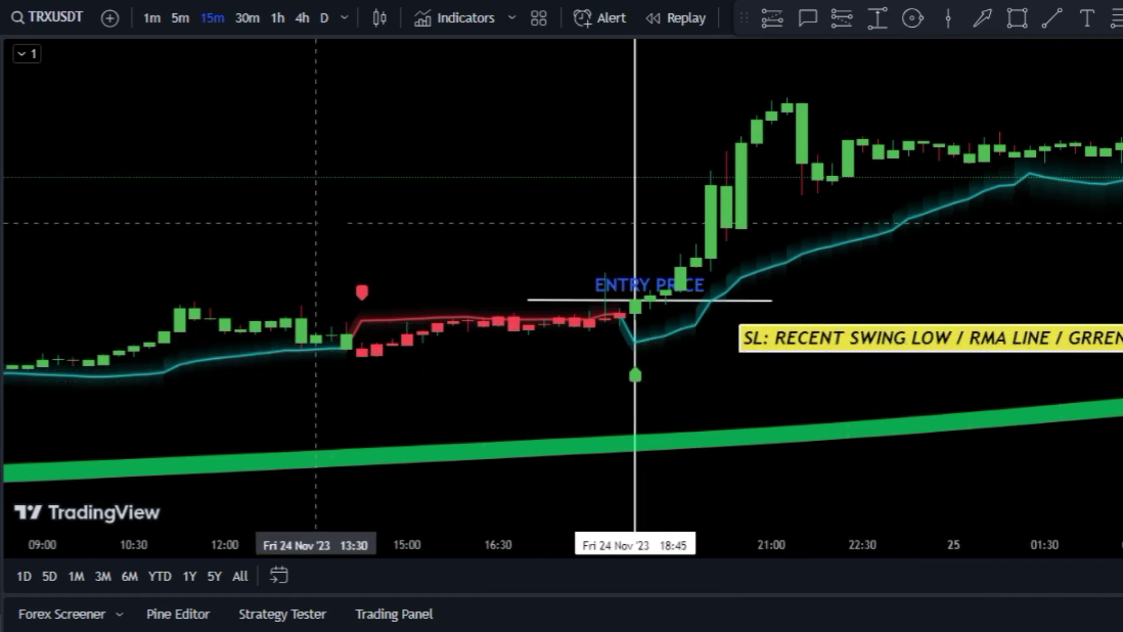
drag(321, 223, 389, 216)
drag(521, 203, 451, 208)
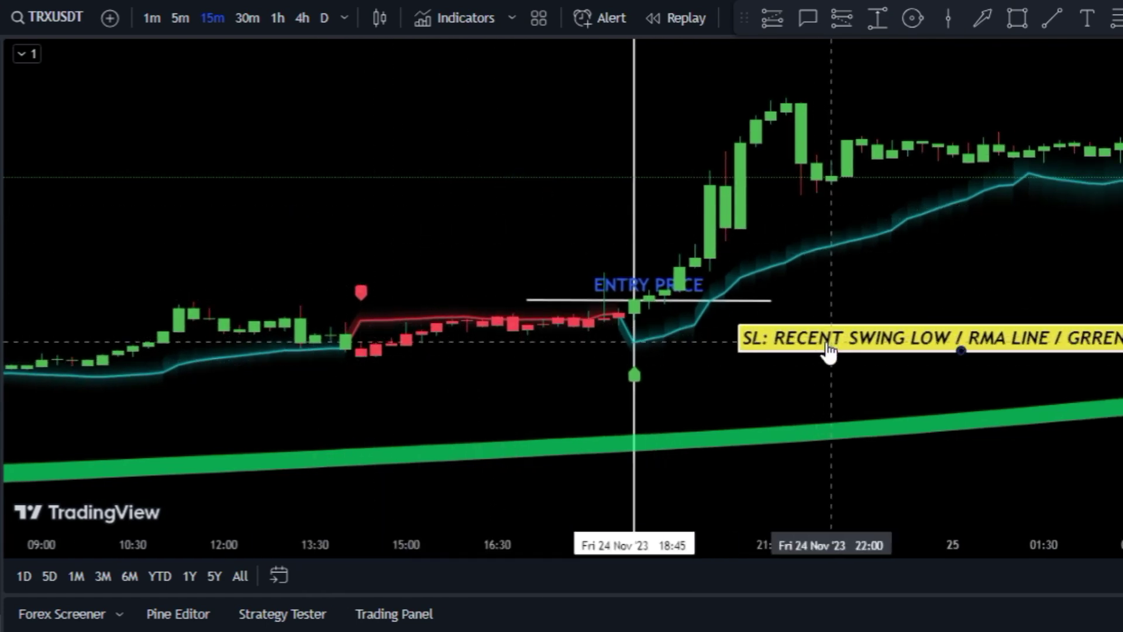
drag(822, 342, 157, 126)
click(315, 210)
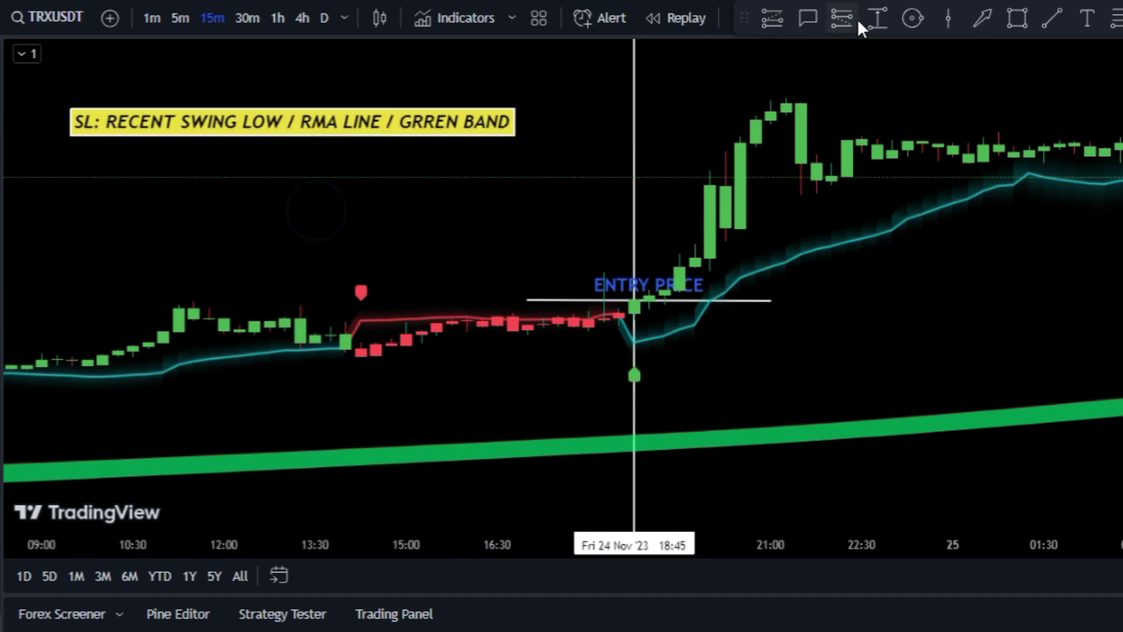
Draw a horizontal trend line at the recent swing low from 14:00 to 21:15 on 24 November and label it SL: RECENT SWING.
click(1051, 18)
click(346, 360)
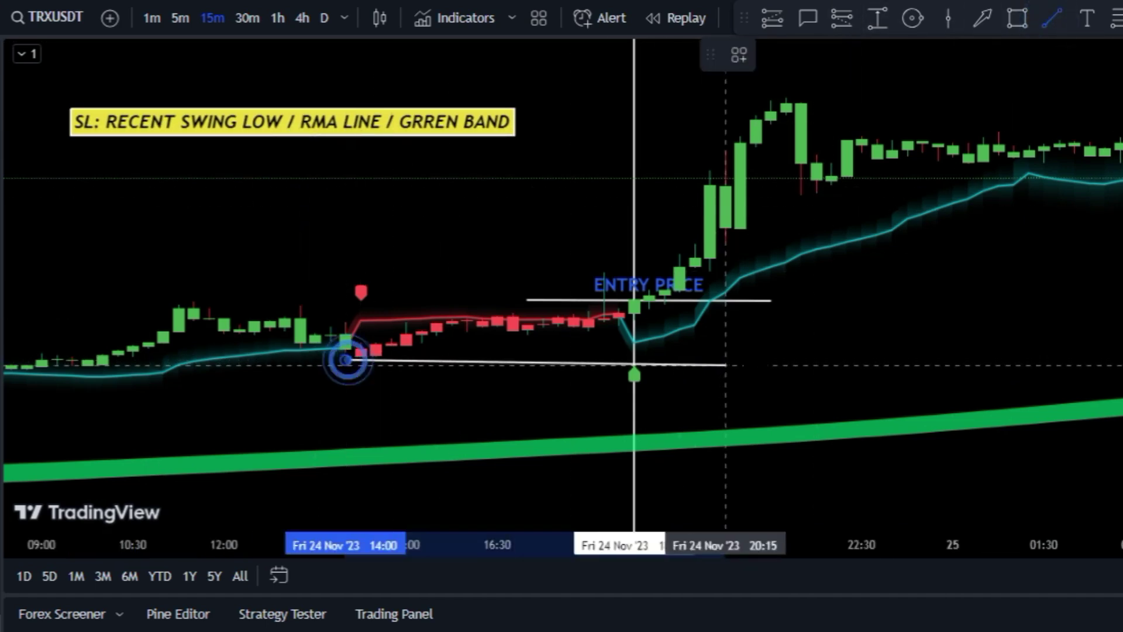
click(786, 359)
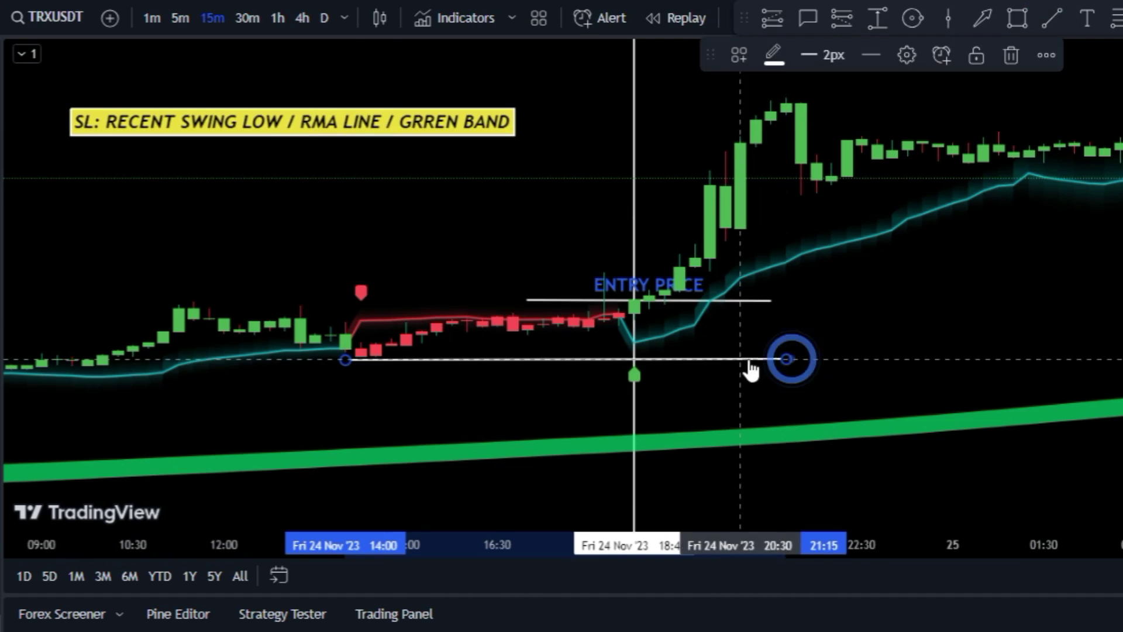
double_click(748, 359)
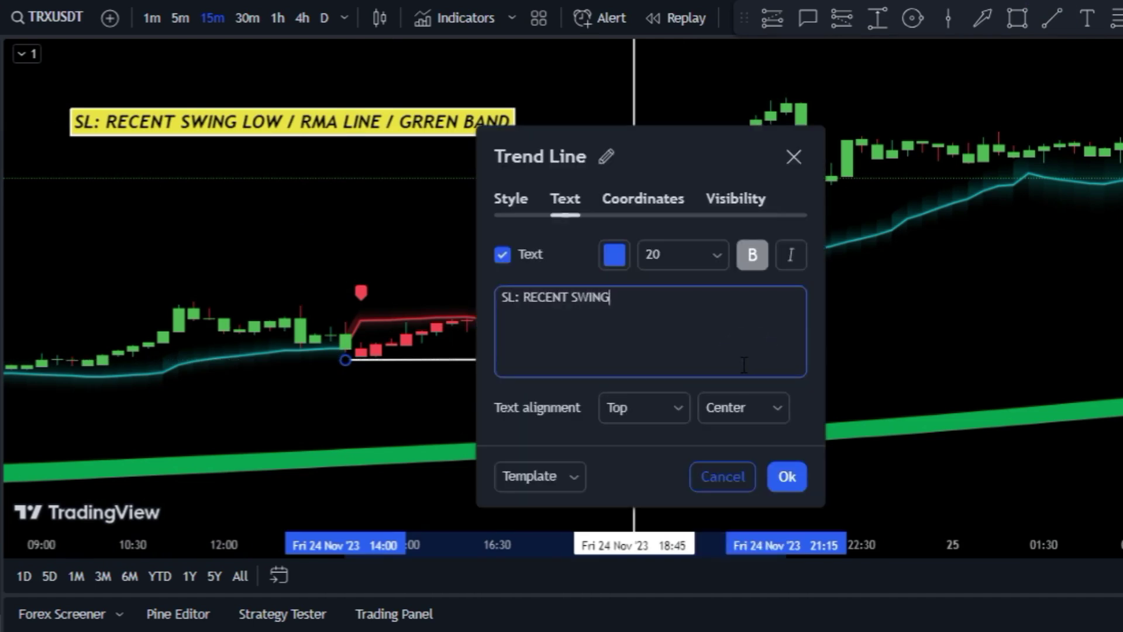
click(788, 476)
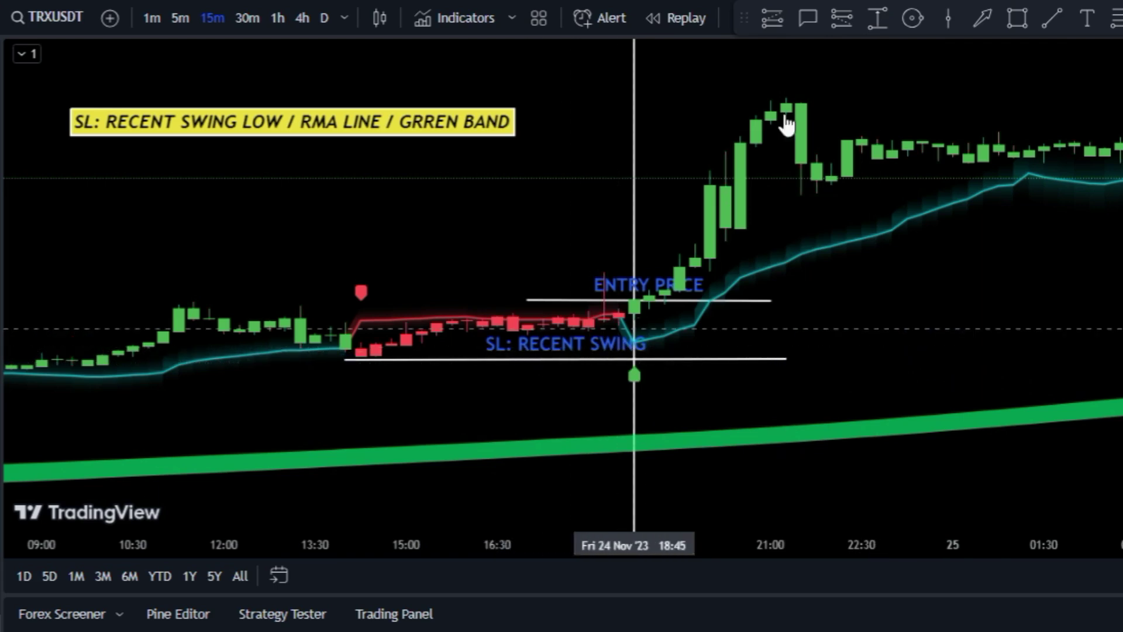
Place a long position at the 18:45 entry price, set its stop at the swing low line, raise its target, and shorten its width.
click(772, 18)
click(634, 299)
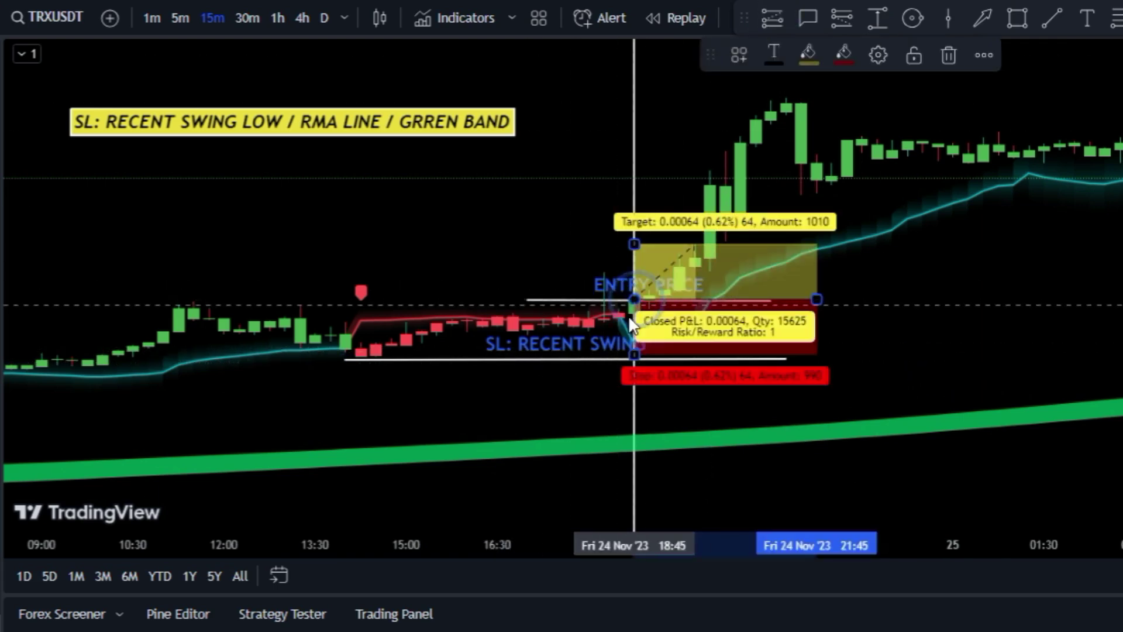
drag(634, 356, 634, 362)
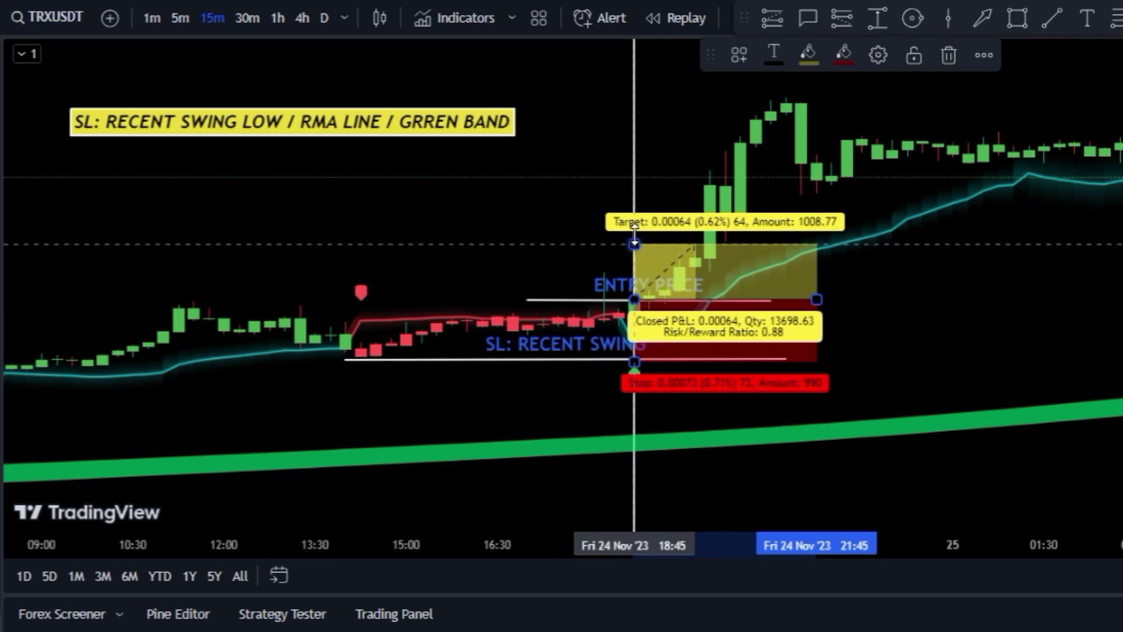
drag(634, 244, 634, 203)
drag(817, 300, 730, 291)
Add a blank line and TP: 1.5X below the stop-loss rule in the yellow SL note.
double_click(502, 133)
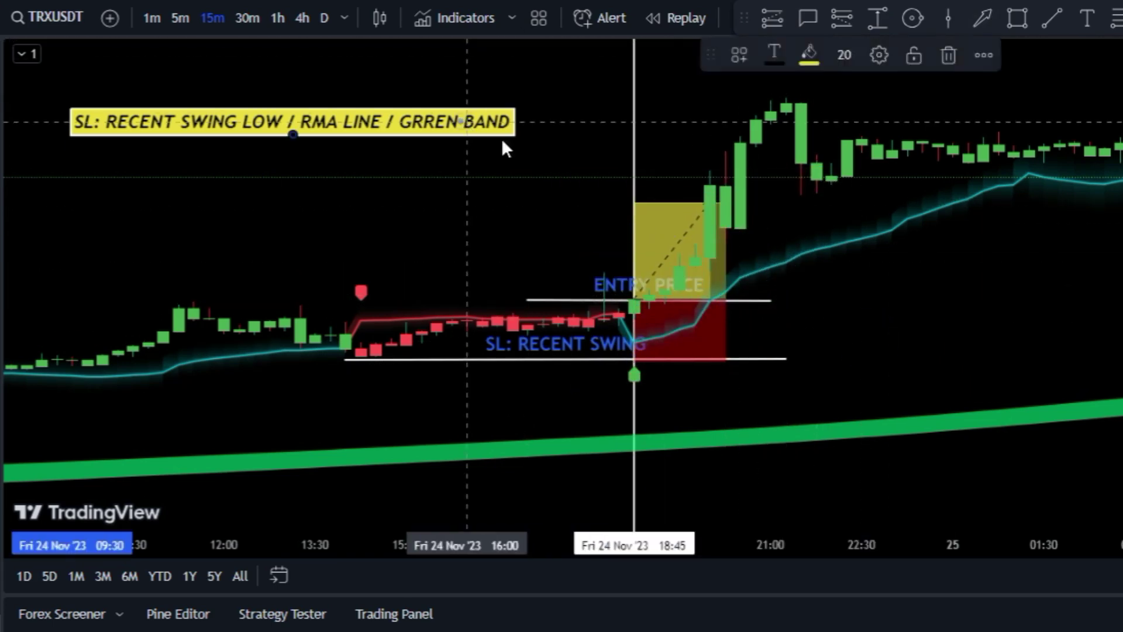
key(End)
key(Return)
key(Return)
text(T)
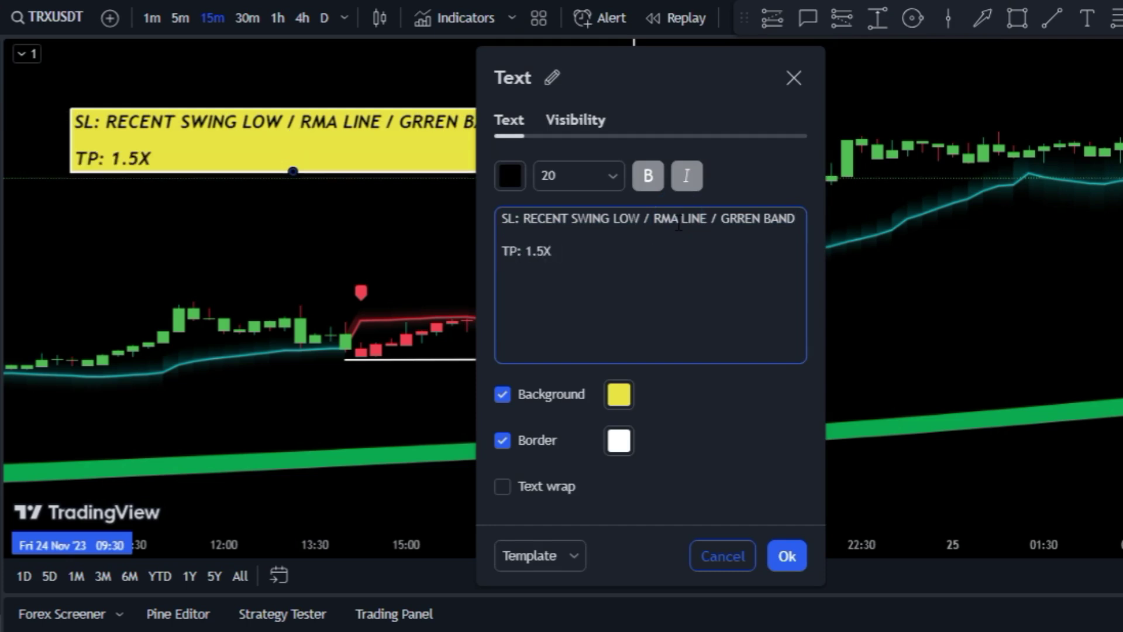
click(787, 555)
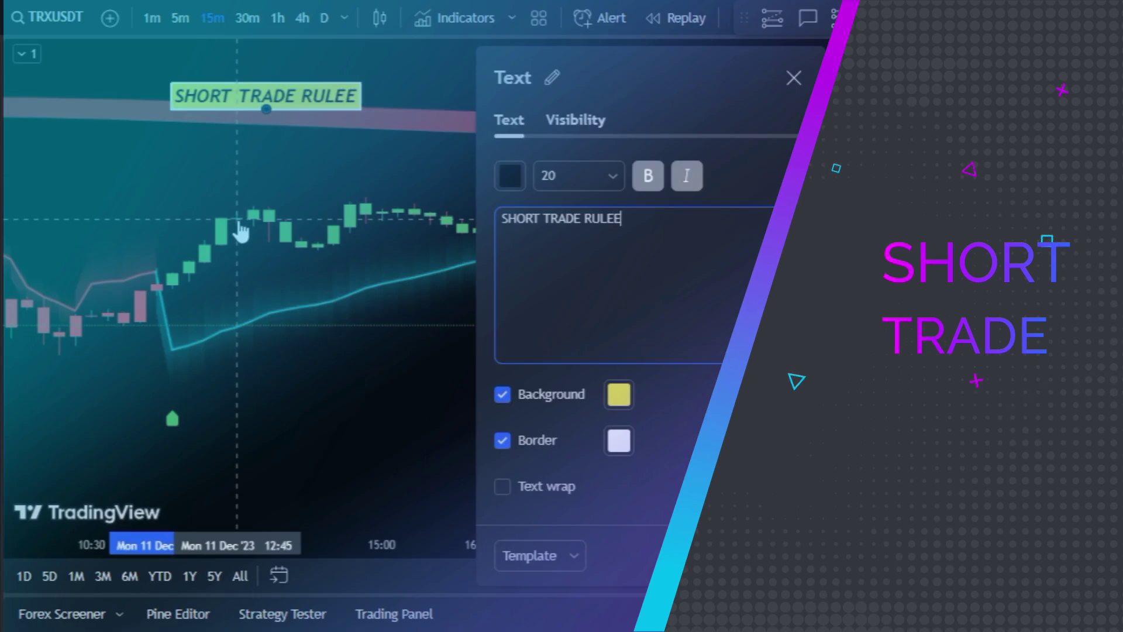
Complete the note on the 11 December chart as SHORT TRADE RULES: with 1- DOWNTREND on the second line.
key(BackSpace)
key(BackSpace)
text(S: )
text(D)
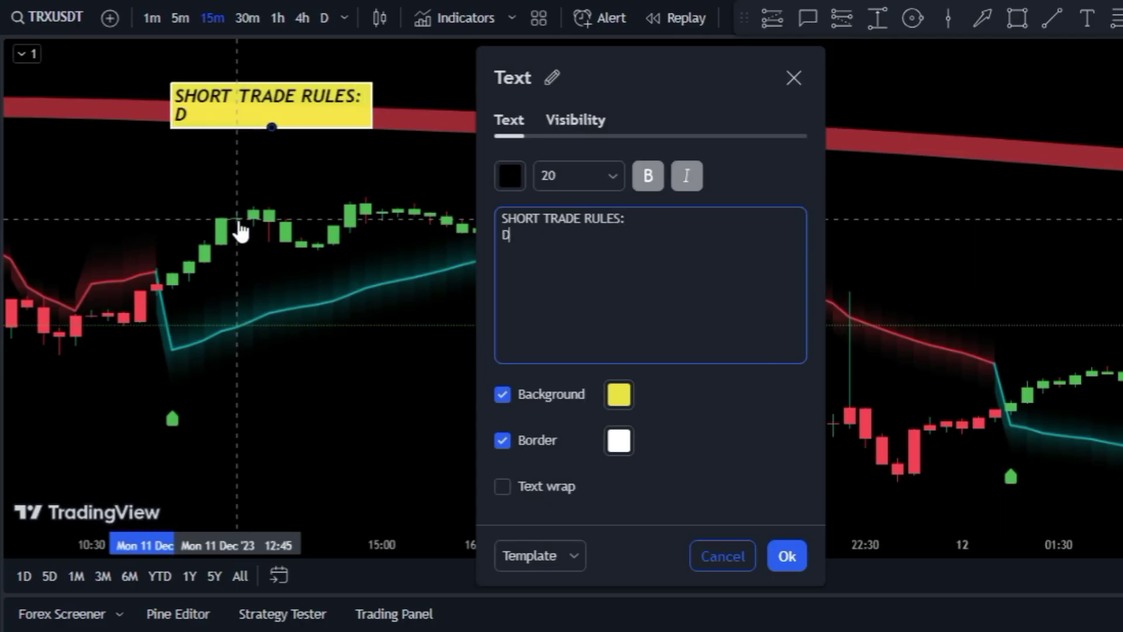
text(OWNTREND)
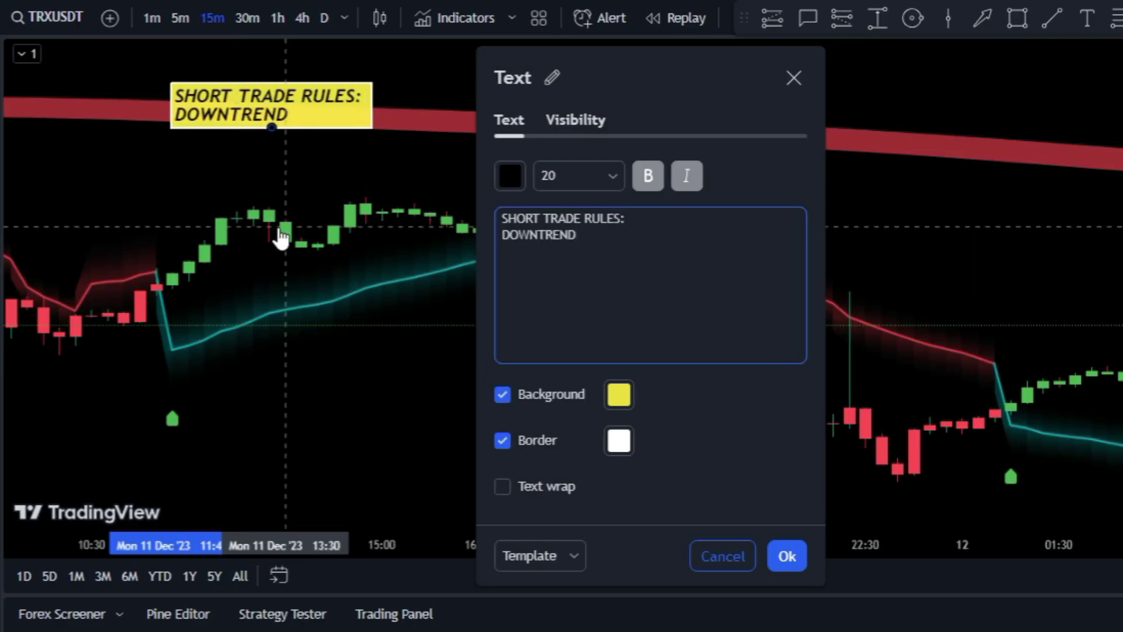
click(786, 555)
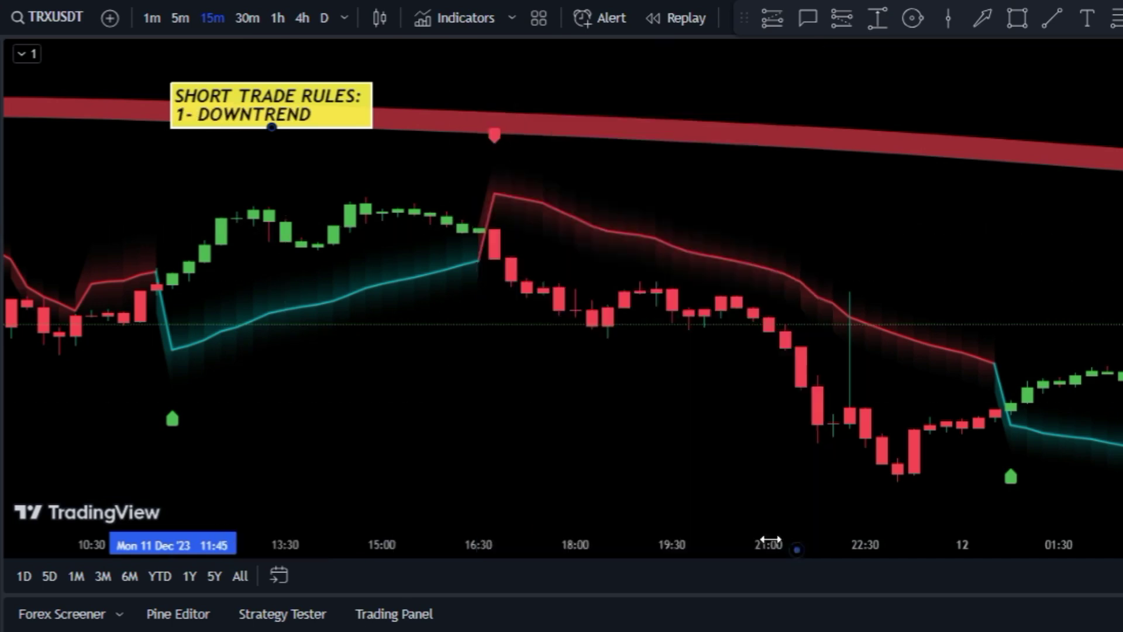
click(467, 358)
Add a callout reading RED BAND that points to the red market bias band at 11 December 17:45.
click(805, 19)
click(557, 114)
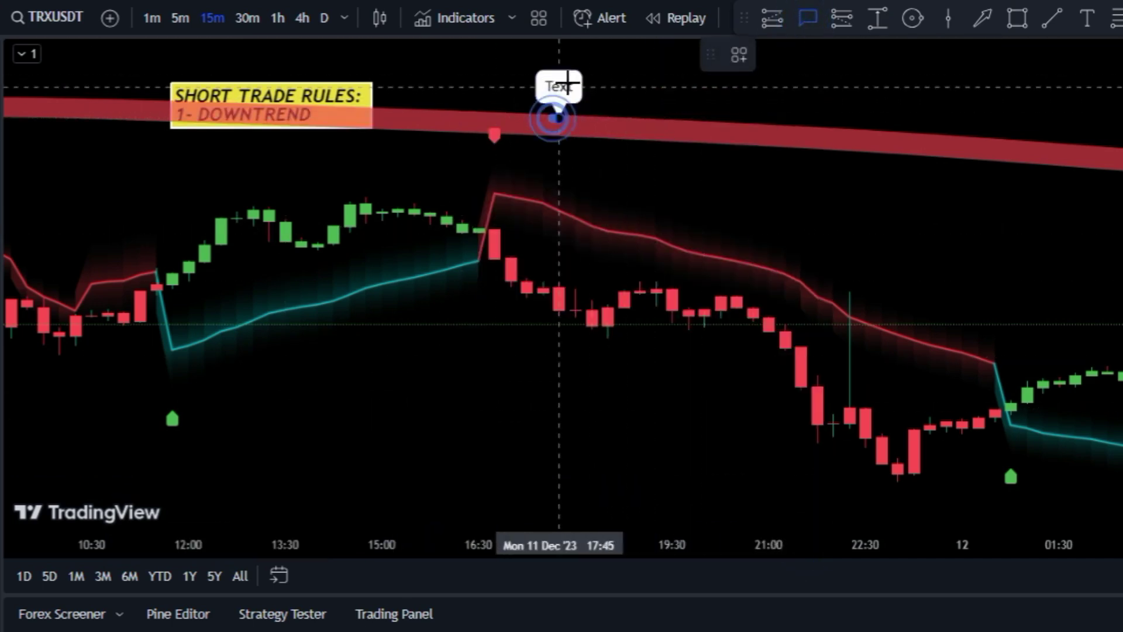
text(RED BAND)
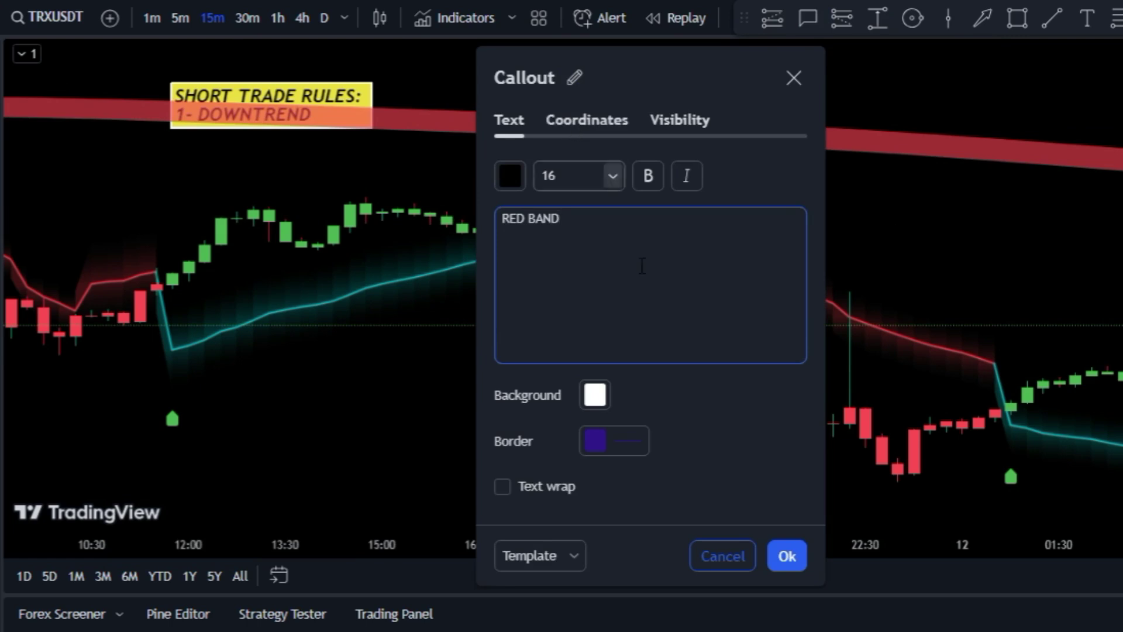
click(787, 556)
Add a callout reading PRICE < RED BAND that points to the candle at 11 December 17:15 from below.
click(800, 18)
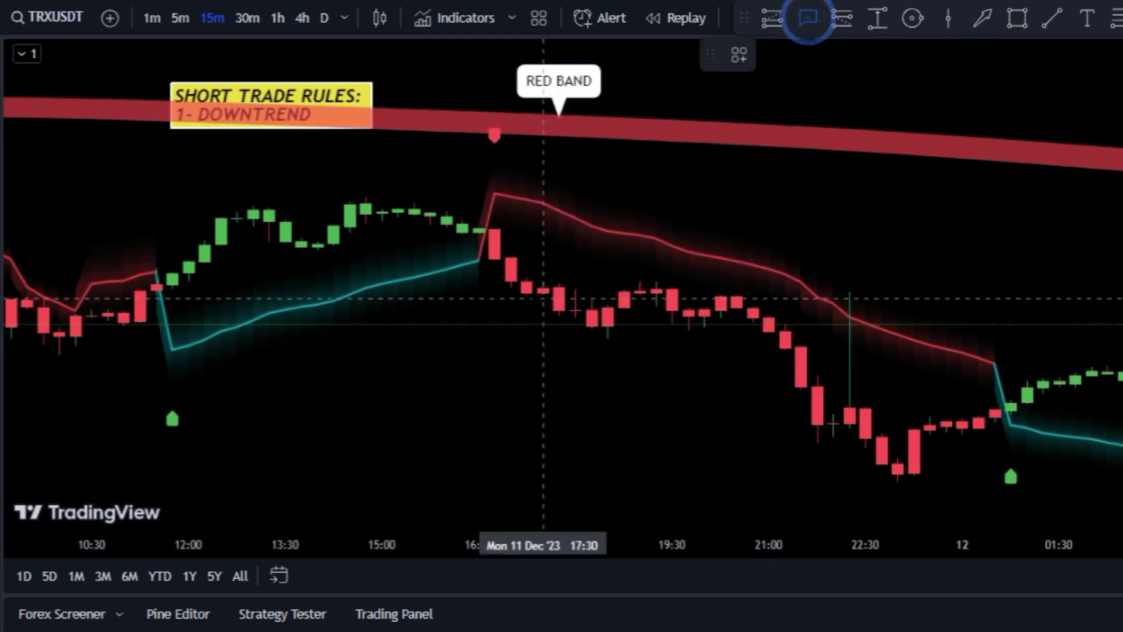
click(504, 360)
text(PRICE < RED BAND)
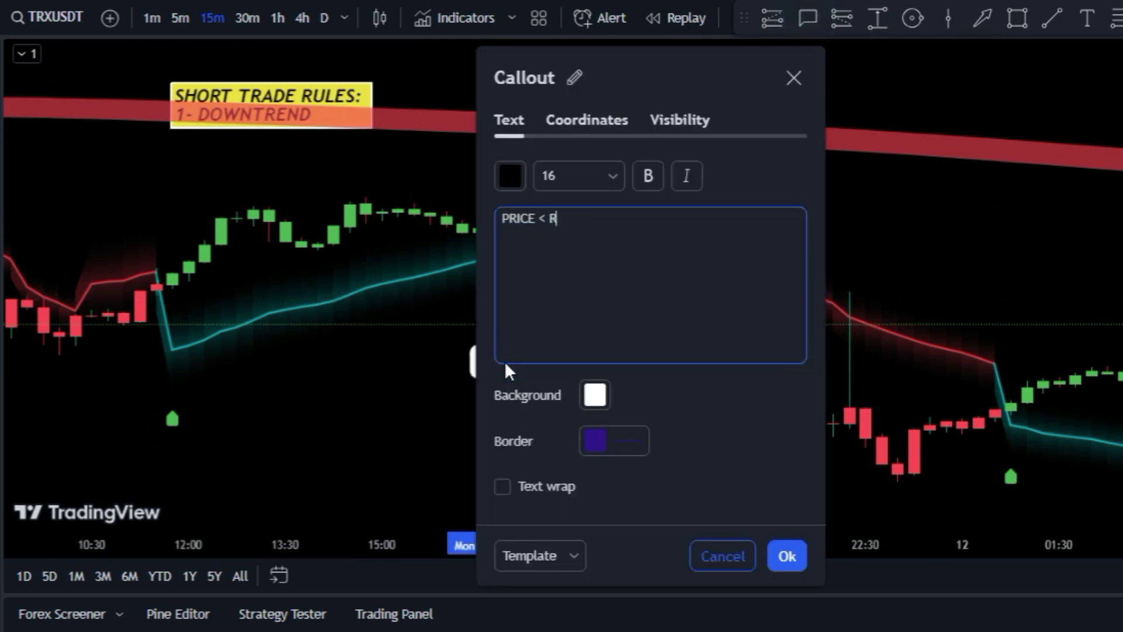
click(787, 557)
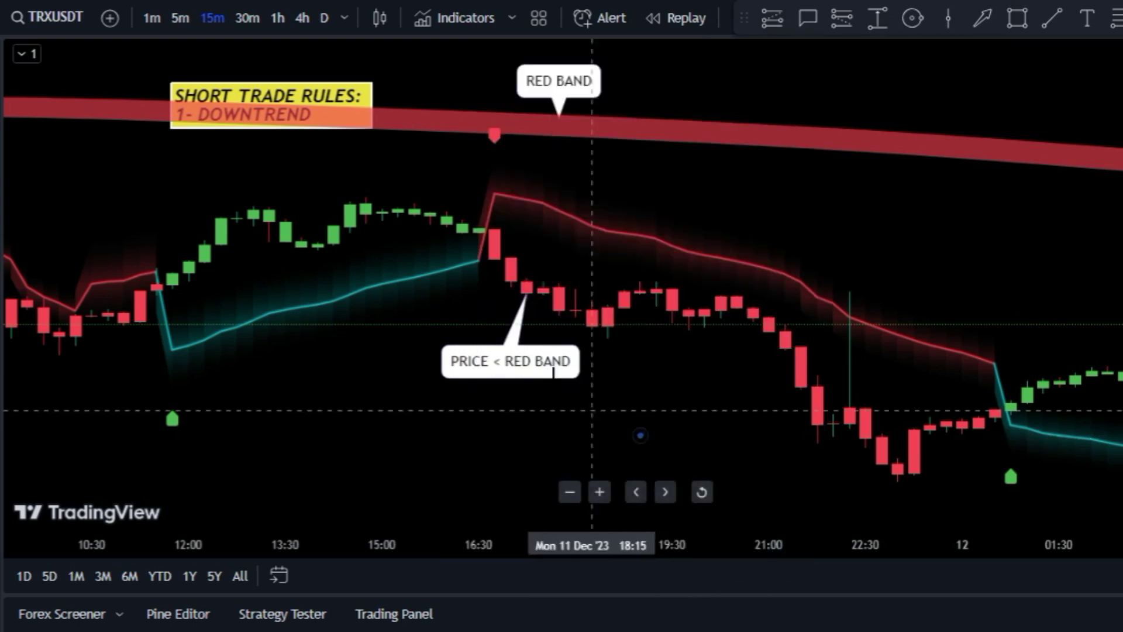
Move the SHORT TRADE RULES note clear of the red band and add the line 2- SELL SIGNAL.
drag(295, 124, 199, 169)
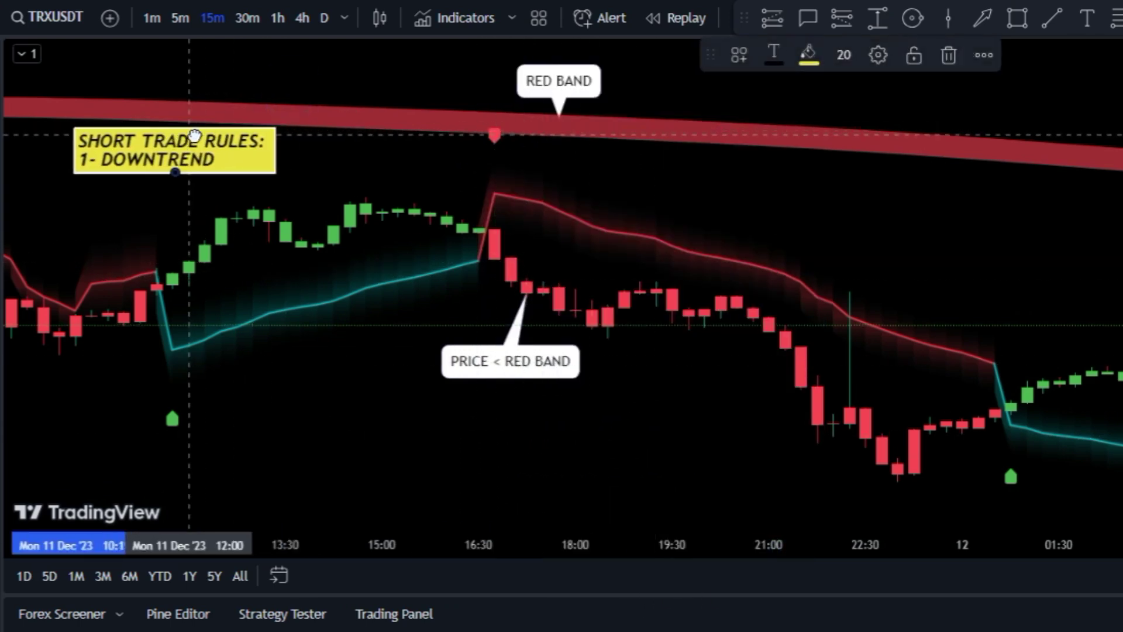
double_click(205, 167)
click(659, 242)
key(Return)
text(2- SELL SIGNAL)
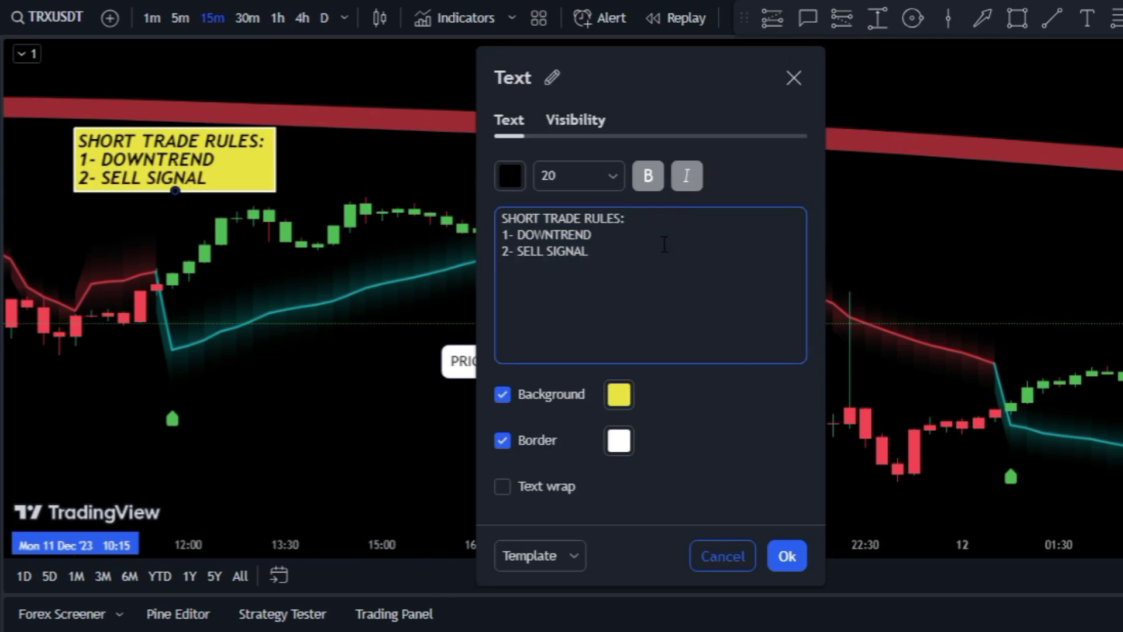
click(793, 569)
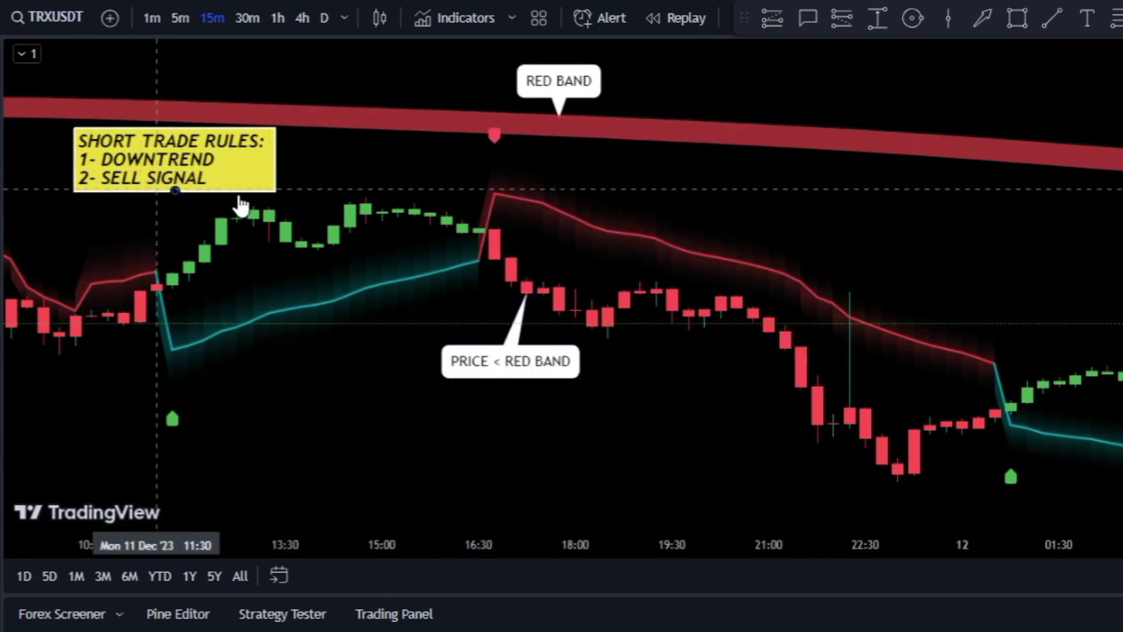
Draw a circle around the red sell marker at 11 December 16:45.
click(912, 18)
click(494, 136)
click(497, 104)
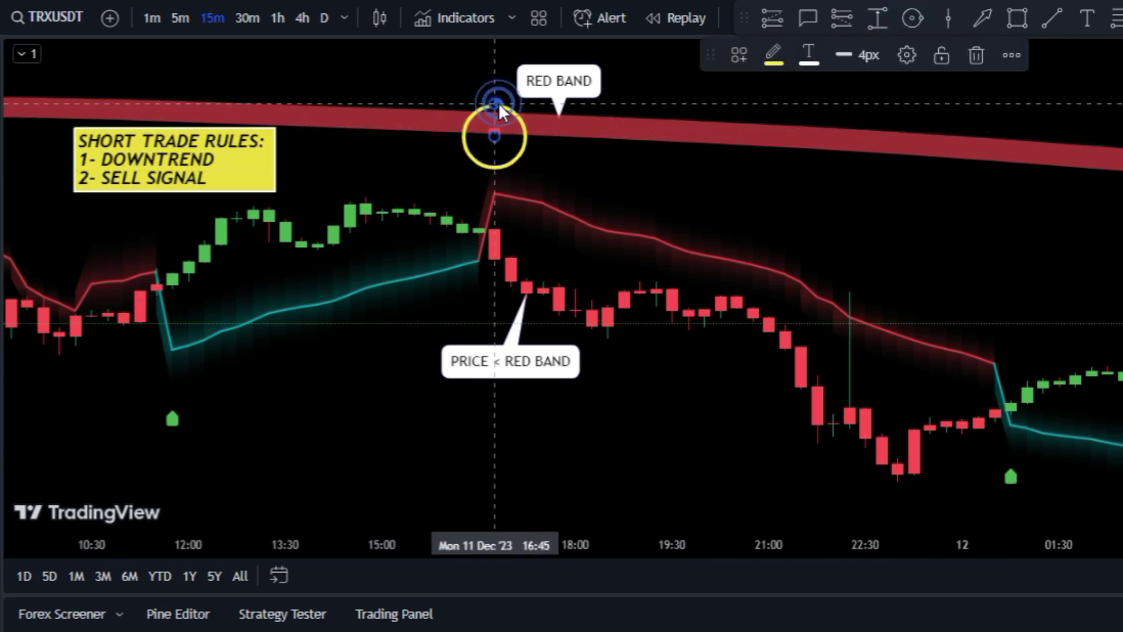
Add a callout reading SELL SIGNAL that points to the circled sell marker, with its text box set off beside the circle.
click(809, 18)
click(526, 149)
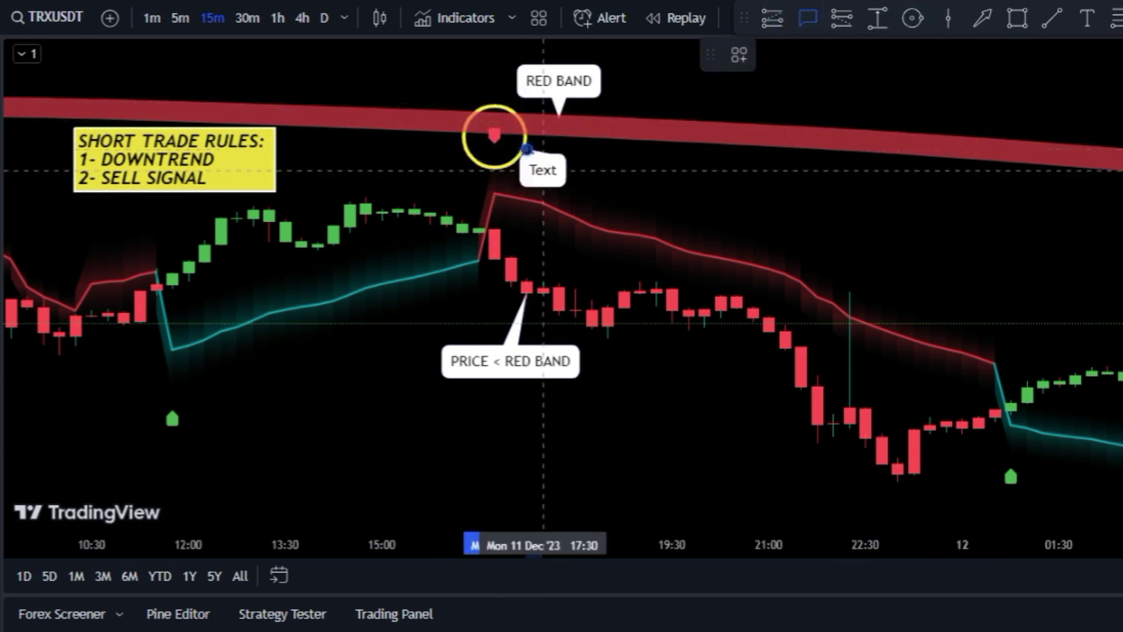
text(SELL SIGNAL)
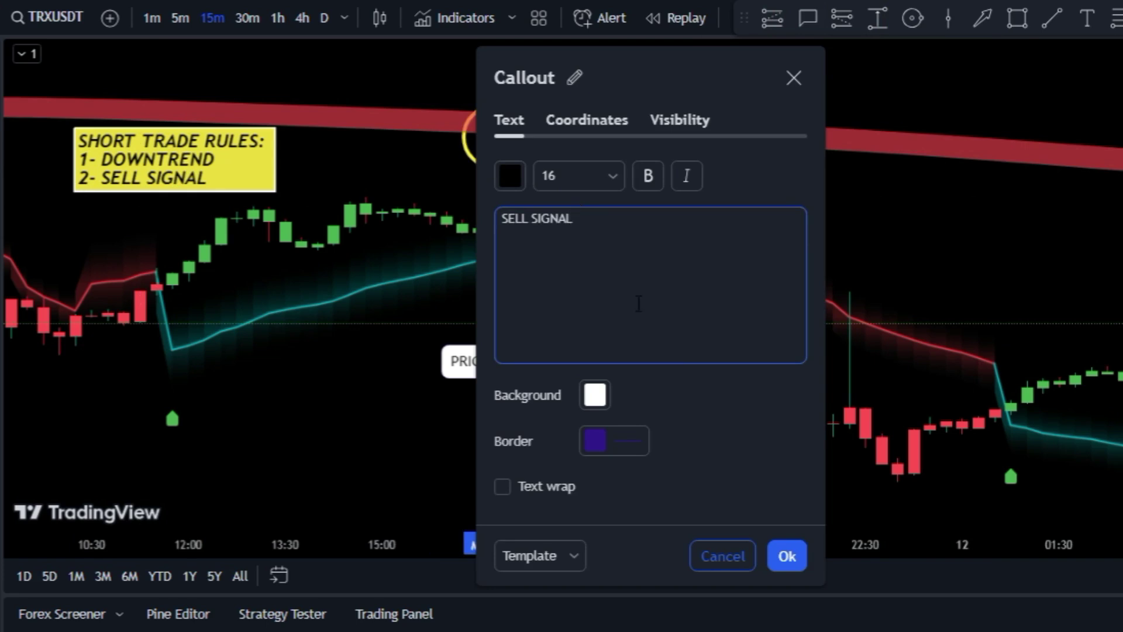
click(787, 556)
click(778, 235)
drag(584, 218, 608, 179)
click(494, 142)
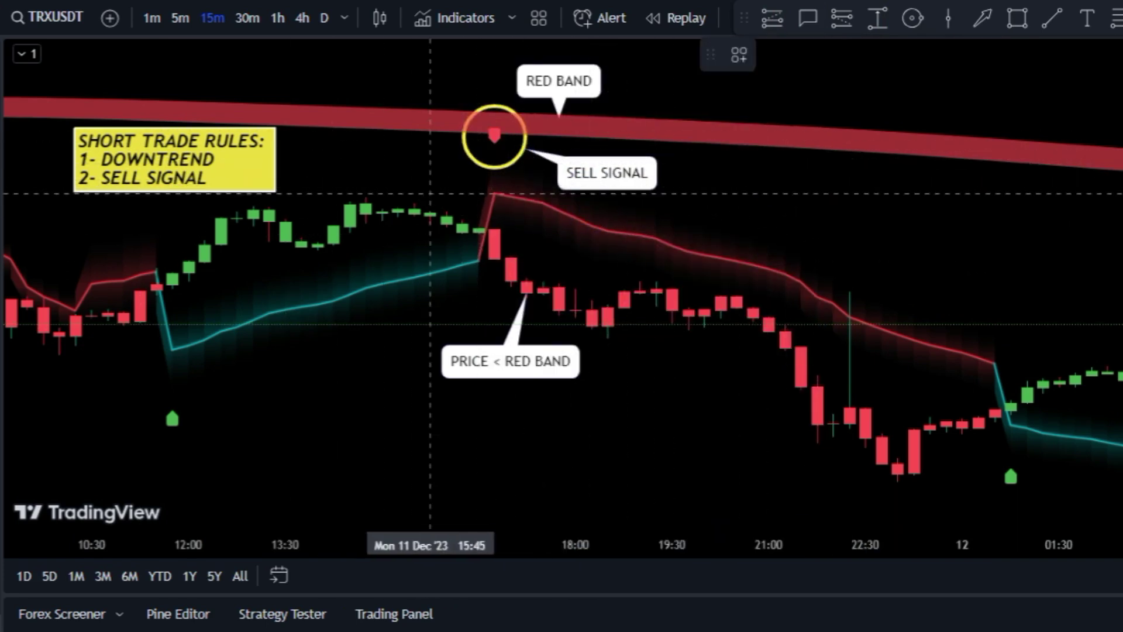
click(445, 170)
click(462, 199)
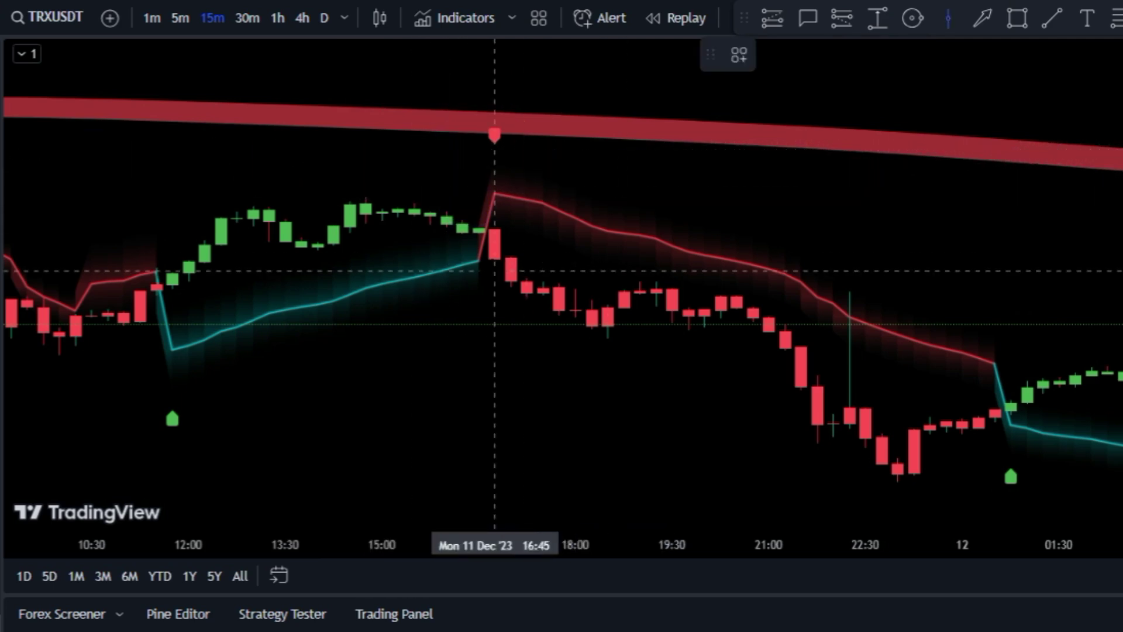
Mark the 16:45 signal candle with a vertical line and draw a trend line along its close labelled ENTRY PRICE.
click(494, 271)
click(1051, 18)
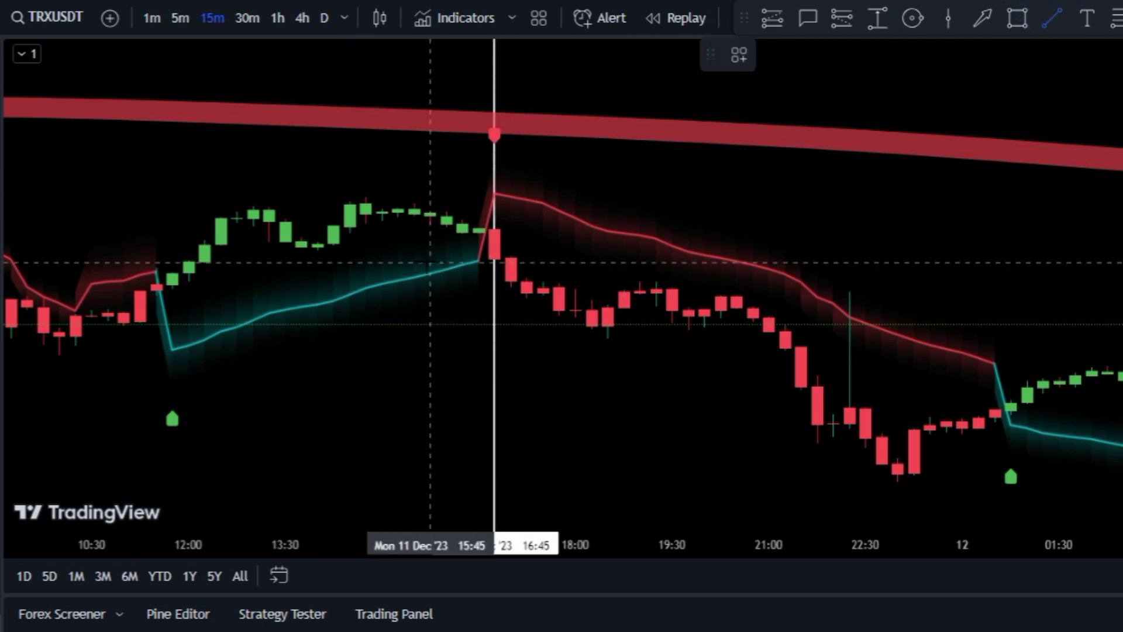
click(430, 259)
click(608, 258)
double_click(572, 262)
text(EN)
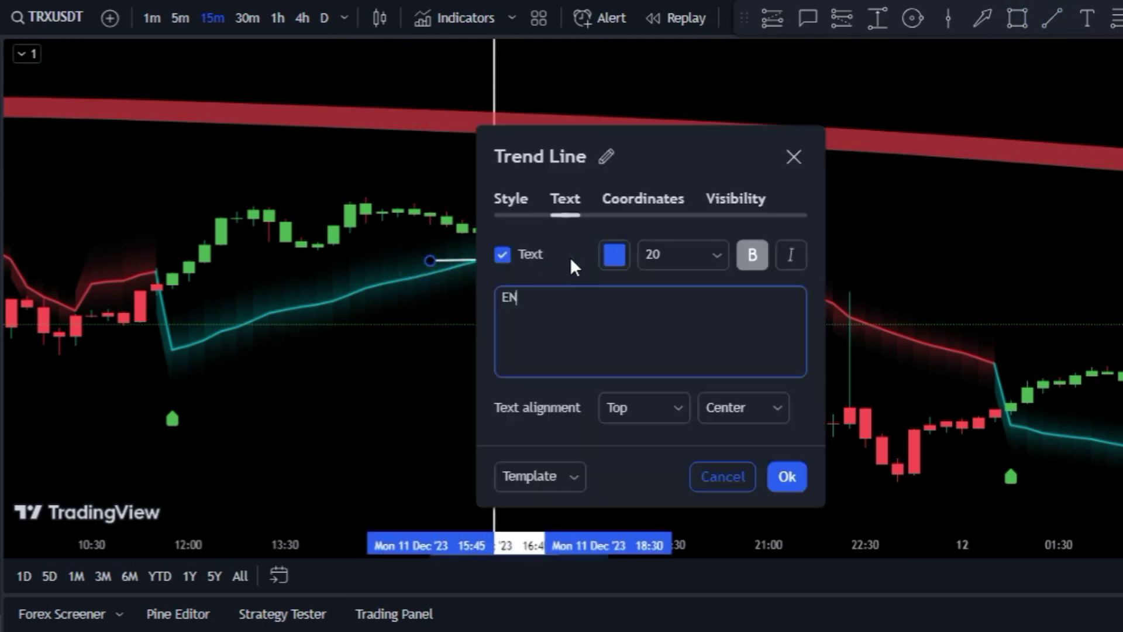
text(TRY PRICE)
click(785, 475)
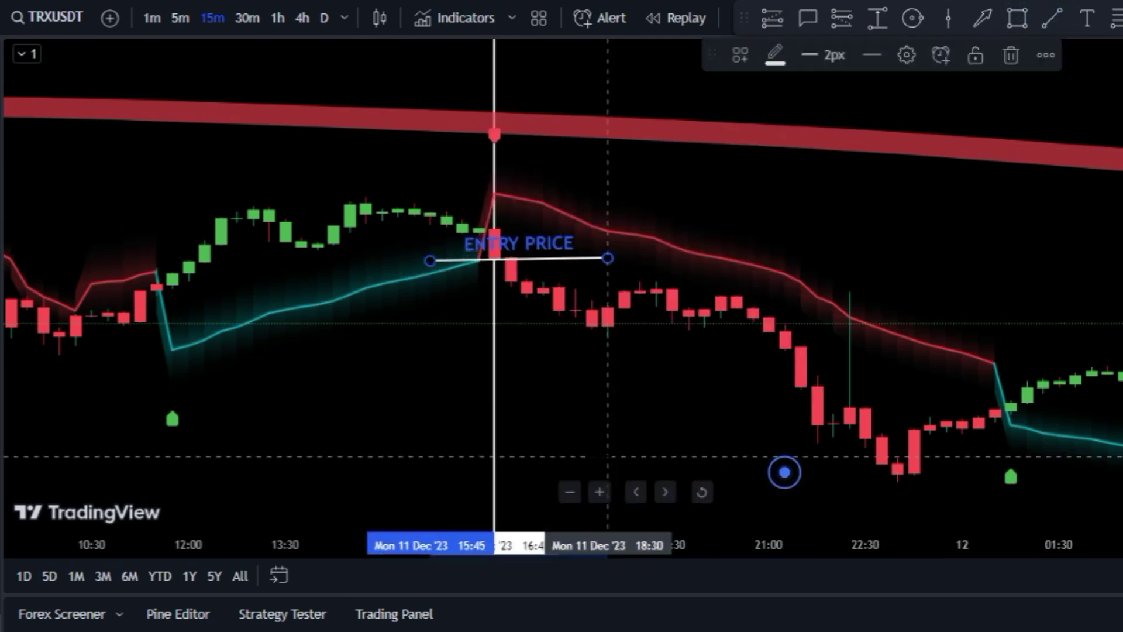
Delete the vertical line through the 16:45 signal candle.
click(574, 421)
click(494, 169)
key(Delete)
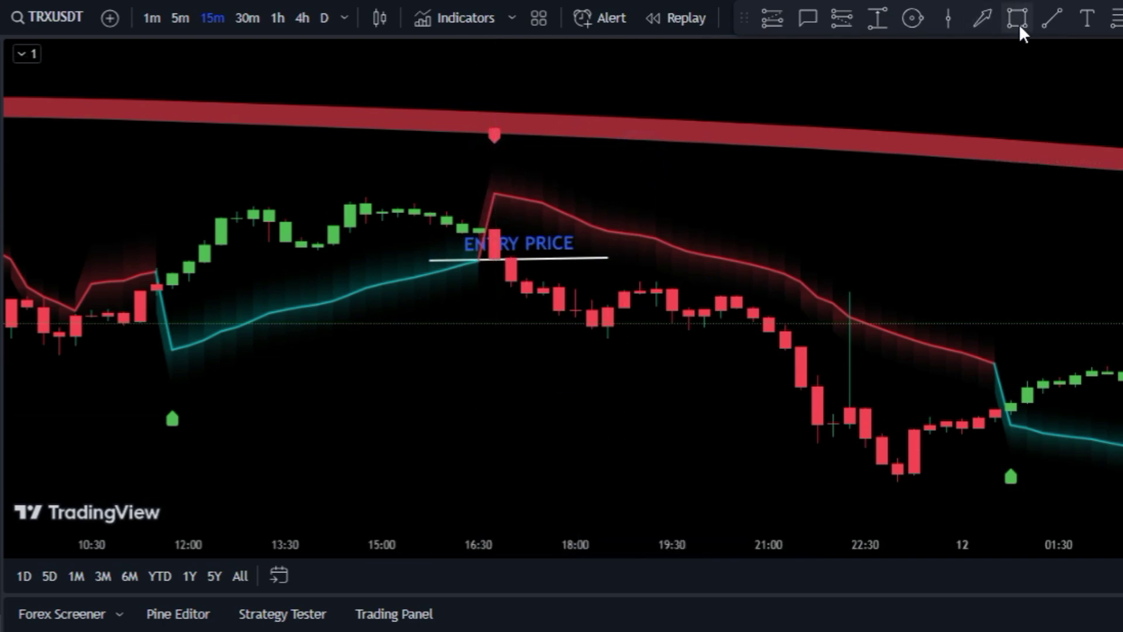
Add a text note above the red band reading SL: RECENT SWING HIGH/ RMI LINE / RED BAND.
click(185, 85)
text(SL)
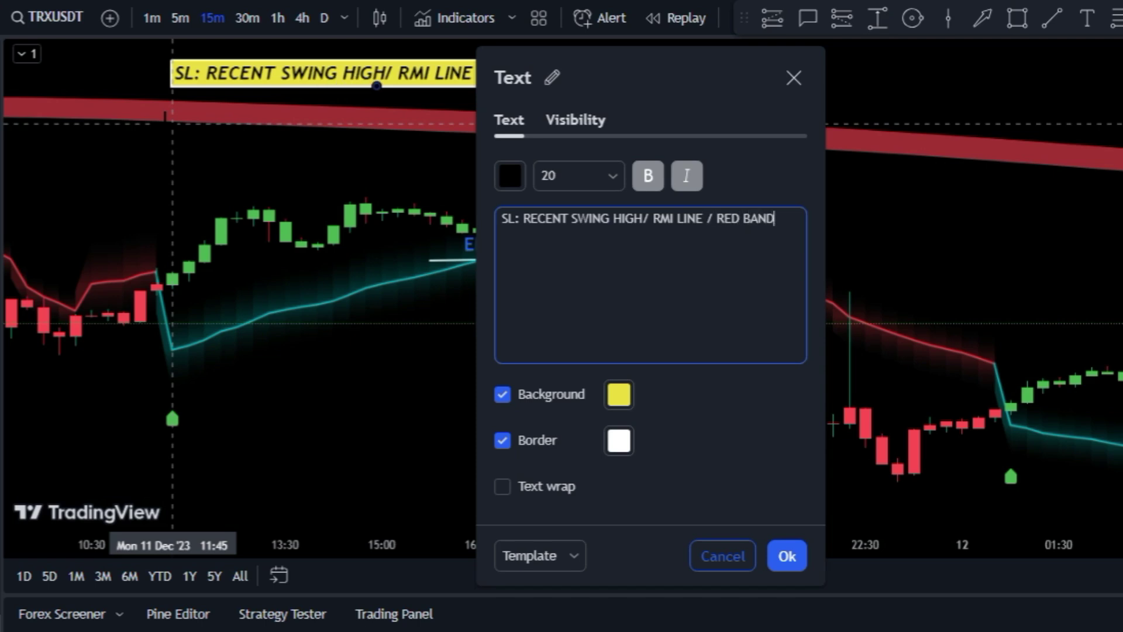
click(770, 560)
Add a callout reading RMA LINE that points to the red RMI line at 11 December 17:00.
click(808, 18)
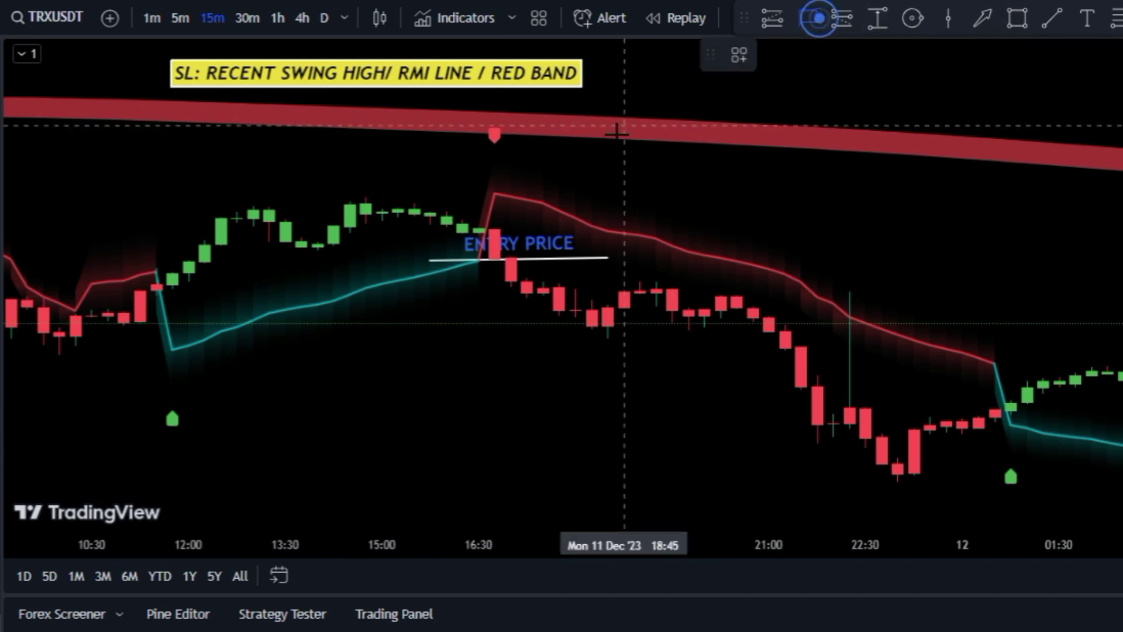
click(504, 195)
text(RMA LINE)
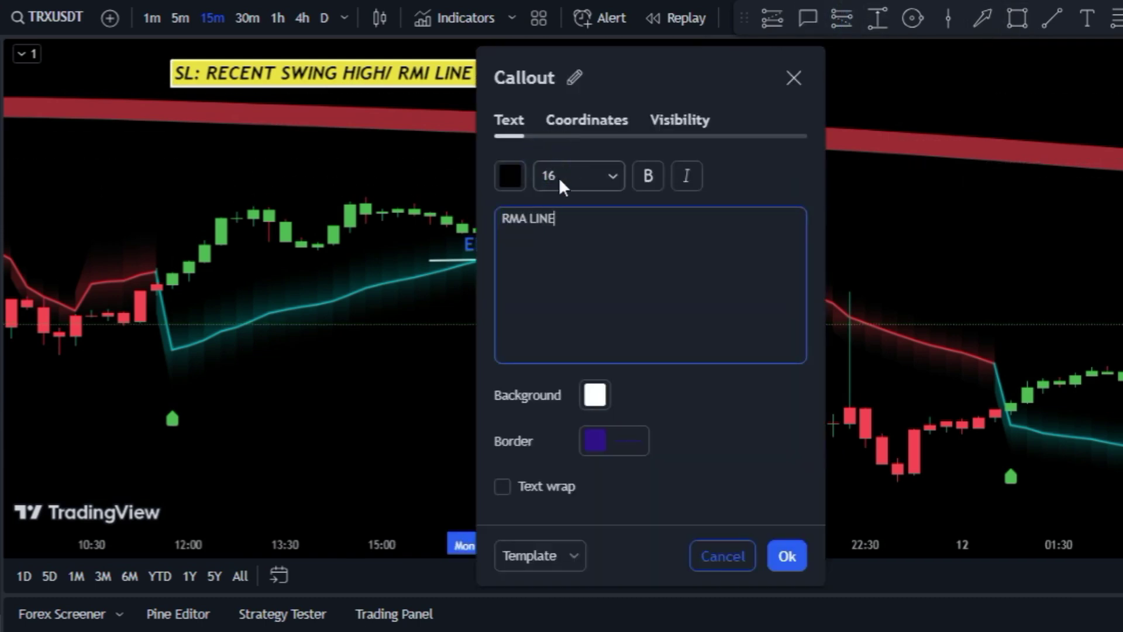
click(785, 555)
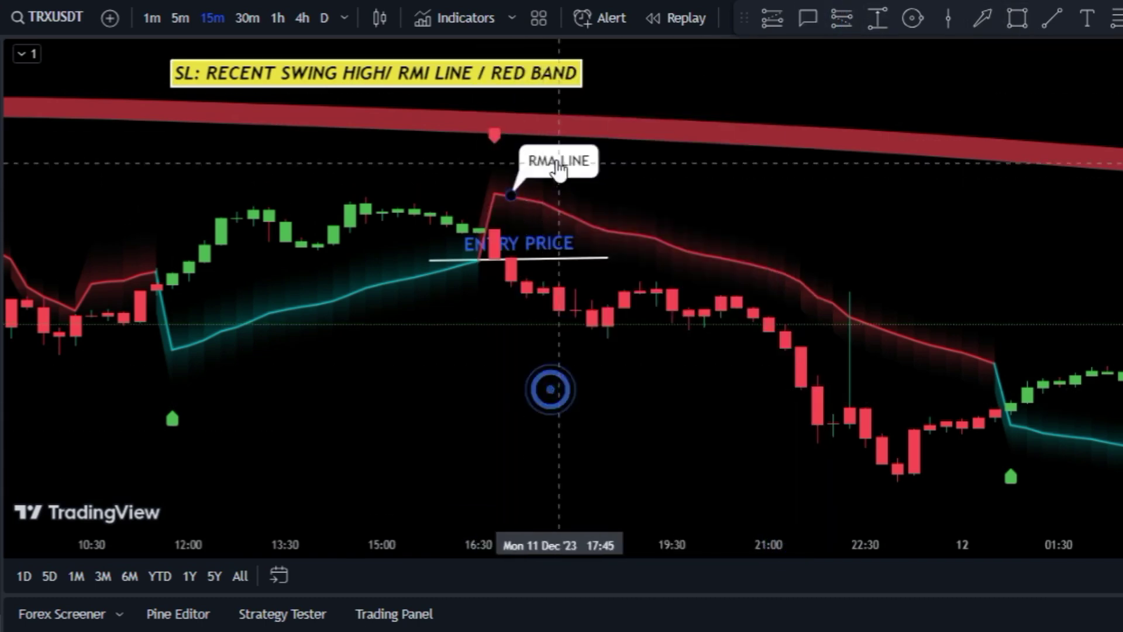
Place a short position at the entry price with its stop just above the RMI line, and change the callout to RMA LINE : STOPLOSS.
click(841, 18)
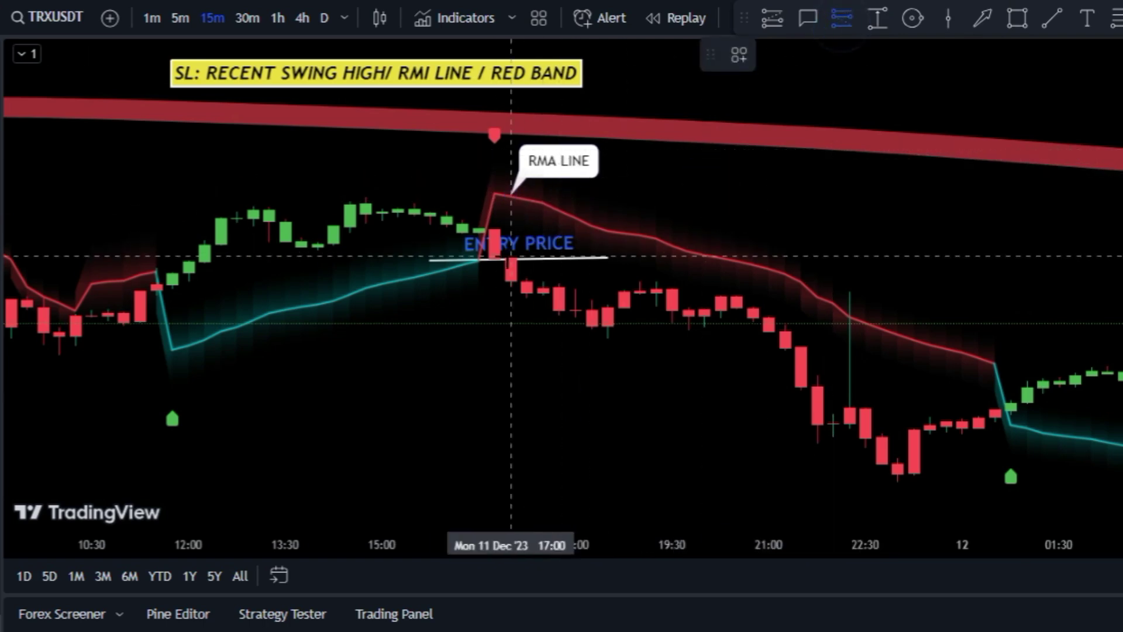
click(509, 259)
drag(512, 202, 512, 188)
click(797, 193)
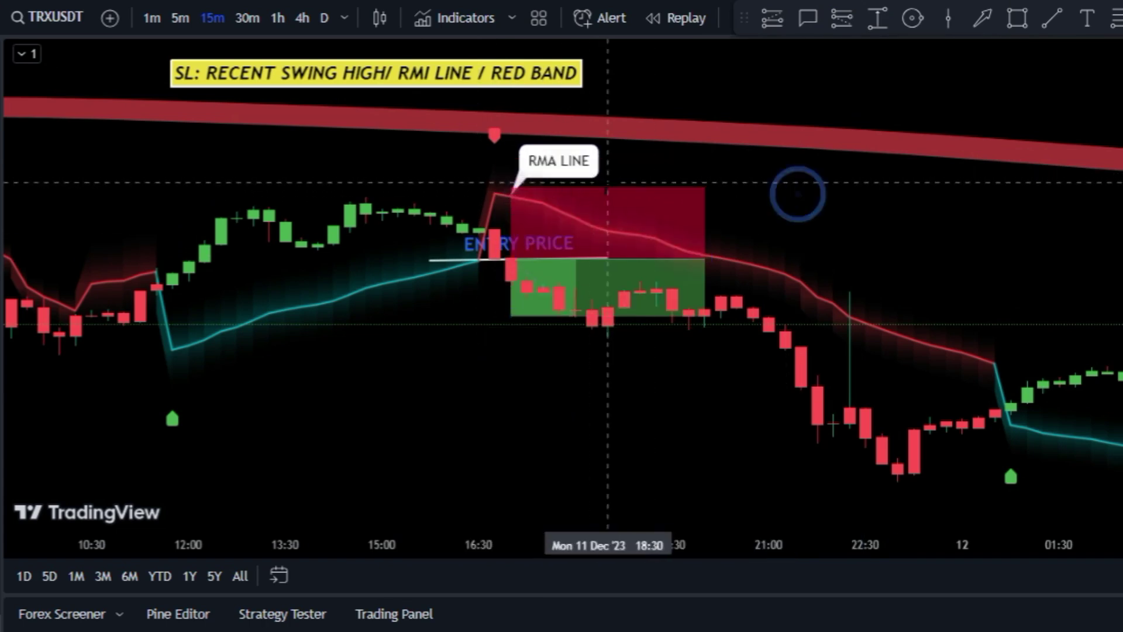
double_click(584, 169)
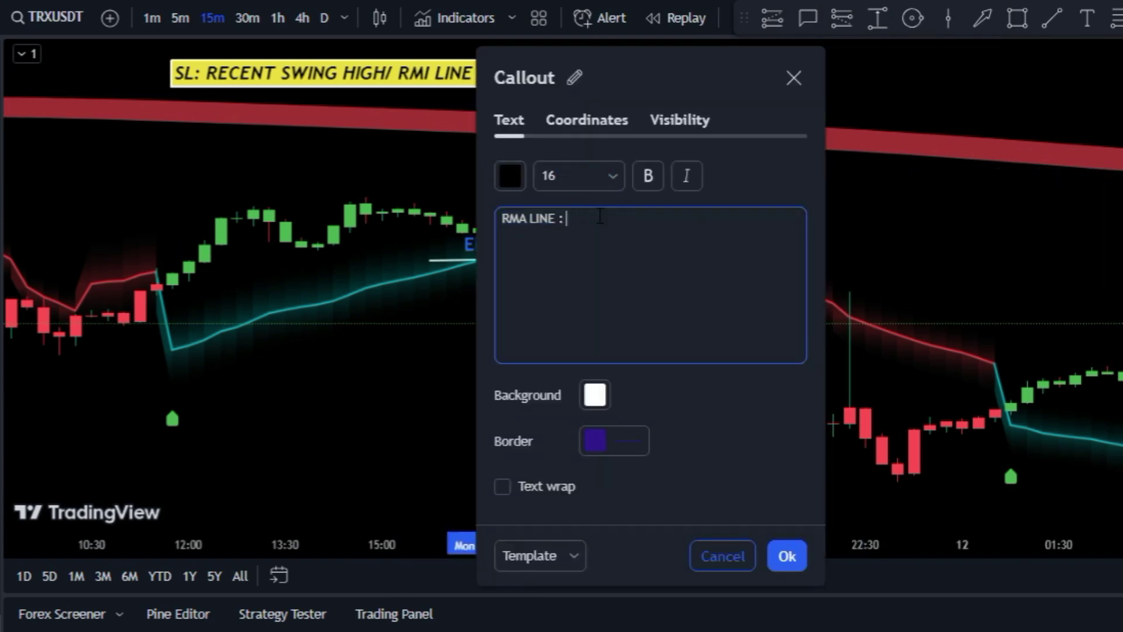
click(786, 555)
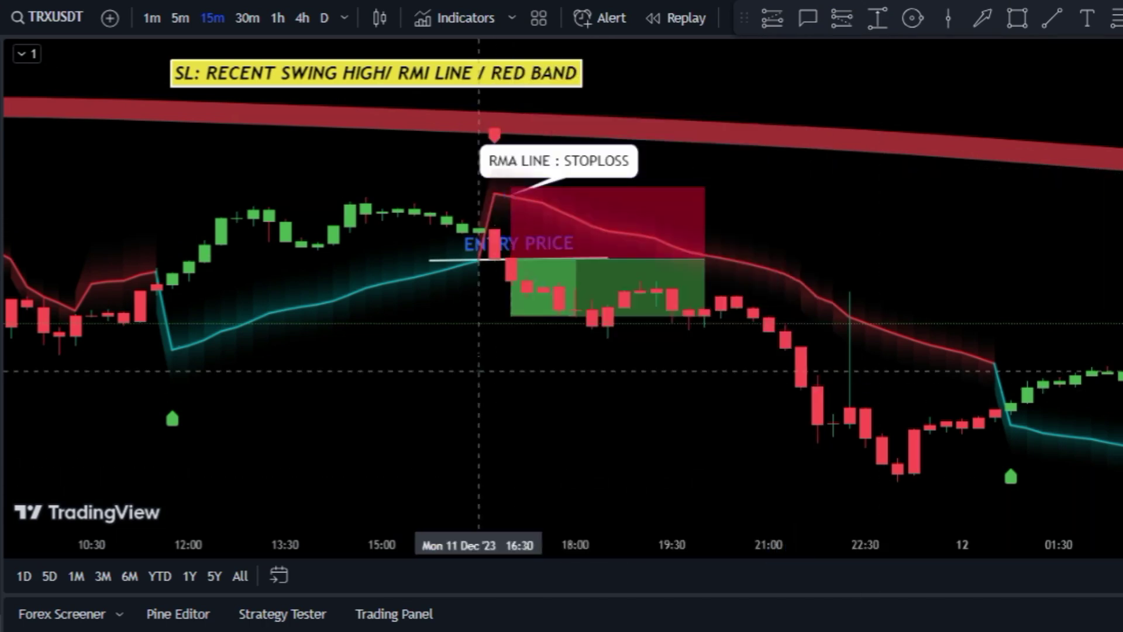
Add a blank line and TP: 1.5X RISK below the stop-loss rule in the yellow SL note.
double_click(377, 73)
click(788, 224)
key(Return)
key(Return)
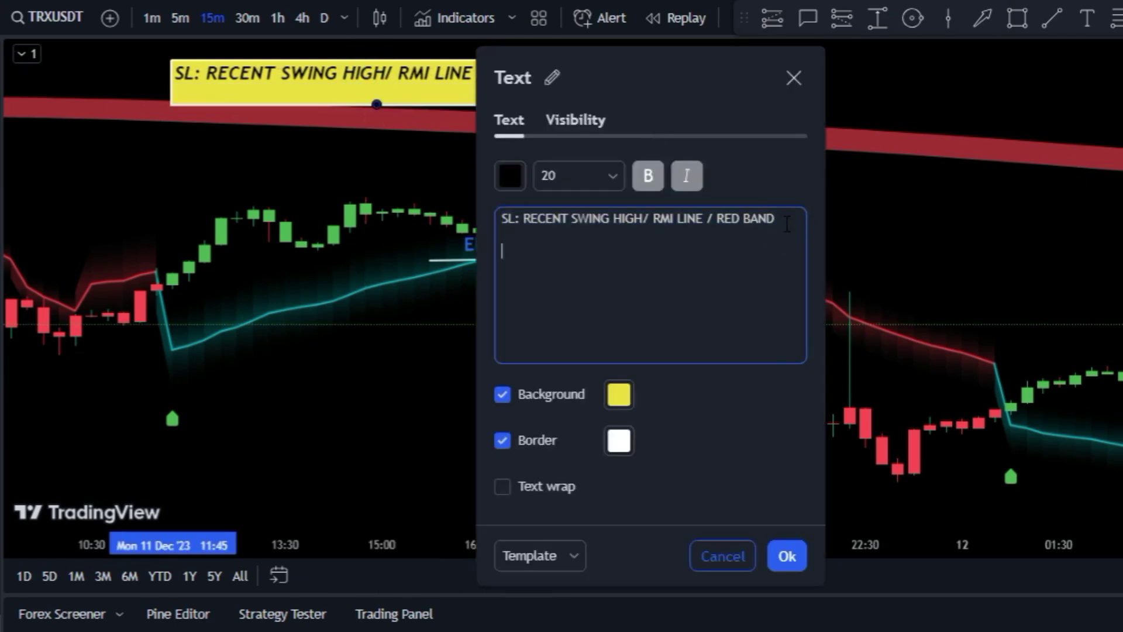
text(TP: 1.5X RISK)
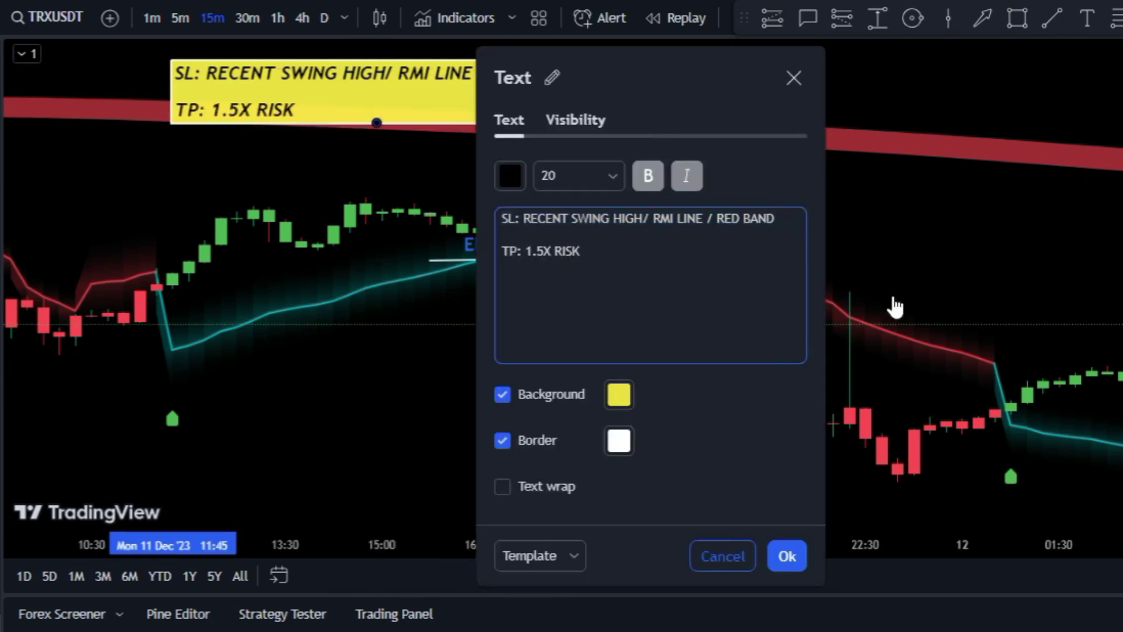
click(787, 553)
Move the yellow SL and TP note below the red band, away from the short position.
drag(576, 376, 125, 64)
drag(318, 193, 977, 231)
drag(529, 91, 310, 155)
Lower the short position's target to a risk/reward ratio of about 1.52 and extend its width over the following candles.
drag(658, 373, 529, 366)
drag(593, 310, 594, 393)
key(ctrl+z)
mouse_move(591, 316)
mouse_down()
mouse_move(590, 401)
mouse_move(590, 366)
mouse_up()
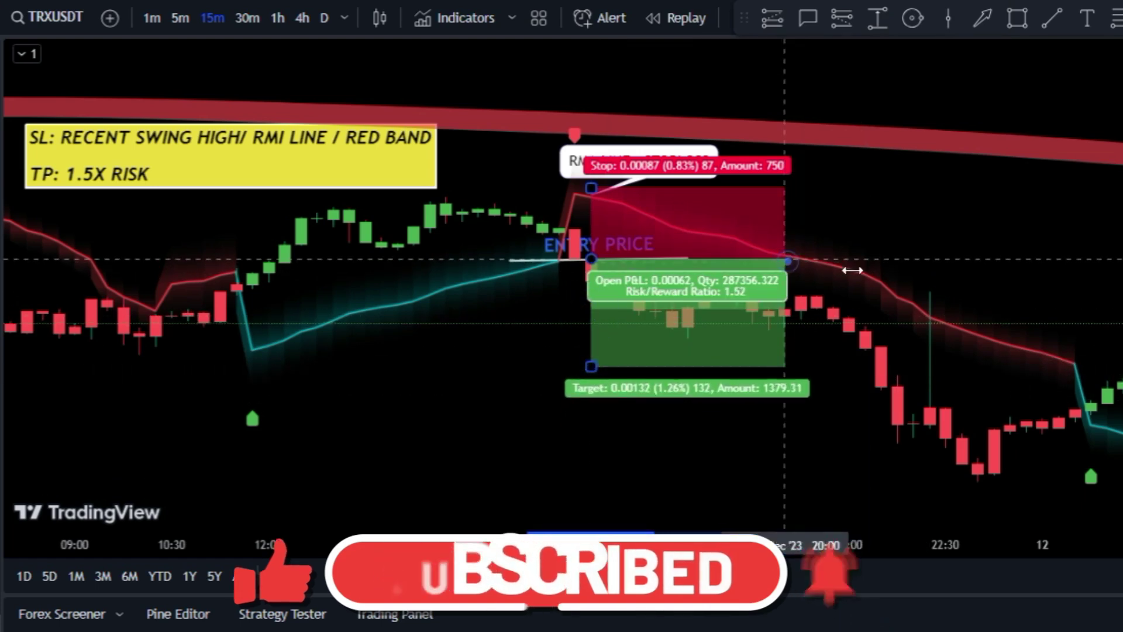
drag(784, 259, 898, 276)
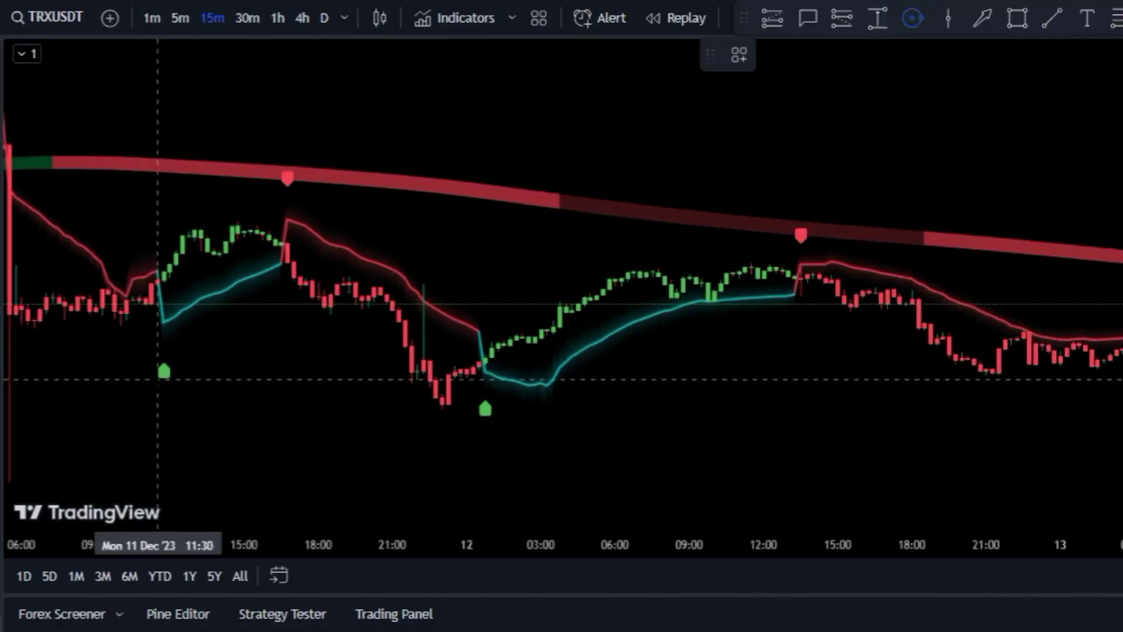
Circle the green buy markers below the red band at 11 December 11:45 and 12 December 00:45.
click(169, 362)
click(236, 400)
click(912, 15)
click(485, 408)
click(486, 384)
drag(918, 408, 755, 394)
Circle the green buy markers below the red band at 13 December 03:00 and 12:00.
click(912, 18)
drag(971, 419, 986, 407)
drag(1061, 424, 799, 425)
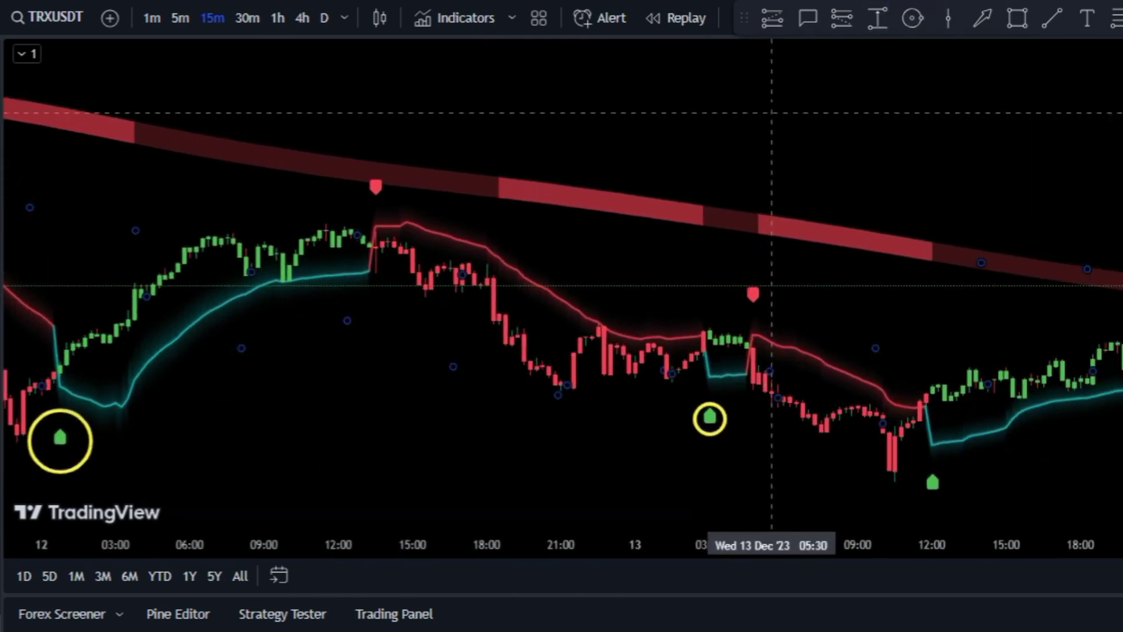
click(907, 22)
drag(932, 482, 963, 482)
drag(1083, 476, 1028, 476)
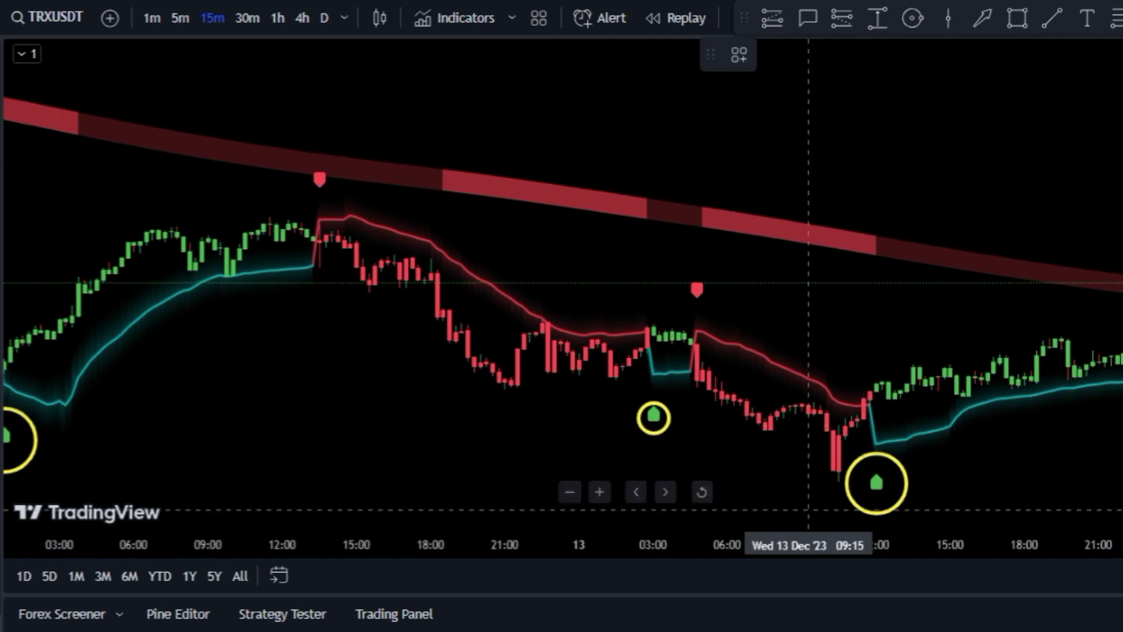
Paste copies of the green X mark beside the circled buy markers in the downtrend.
key(ctrl+v)
click(721, 444)
drag(275, 415, 815, 378)
key(ctrl+v)
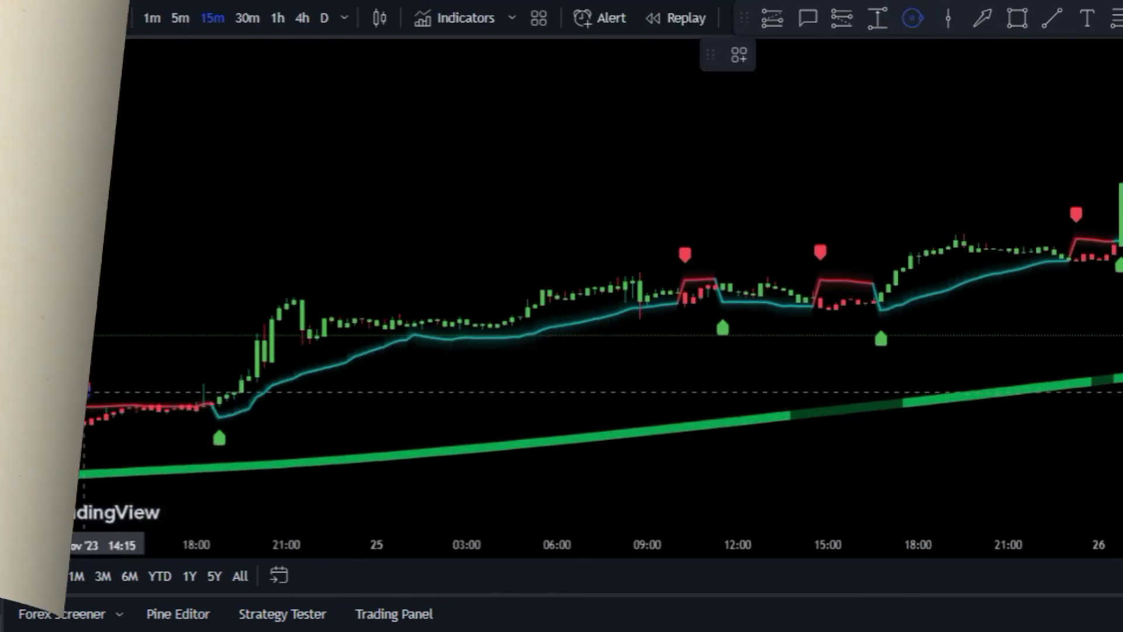
Circle the red sell markers above the green band at 25 November 10:15, 14:45 and 23:15.
click(912, 18)
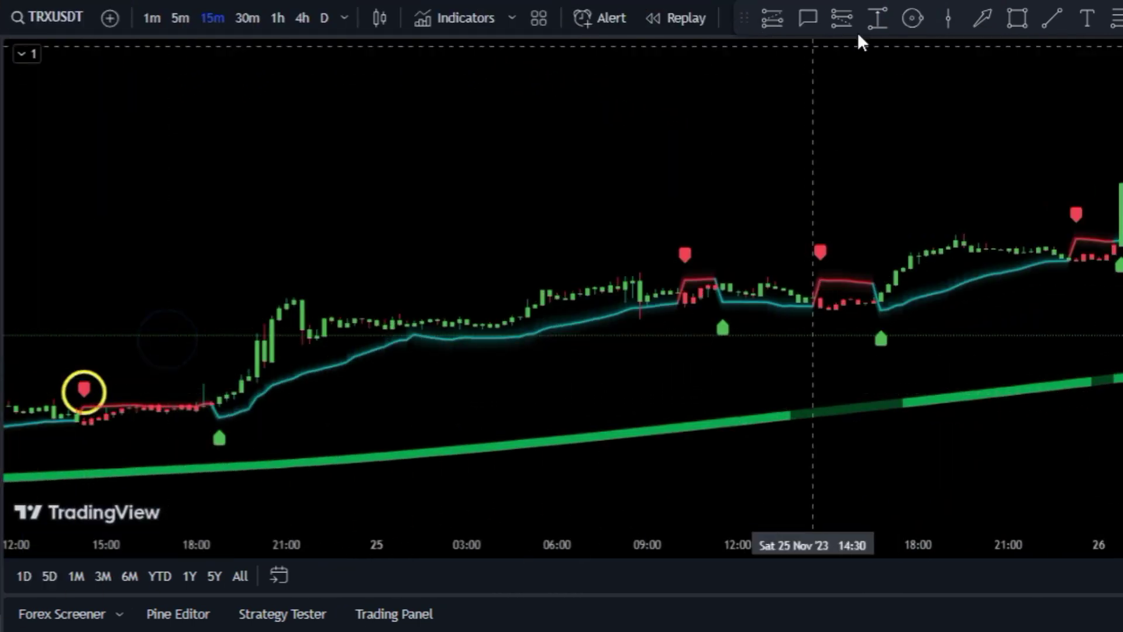
drag(685, 254, 710, 257)
click(797, 200)
click(912, 19)
drag(820, 251, 855, 256)
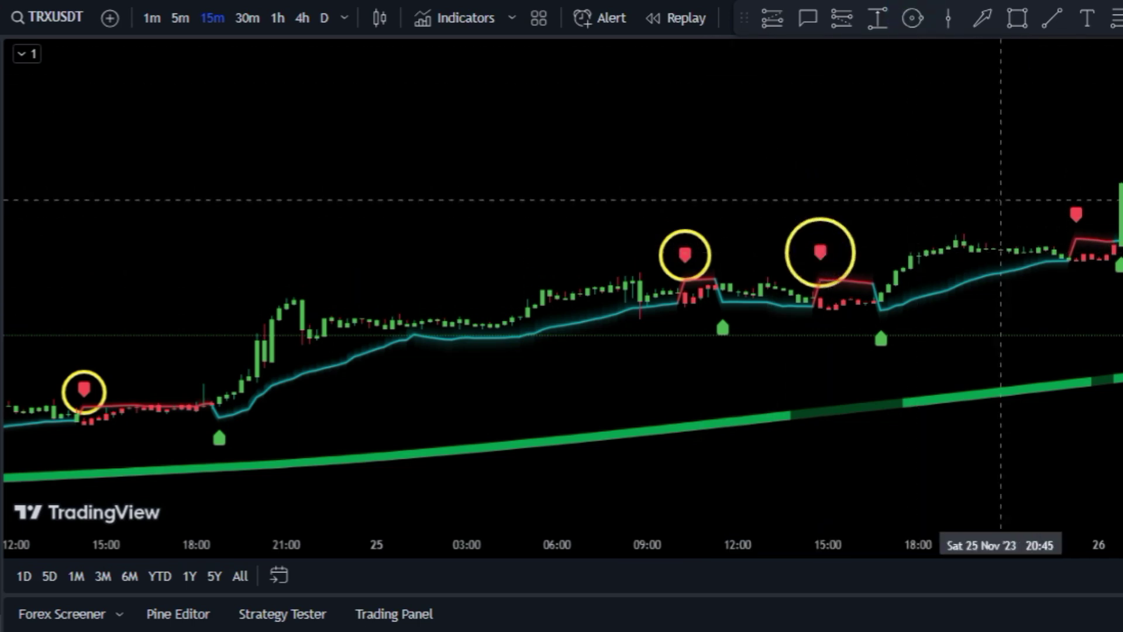
drag(1000, 198, 795, 201)
click(915, 19)
click(870, 215)
click(895, 216)
click(812, 187)
Paste copies of the green X mark above the circled sell markers on 24 and 25 November.
key(ctrl+v)
key(ctrl+v)
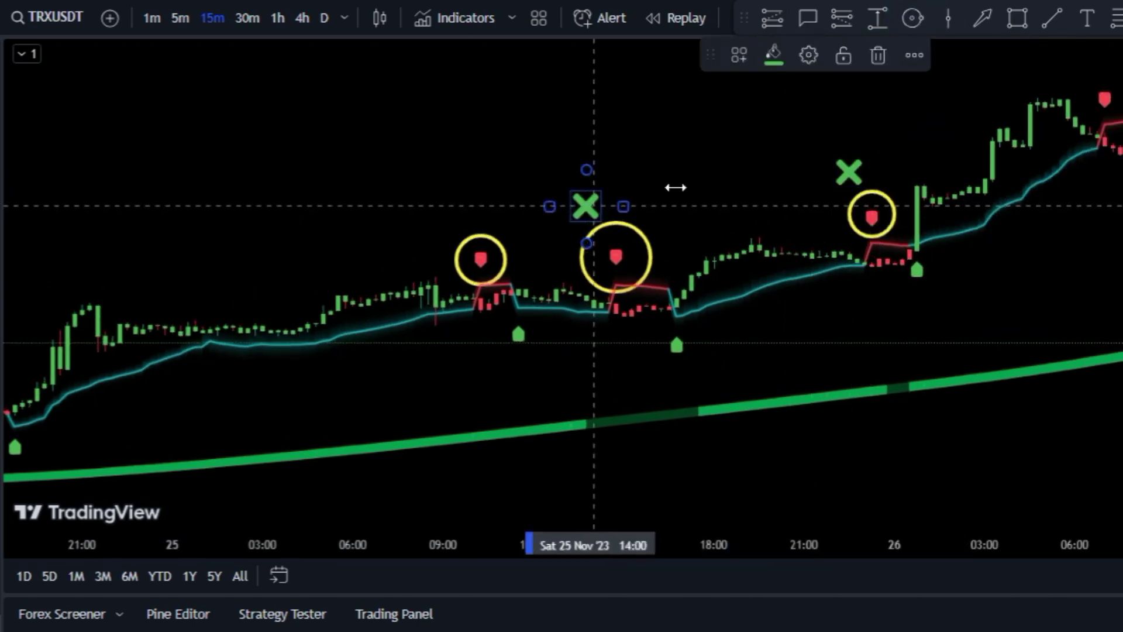
key(ctrl+v)
click(375, 264)
drag(375, 263, 739, 275)
drag(58, 295, 545, 261)
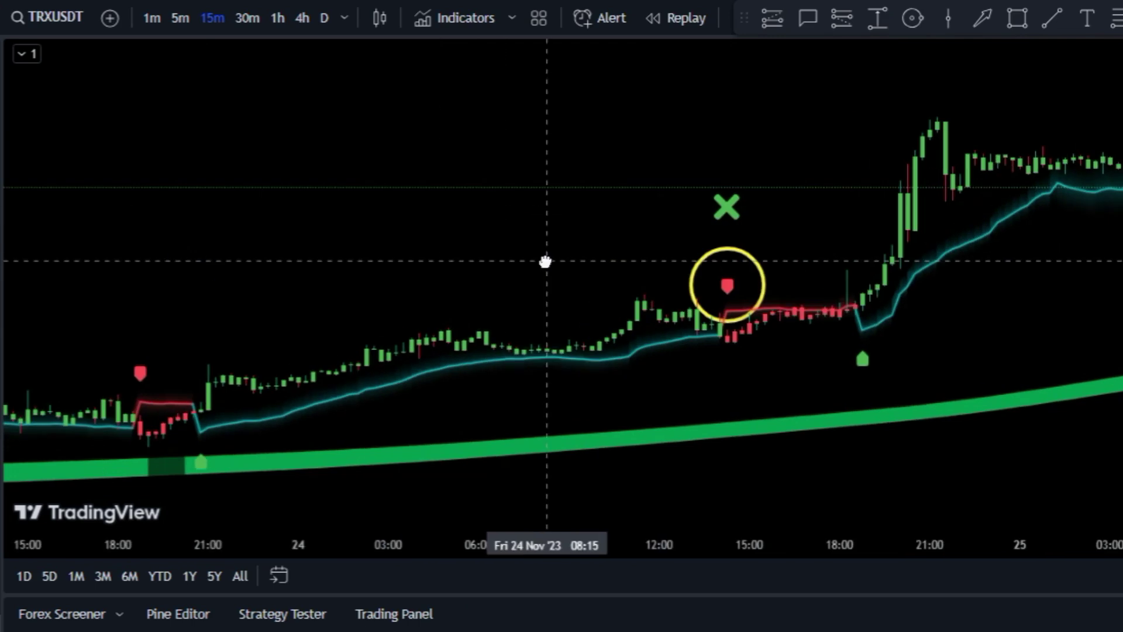
scroll(739, 363, down, 5)
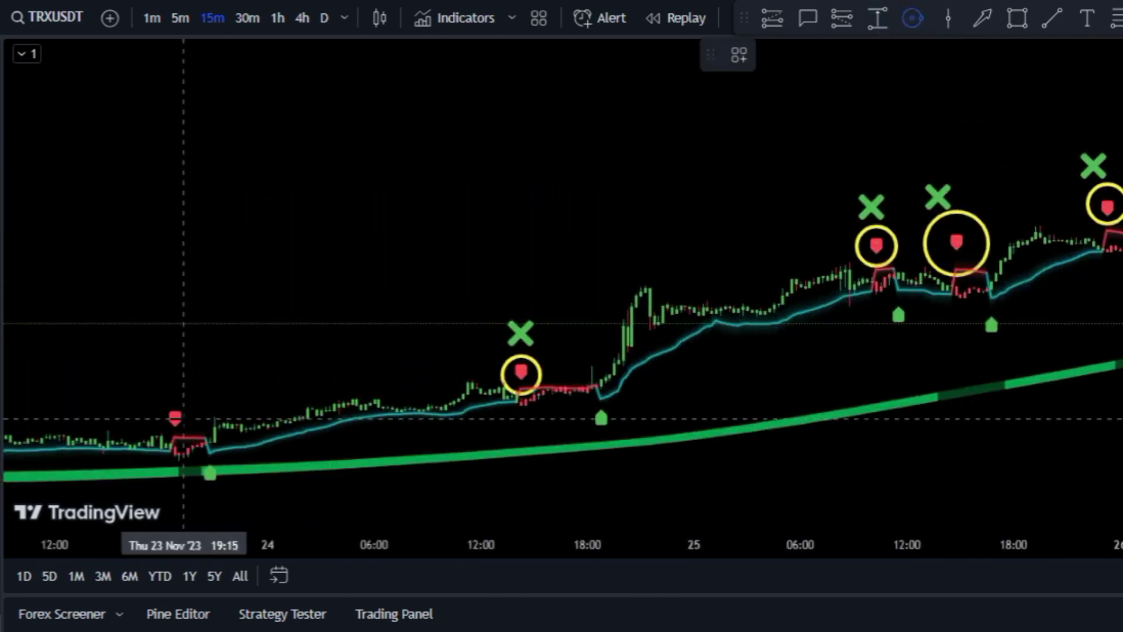